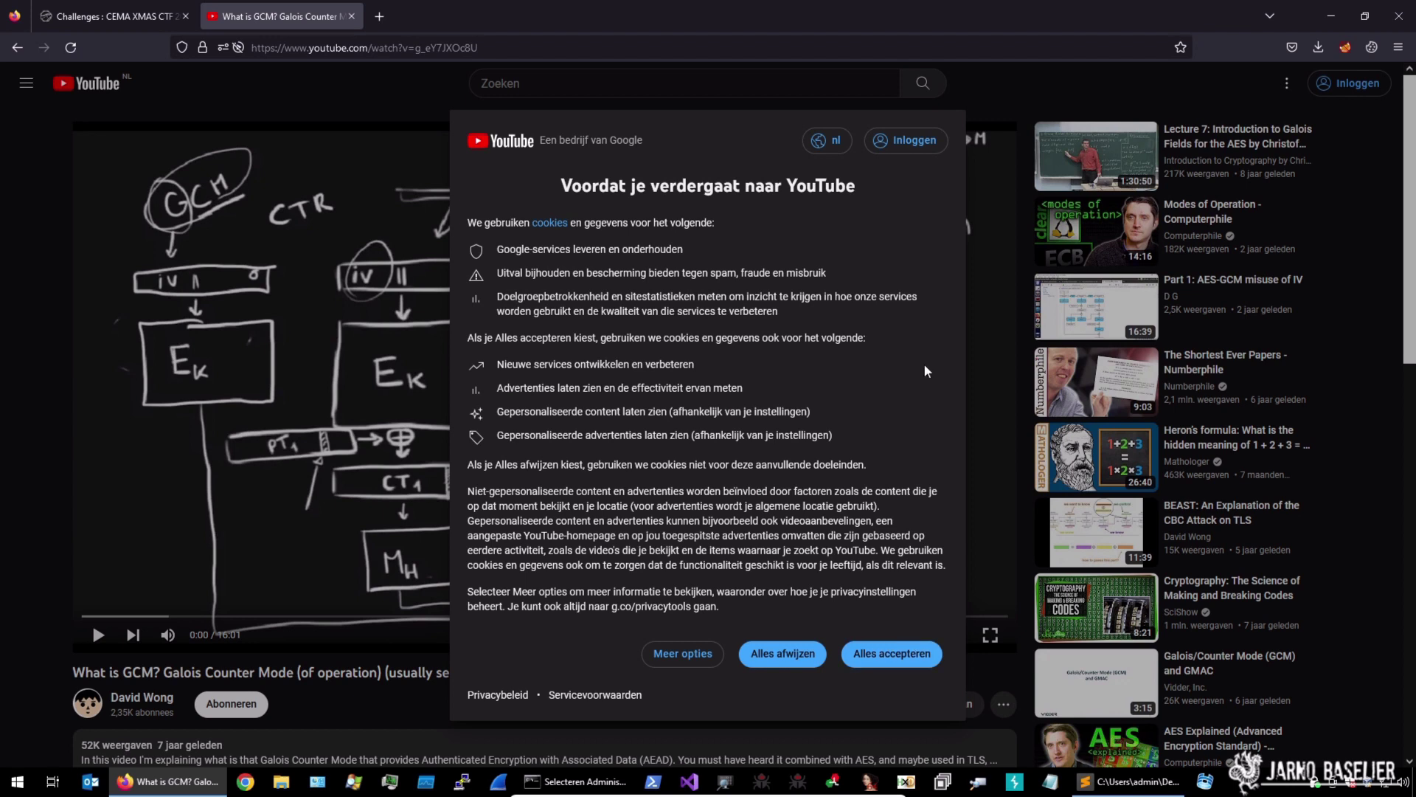
Accept YouTube's cookies, close the GCM explainer video and return to aes_gcm.encrypted in Sublime Text
{"action": "left_click", "coordinate": [900, 653]}
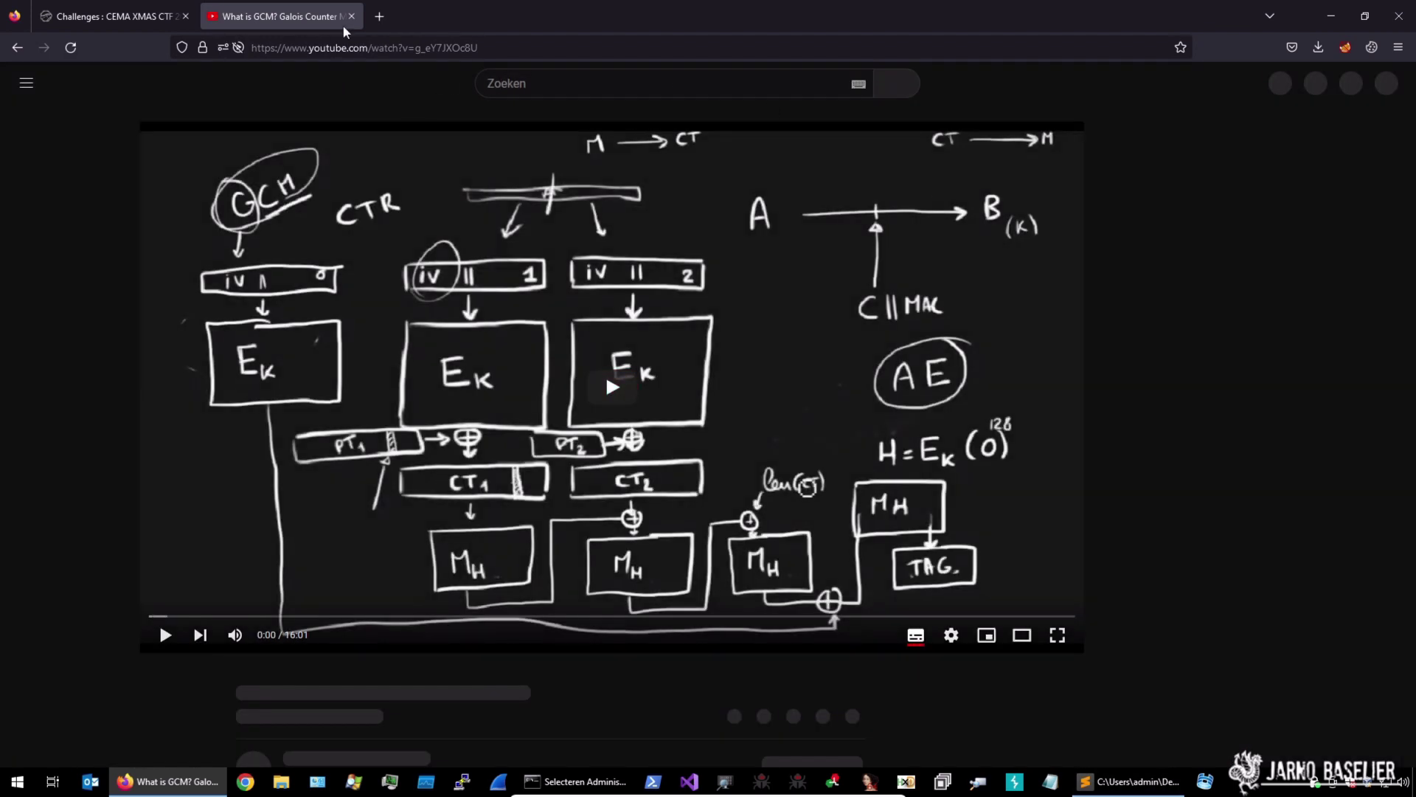
{"action": "left_click", "coordinate": [351, 17]}
{"action": "left_click", "coordinate": [1092, 792]}
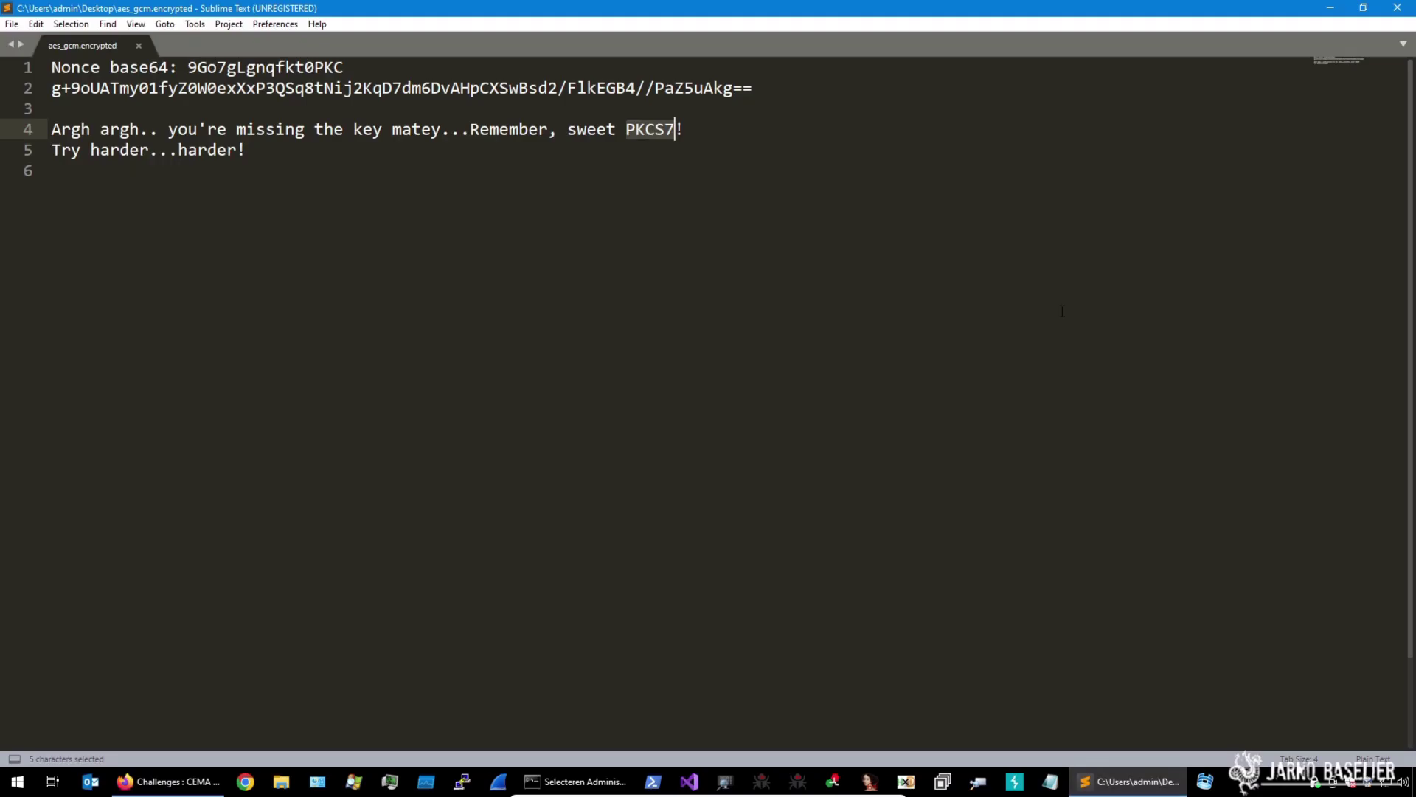
Select the base64 nonce on line 1 and the ciphertext on line 2, then go back to Firefox
{"action": "left_click_drag", "start_coordinate": [188, 68], "coordinate": [426, 63]}
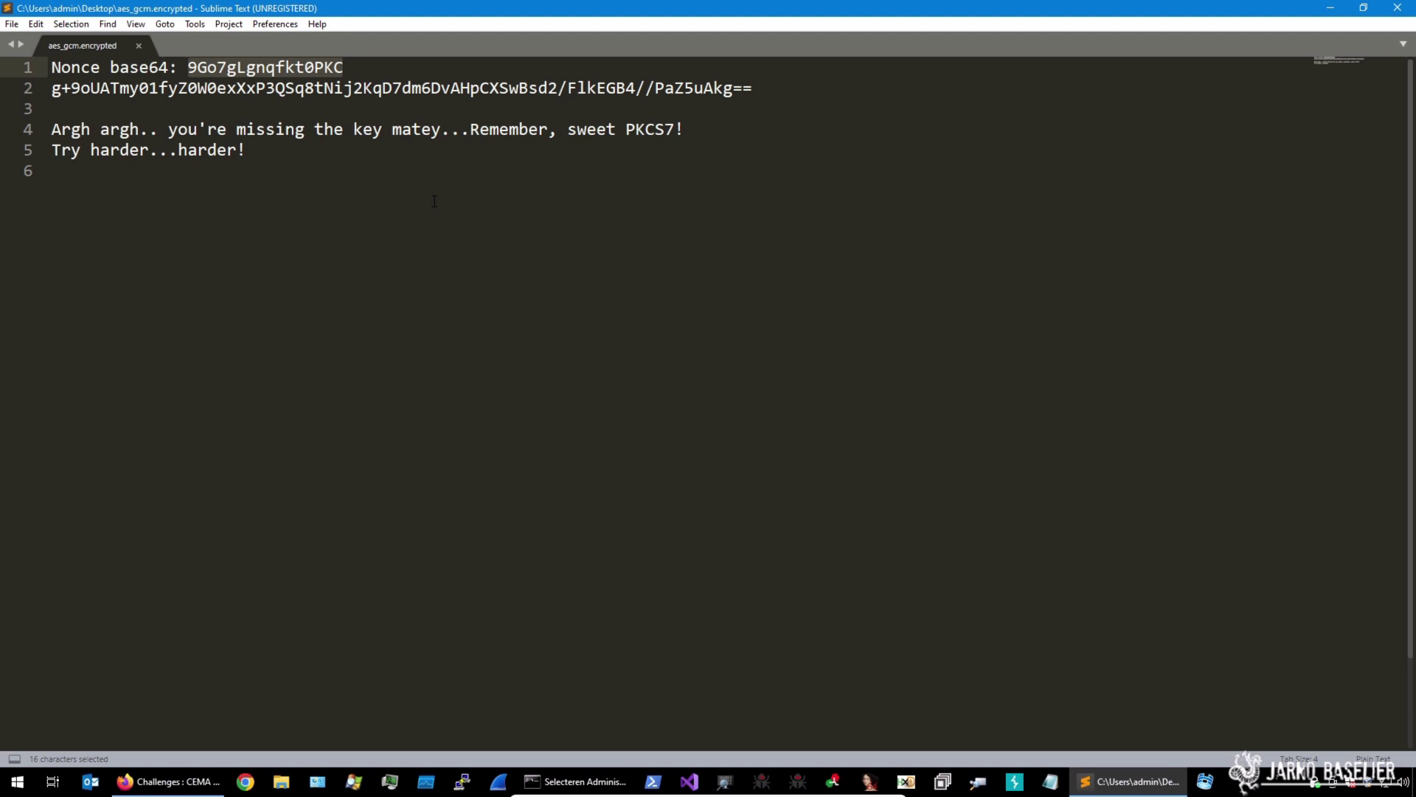
{"action": "left_click_drag", "start_coordinate": [52, 89], "coordinate": [774, 91]}
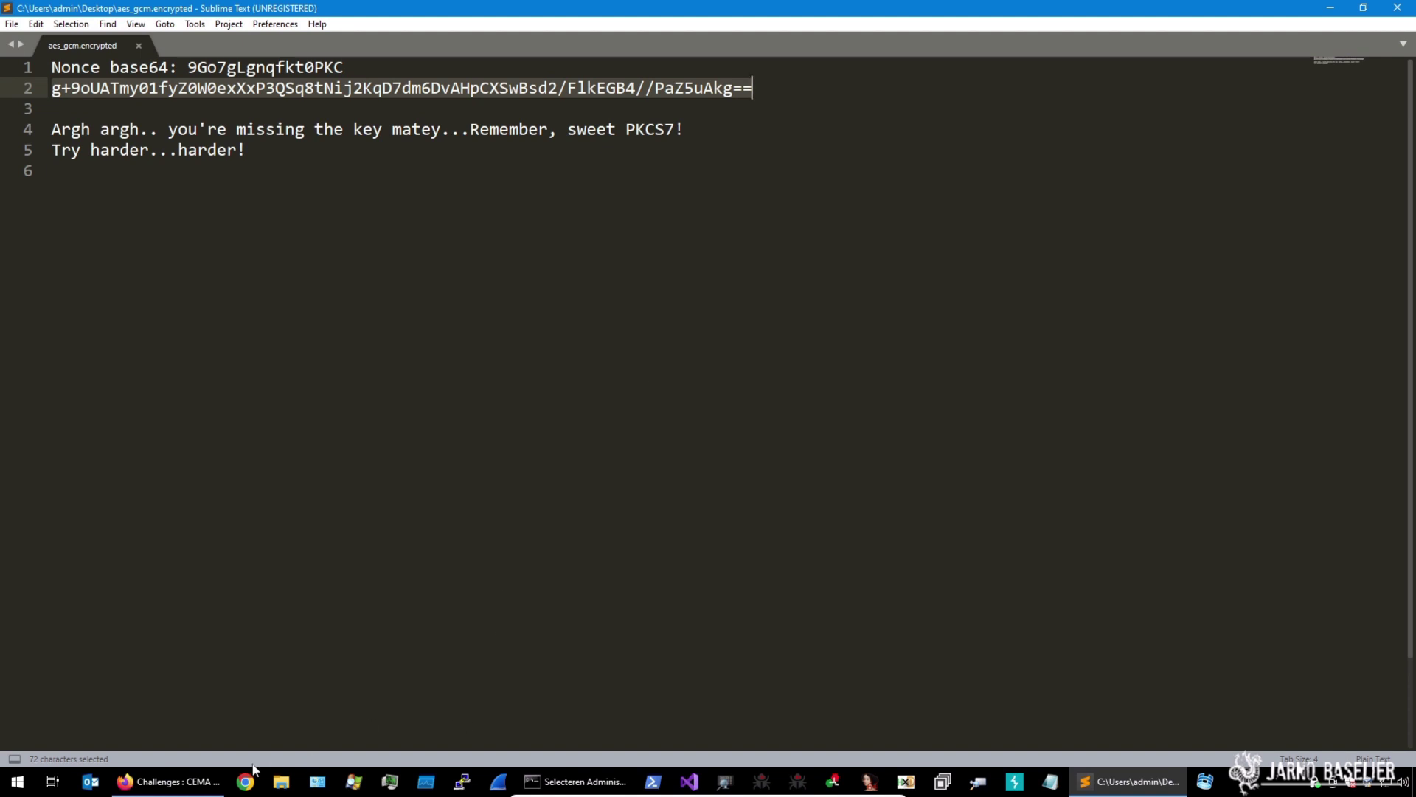
{"action": "left_click", "coordinate": [168, 782]}
Search Google for 'cyberchef' in a new tab and open the CyberChef web app
{"action": "left_click", "coordinate": [213, 16]}
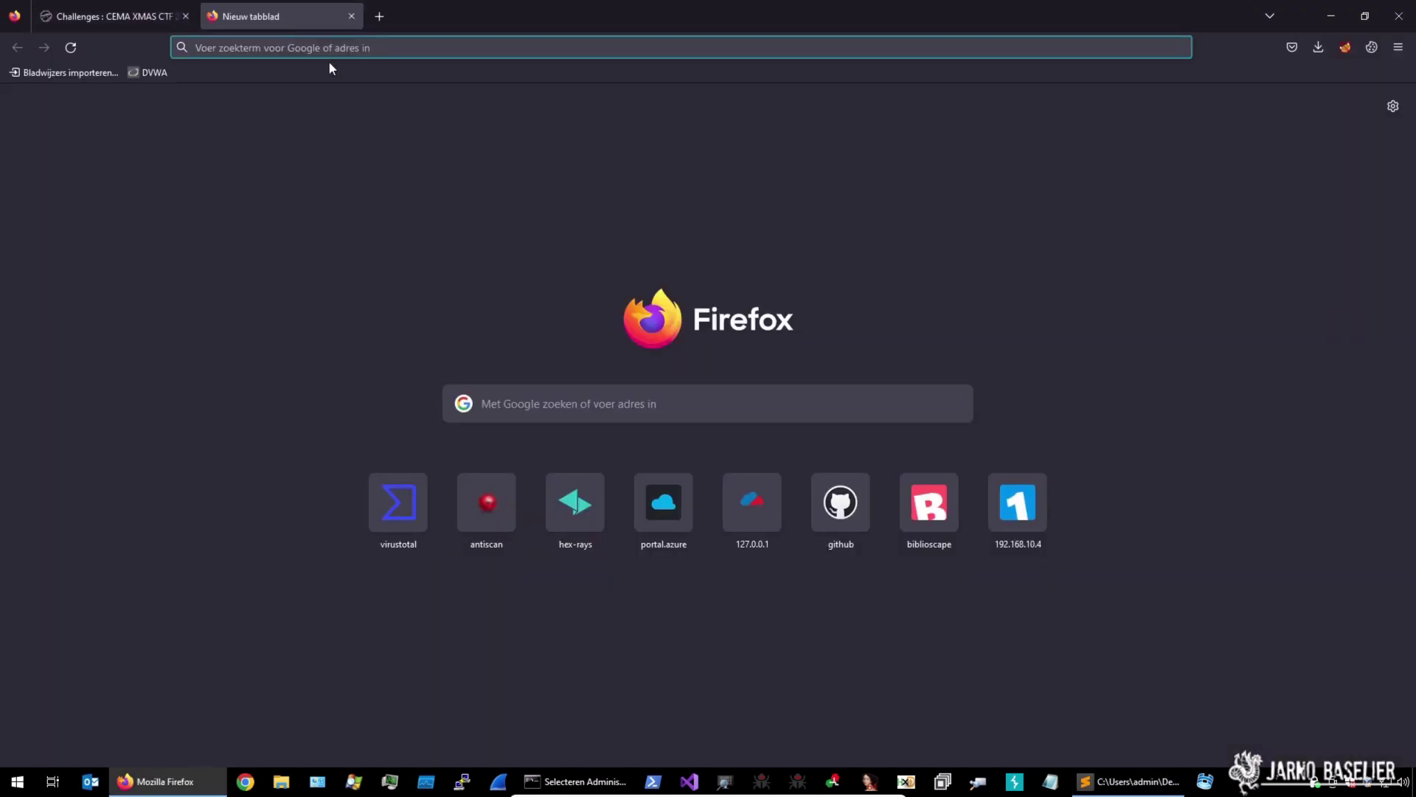
{"action": "type", "text": "cyber"}
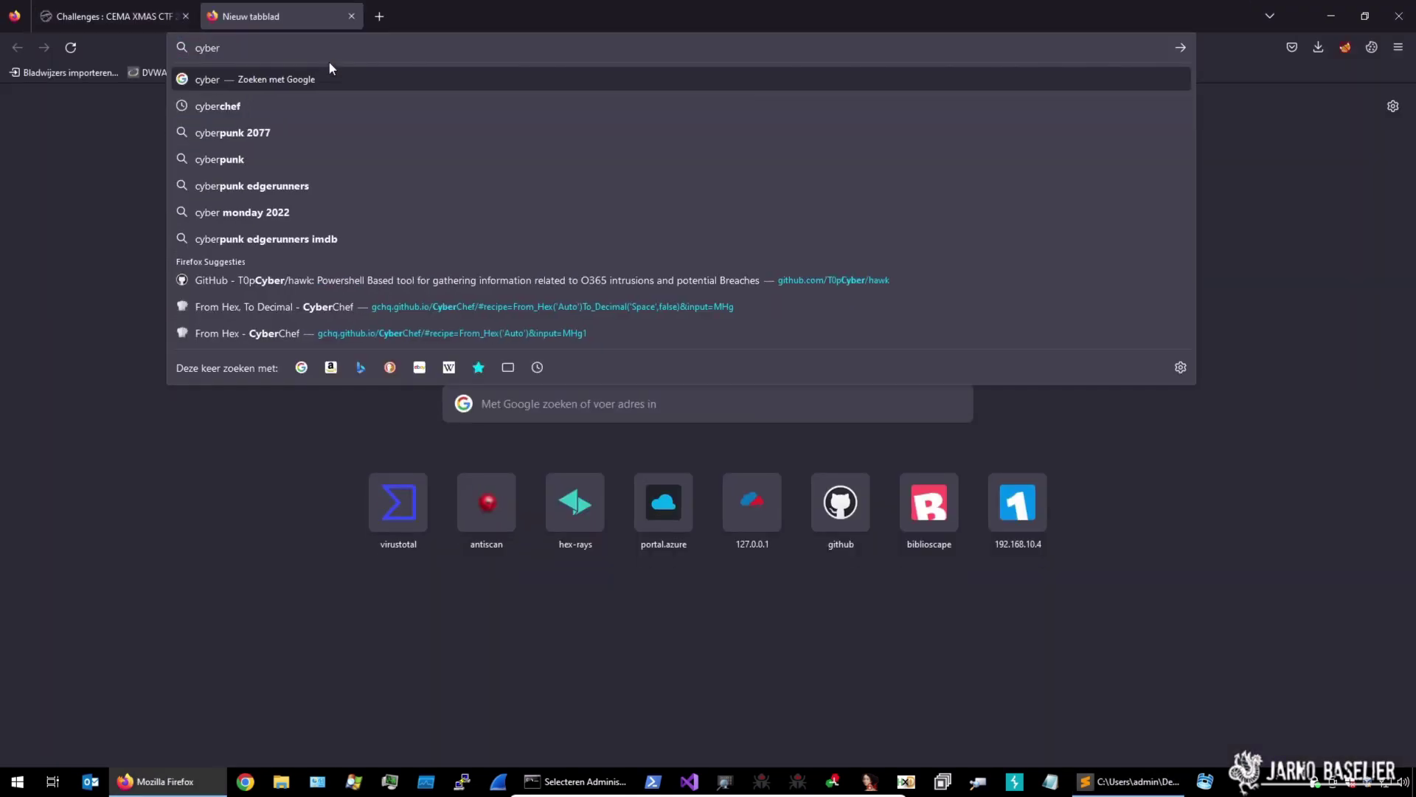
{"action": "type", "text": "chef"}
{"action": "key", "text": "Return"}
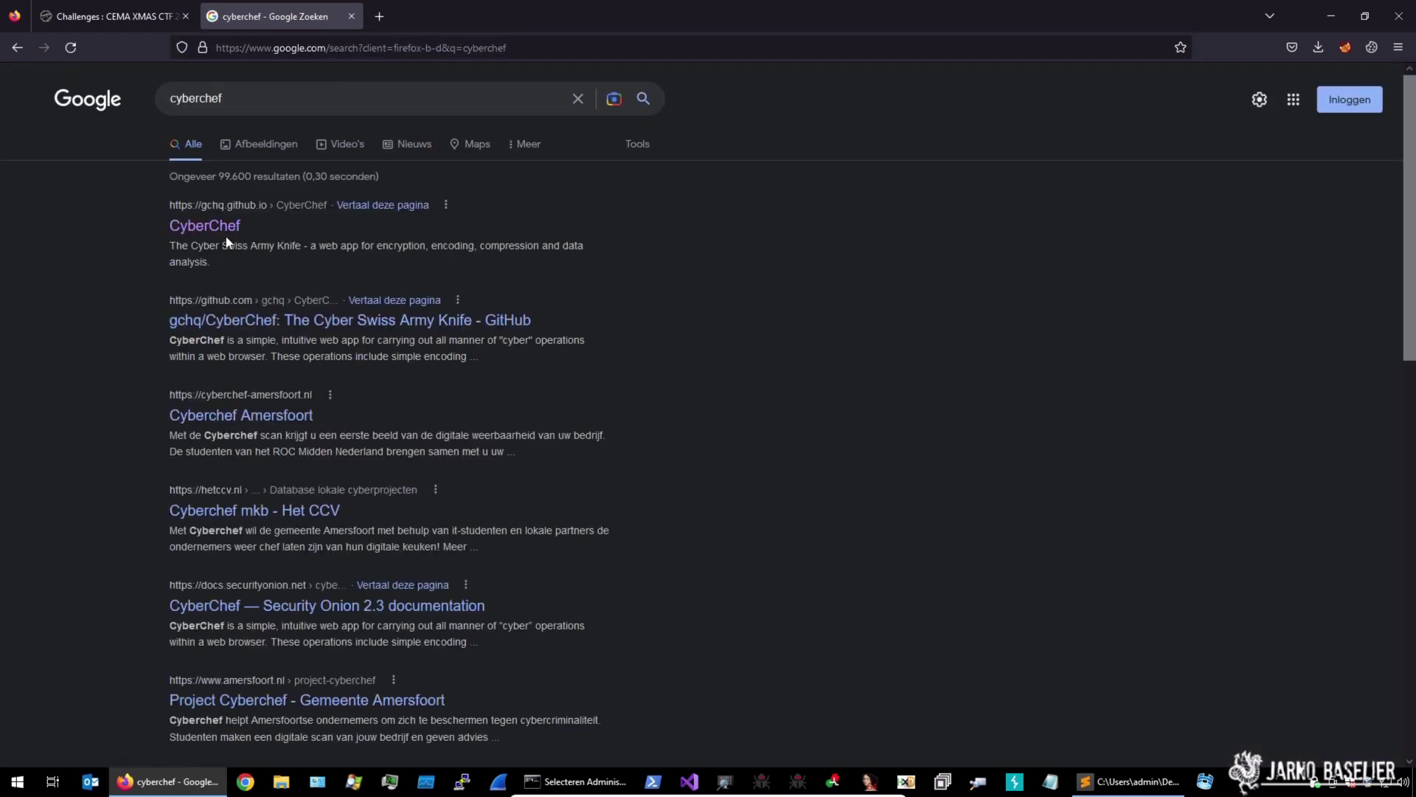
{"action": "left_click", "coordinate": [211, 226]}
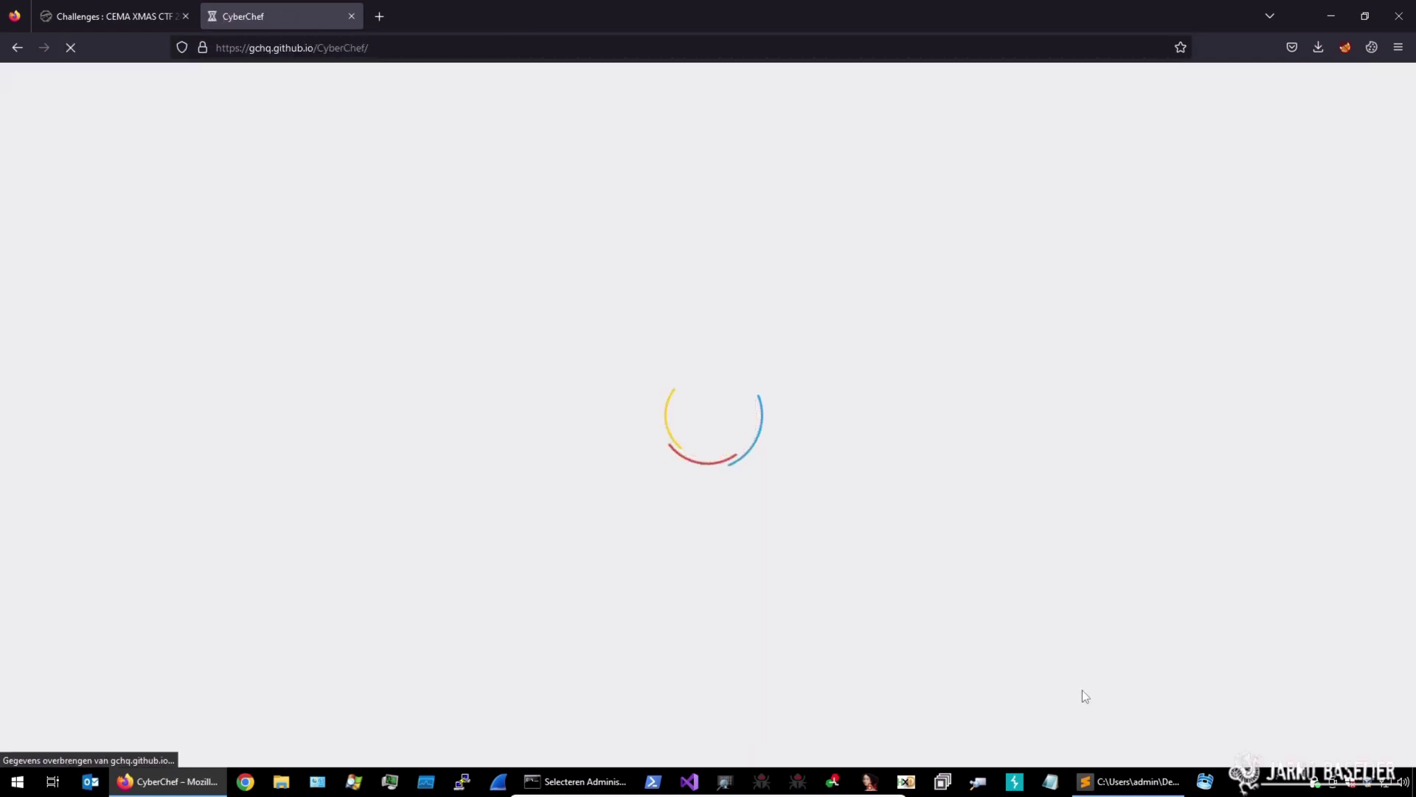
Copy the 16-character base64 nonce 9Go7gLgnqfkt0PKC from line 1 of the challenge file
{"action": "left_click", "coordinate": [1129, 782]}
{"action": "left_click_drag", "start_coordinate": [343, 67], "coordinate": [189, 69]}
{"action": "key", "text": "ctrl+c"}
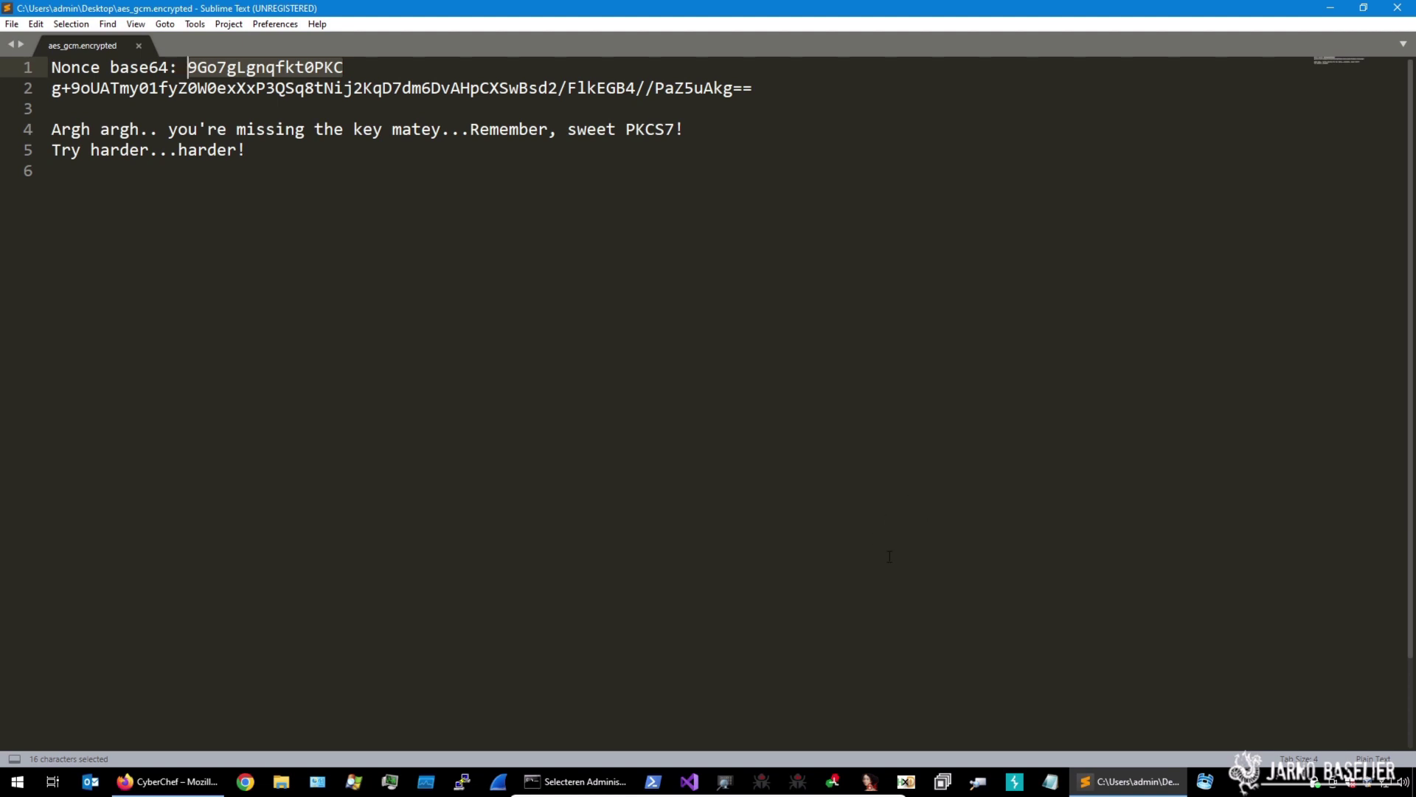
{"action": "key", "text": "alt+Tab"}
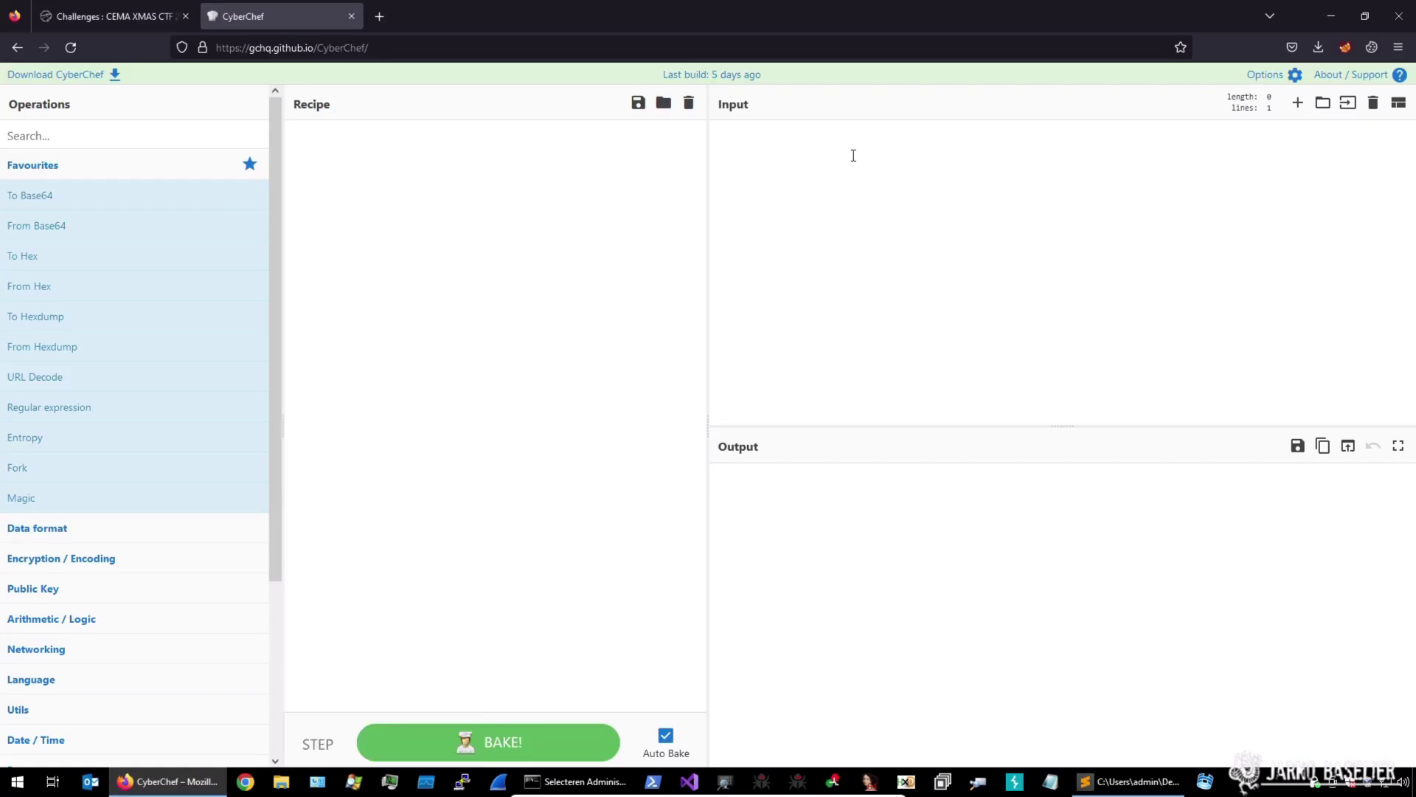
Paste the nonce into CyberChef's input and add From Base64 to the recipe
{"action": "key", "text": "ctrl+v"}
{"action": "left_click", "coordinate": [93, 140]}
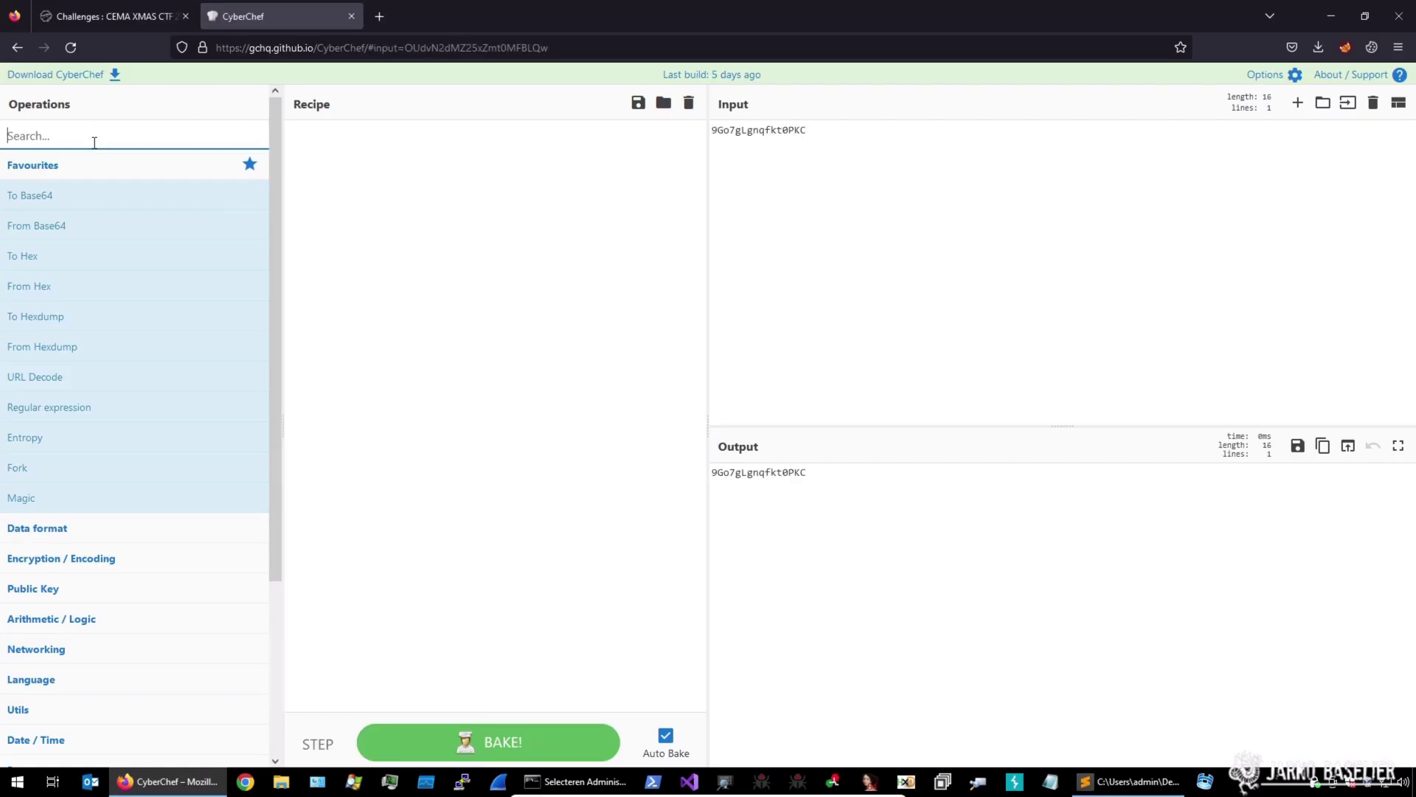
{"action": "type", "text": "base"}
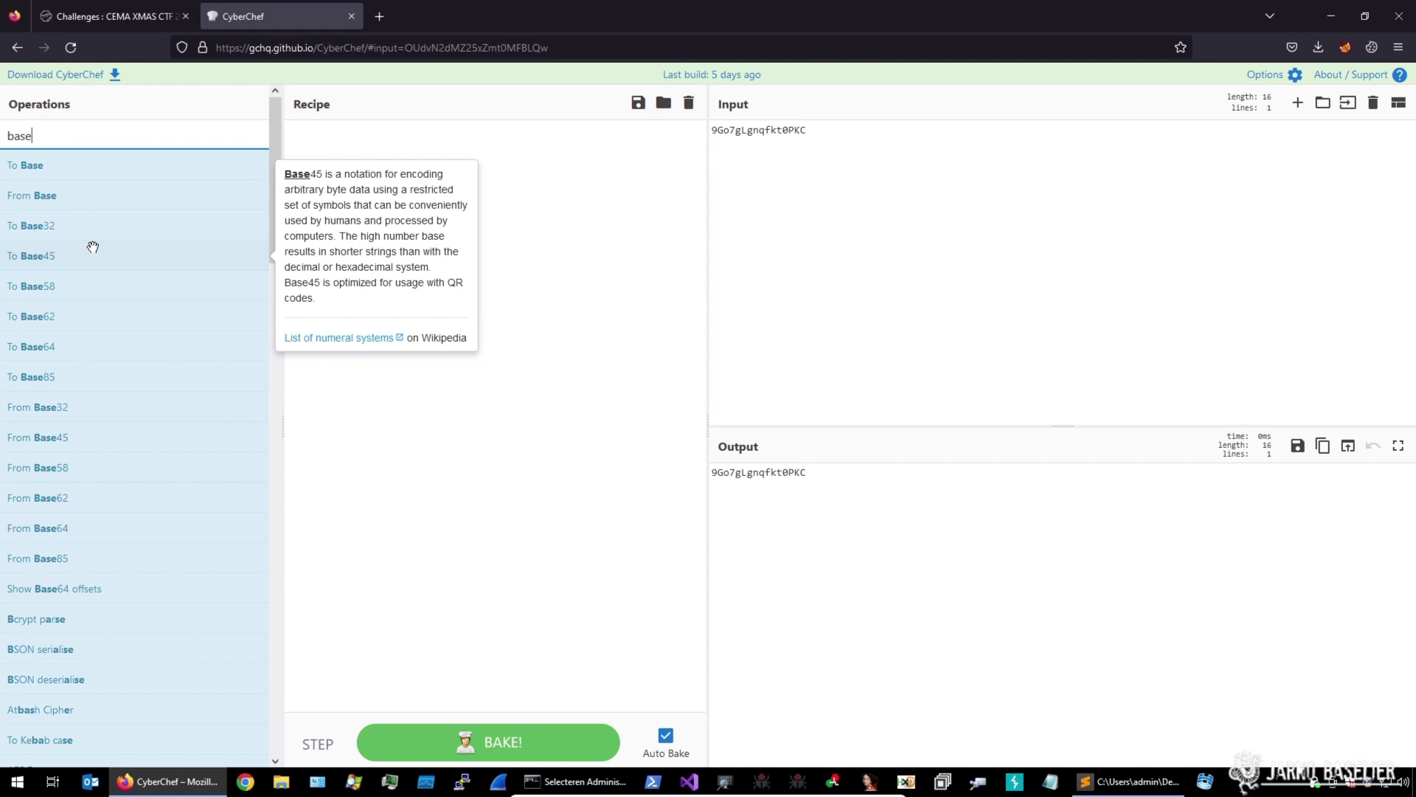
{"action": "left_click_drag", "start_coordinate": [98, 538], "coordinate": [443, 170]}
Add To Hex with delimiter None and select the decoded nonce f46a3b80b827a9f92dd0f282
{"action": "double_click", "coordinate": [19, 136]}
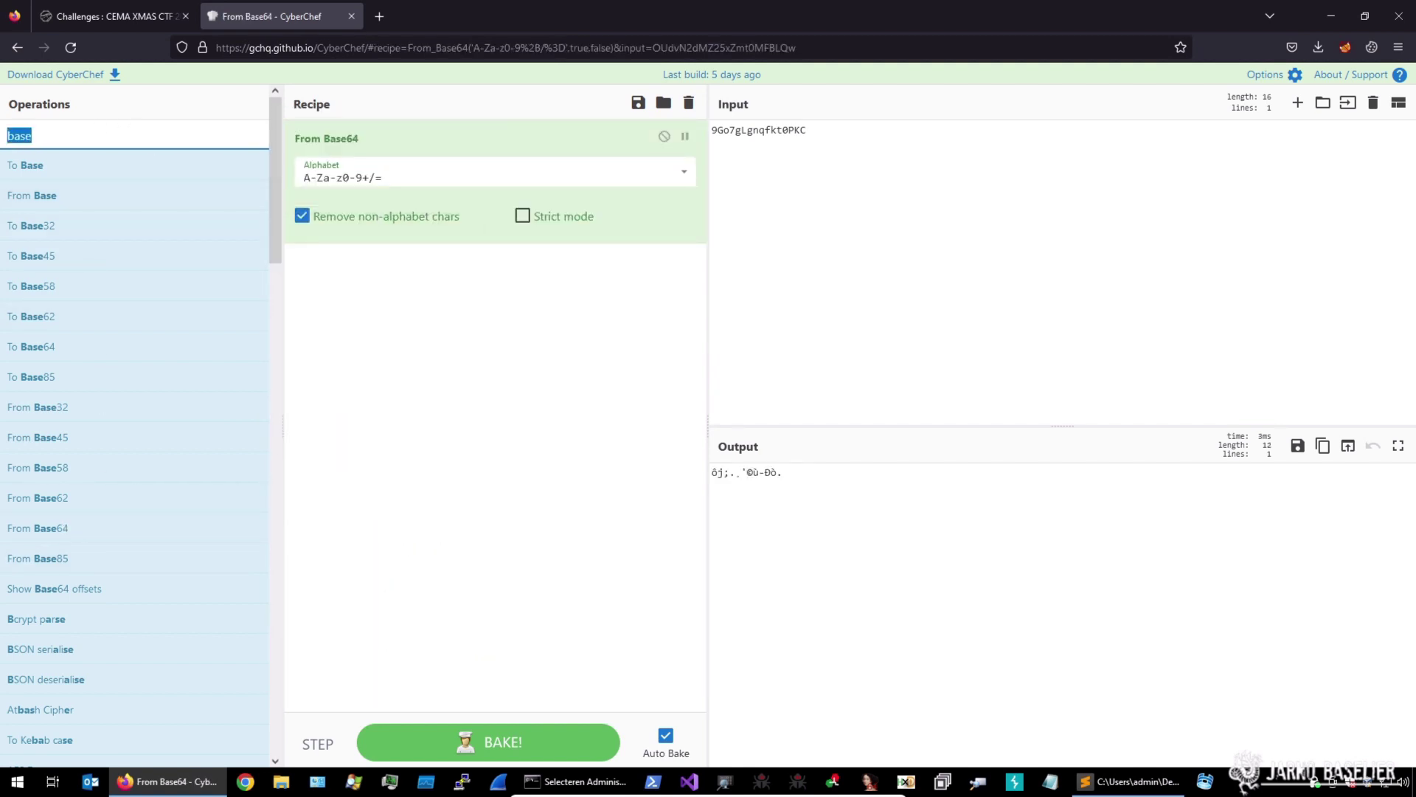
{"action": "type", "text": "to hex"}
{"action": "left_click_drag", "start_coordinate": [29, 164], "coordinate": [472, 341]}
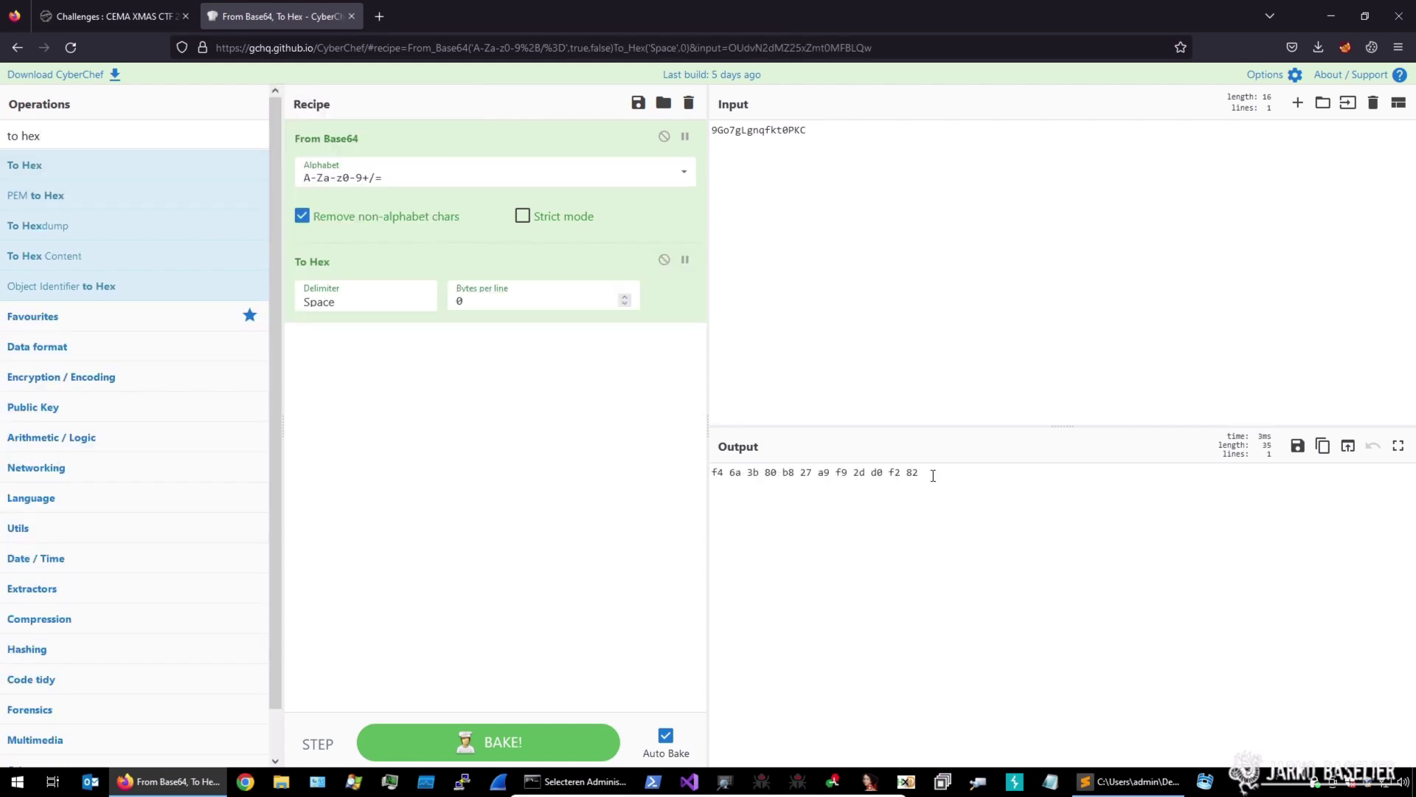
{"action": "left_click", "coordinate": [396, 300]}
{"action": "left_click", "coordinate": [399, 560]}
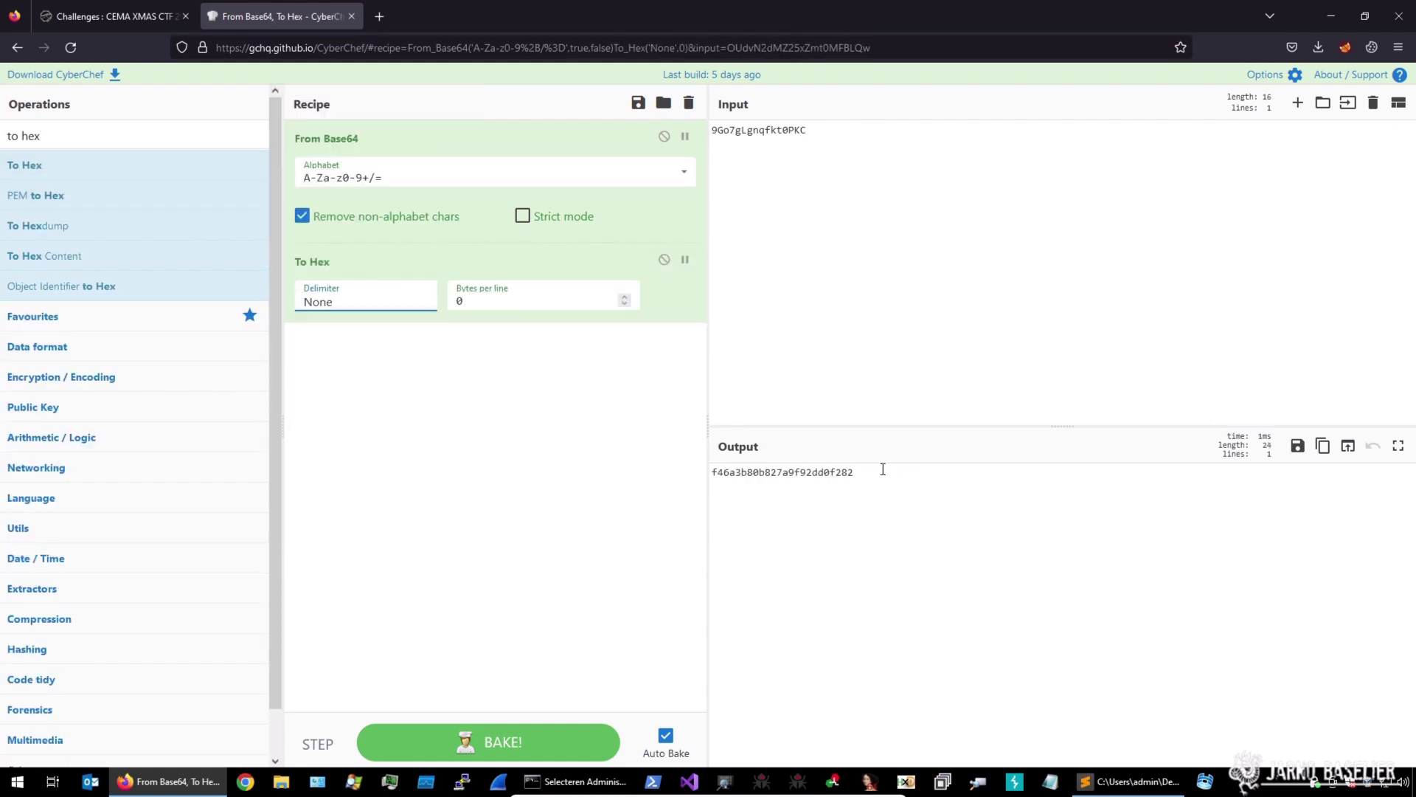
{"action": "left_click_drag", "start_coordinate": [883, 472], "coordinate": [637, 455]}
{"action": "key", "text": "ctrl+c"}
{"action": "left_click", "coordinate": [1129, 782]}
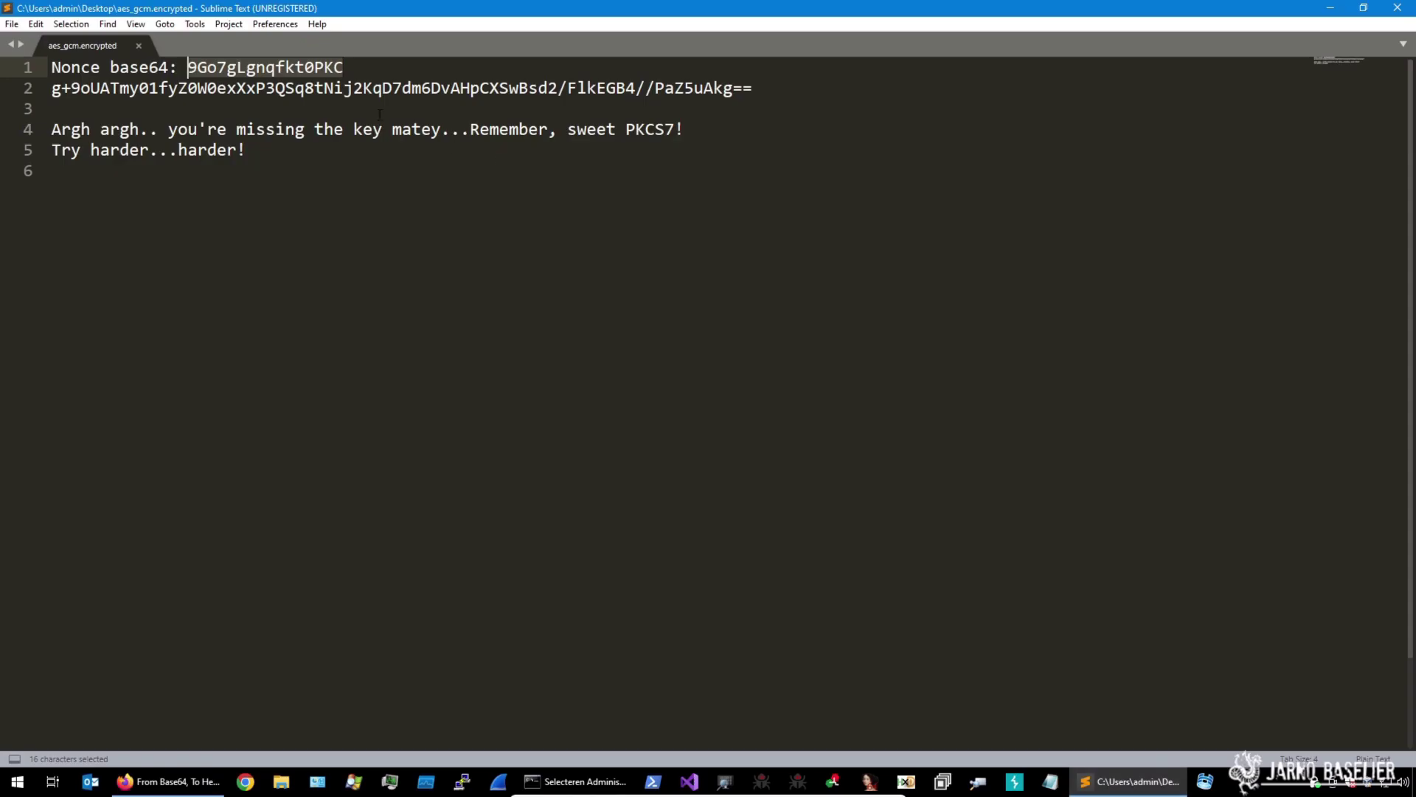
Paste the hex nonce on a new line beneath the base64 nonce
{"action": "left_click", "coordinate": [345, 65]}
{"action": "key", "text": "Return"}
{"action": "key", "text": "ctrl+v"}
{"action": "key", "text": "Return"}
{"action": "key", "text": "Return"}
Convert the base64 ciphertext line to hex in CyberChef and copy the result
{"action": "left_click_drag", "start_coordinate": [752, 150], "coordinate": [51, 150]}
{"action": "key", "text": "ctrl+c"}
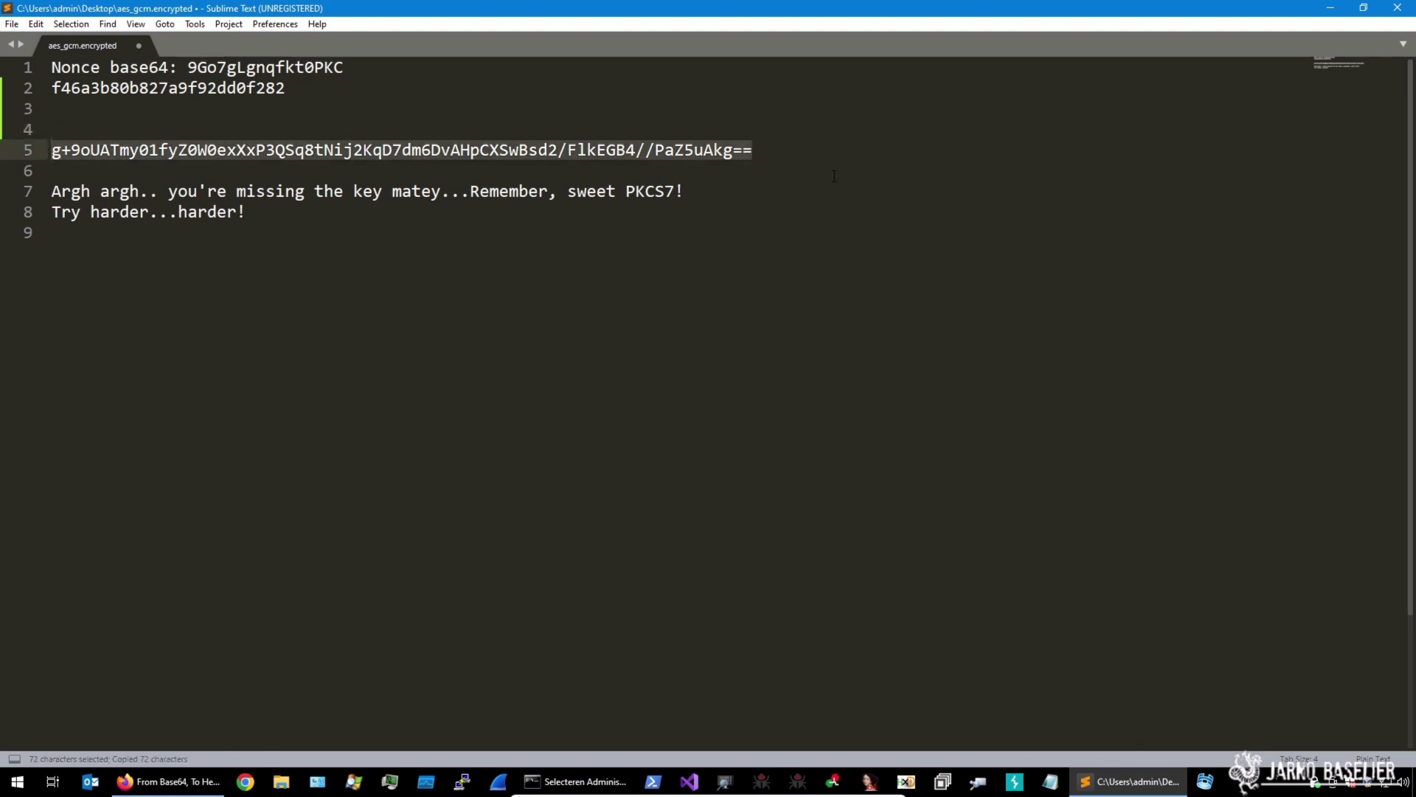
{"action": "key", "text": "Down"}
{"action": "left_click", "coordinate": [772, 153]}
{"action": "left_click", "coordinate": [166, 781]}
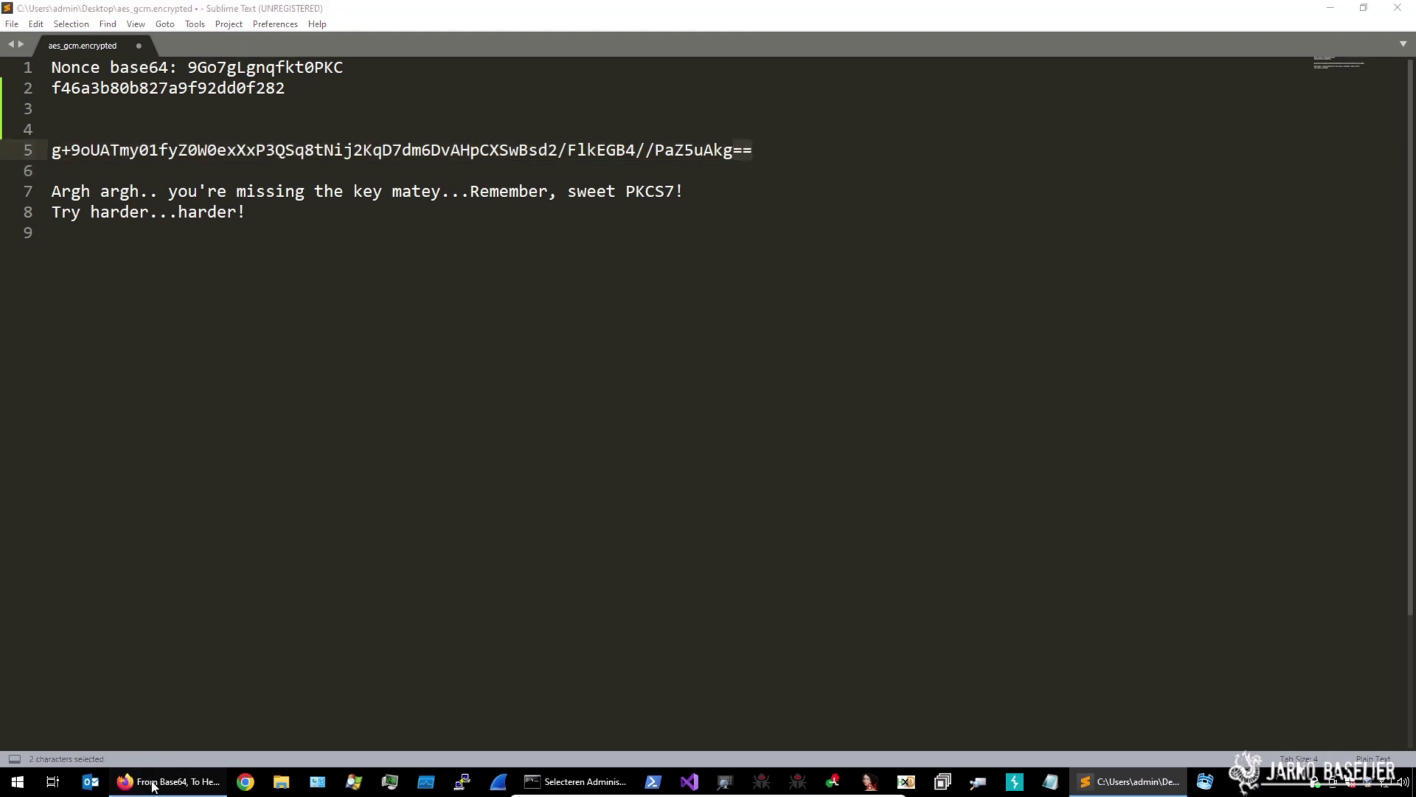
{"action": "left_click", "coordinate": [904, 200]}
{"action": "key", "text": "ctrl+a"}
{"action": "key", "text": "ctrl+v"}
{"action": "left_click_drag", "start_coordinate": [1344, 486], "coordinate": [656, 444]}
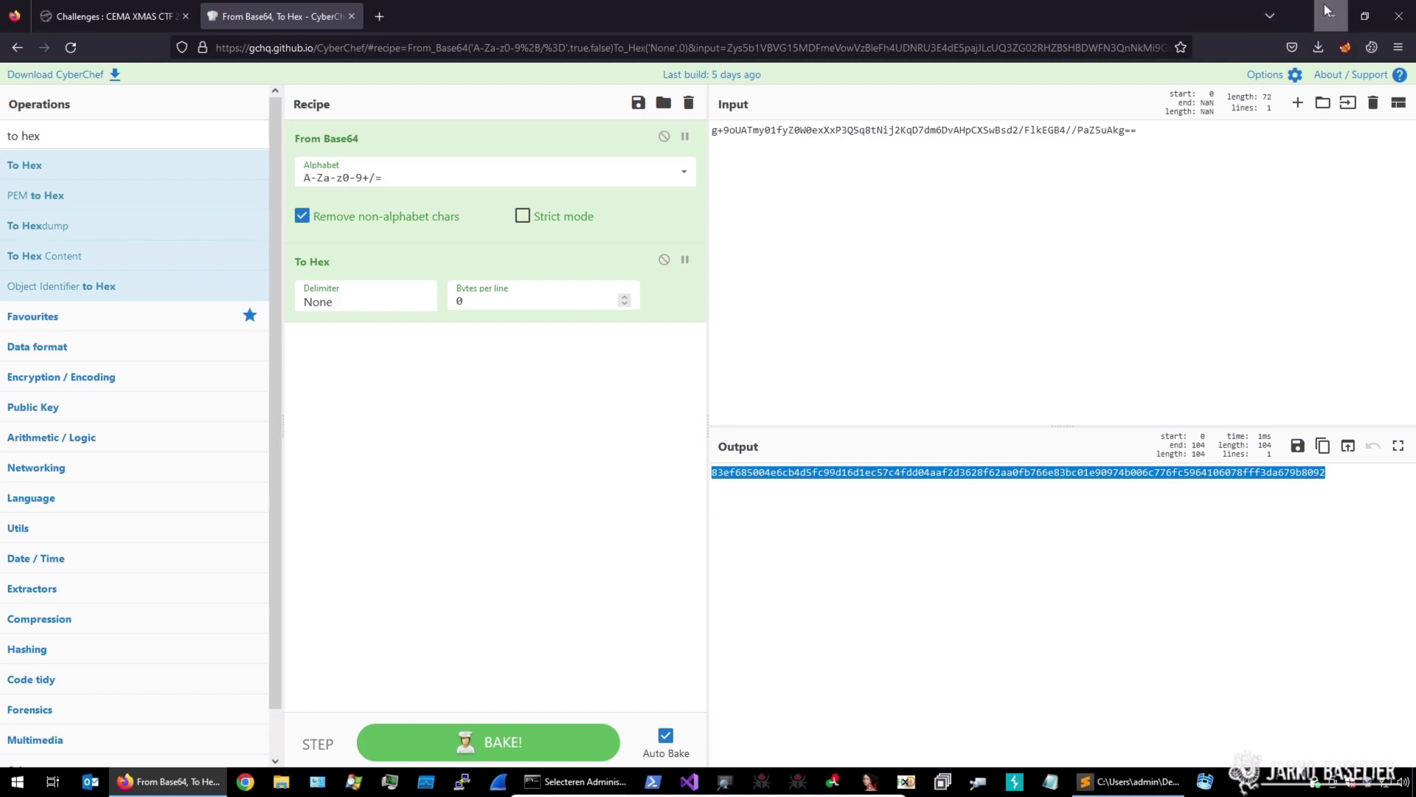
{"action": "key", "text": "alt+Tab"}
Paste the ciphertext hex below its base64 line and delete the PKCS7 hint lines
{"action": "left_click", "coordinate": [759, 153]}
{"action": "key", "text": "Return"}
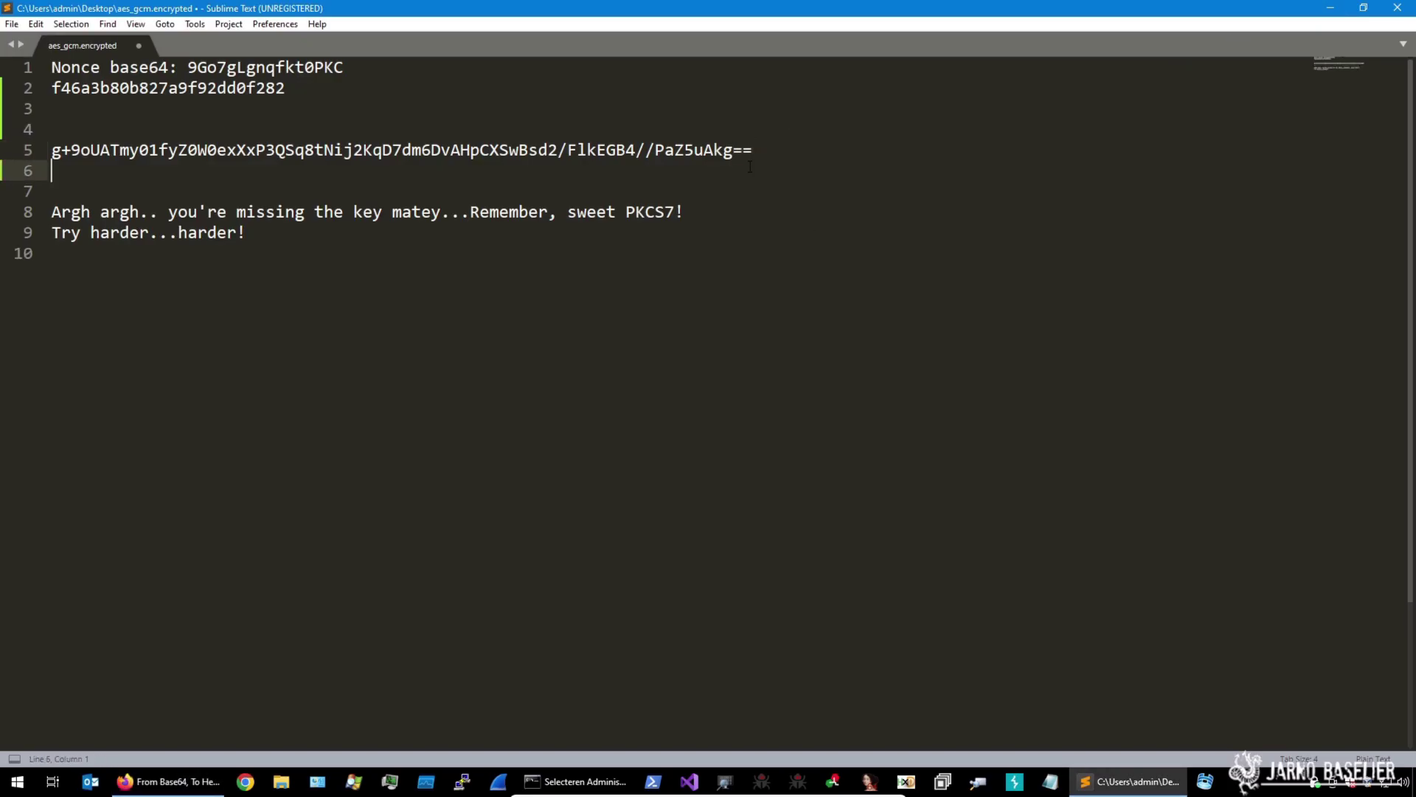
{"action": "key", "text": "ctrl+v"}
{"action": "key", "text": "Return"}
{"action": "key", "text": "Return"}
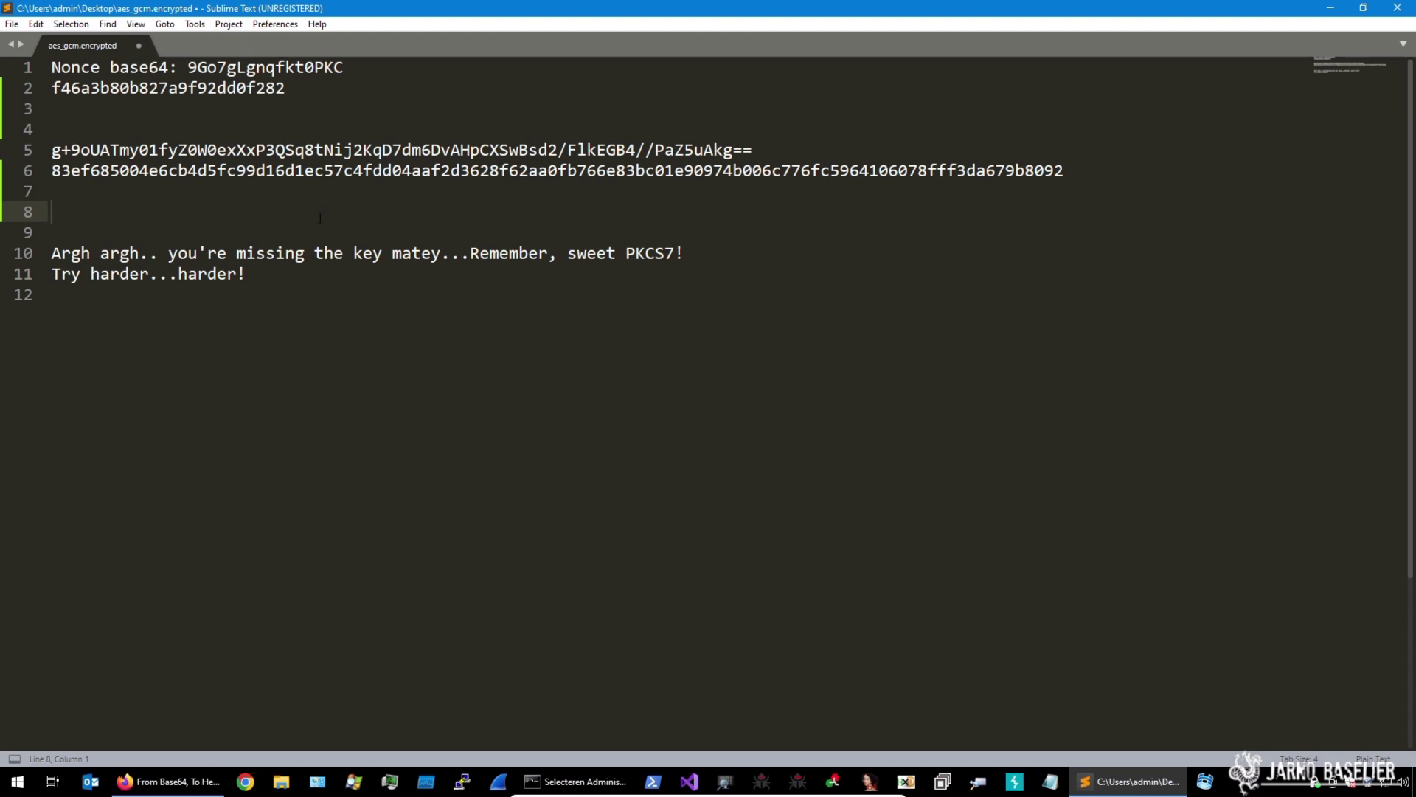
{"action": "left_click_drag", "start_coordinate": [247, 274], "coordinate": [52, 232]}
{"action": "key", "text": "Delete"}
{"action": "key", "text": "Delete"}
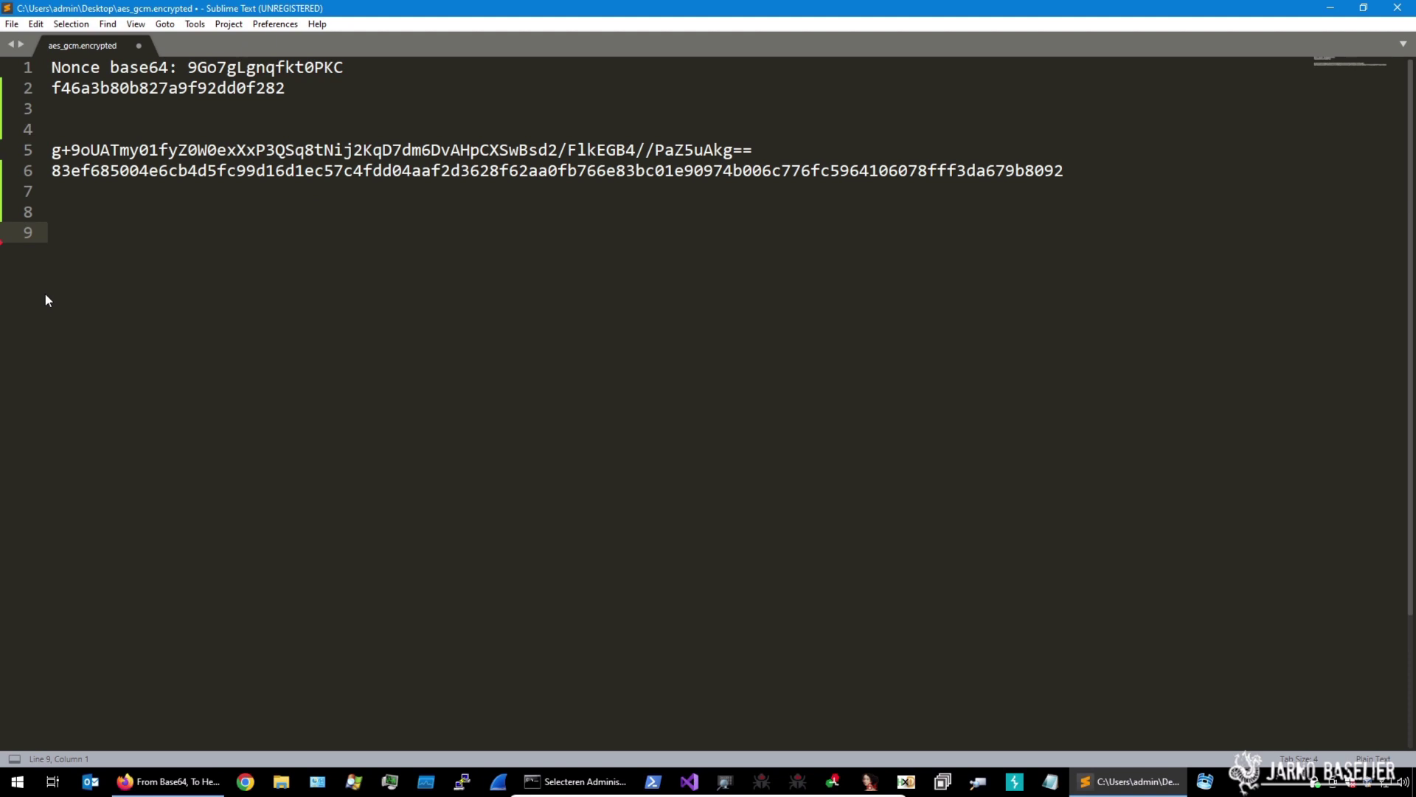
{"action": "left_click", "coordinate": [336, 95]}
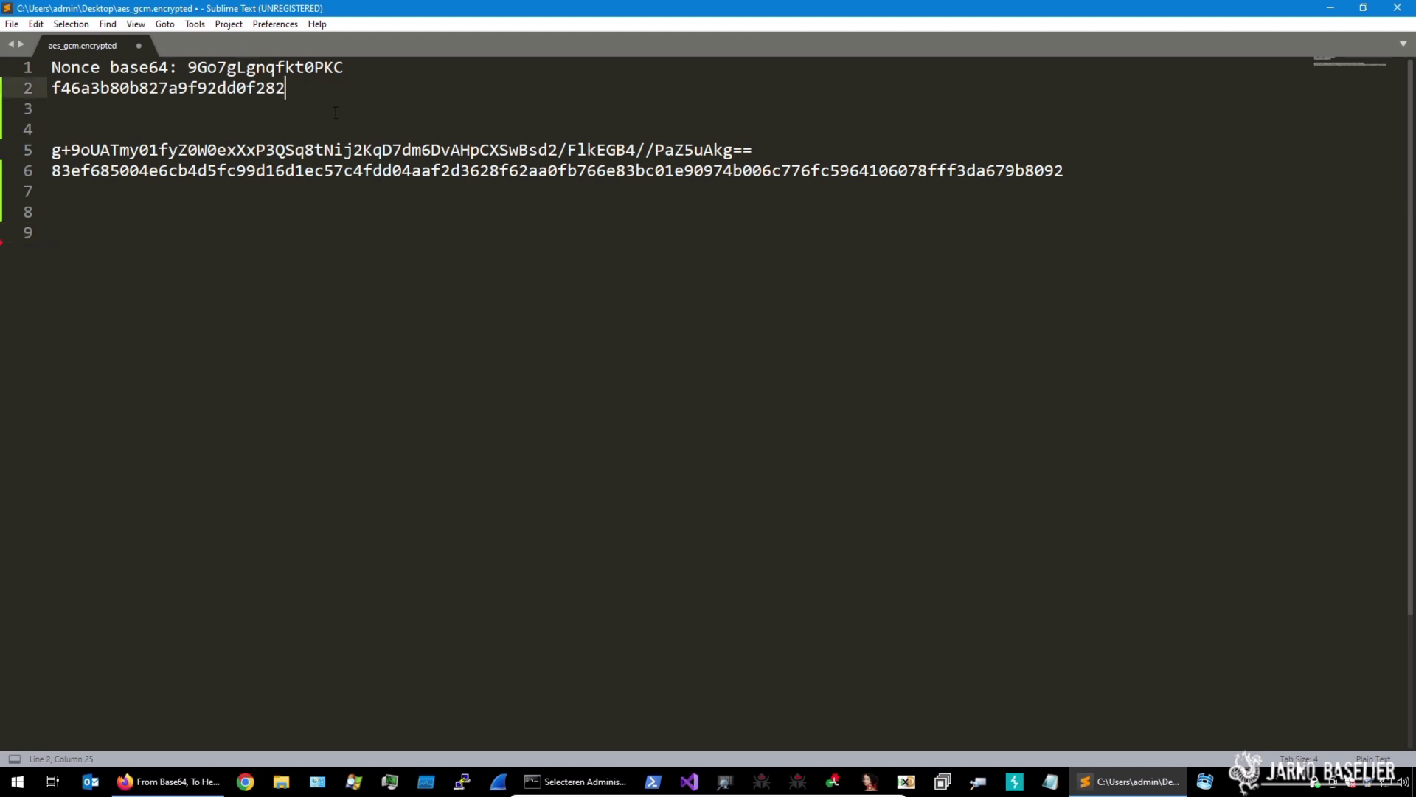
{"action": "key", "text": "shift+Left"}
{"action": "key", "text": "shift+Left"}
{"action": "key", "text": "shift+Left"}
{"action": "key", "text": "shift+Left"}
{"action": "key", "text": "shift+Left"}
{"action": "key", "text": "shift+Left"}
{"action": "key", "text": "shift+Left"}
{"action": "key", "text": "shift+Left"}
{"action": "key", "text": "shift+Left"}
{"action": "key", "text": "shift+Left"}
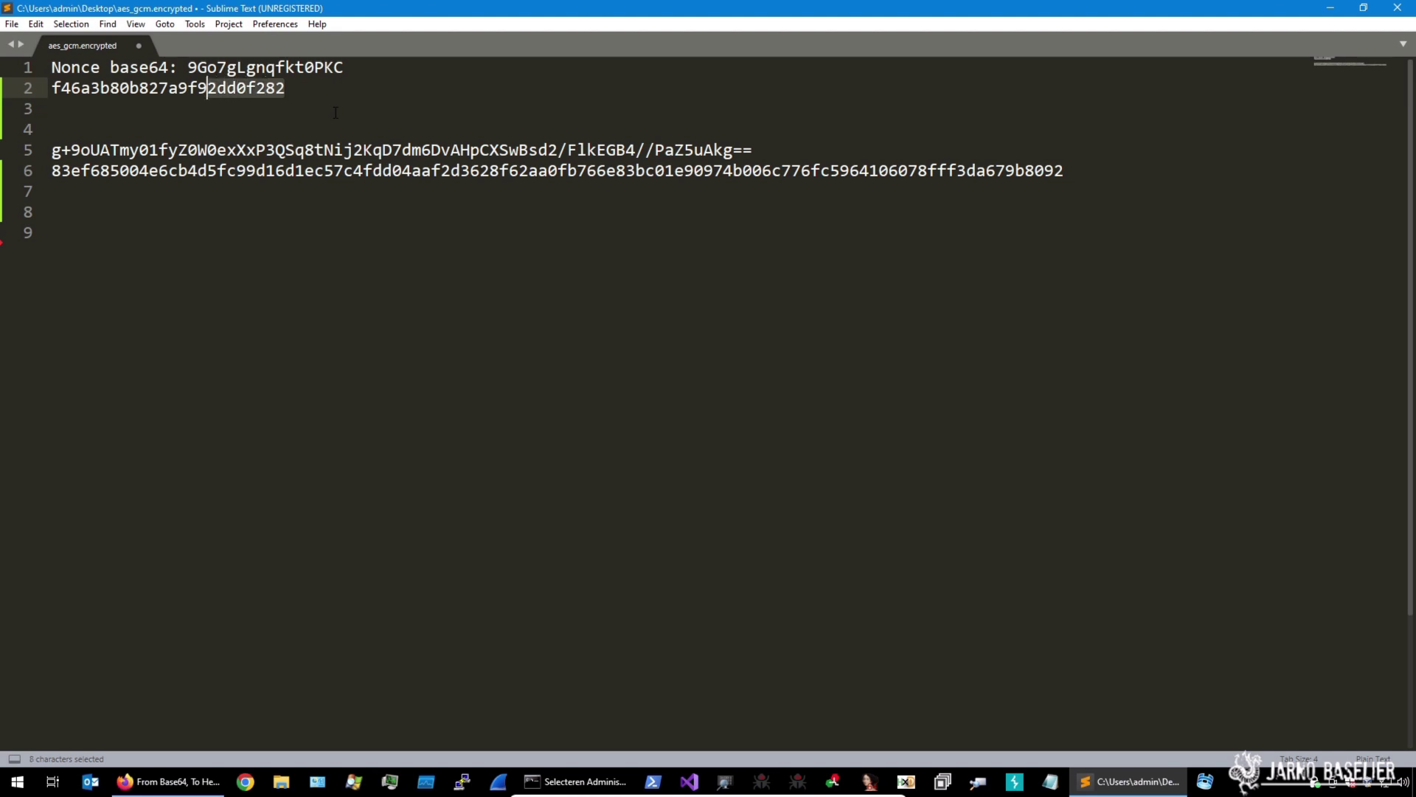
{"action": "key", "text": "shift+Left"}
{"action": "key", "text": "shift+Left"}
{"action": "key", "text": "shift+Left"}
{"action": "key", "text": "shift+Left"}
{"action": "key", "text": "shift+Left"}
{"action": "key", "text": "shift+Left"}
{"action": "key", "text": "shift+Left"}
{"action": "key", "text": "shift+Left"}
{"action": "key", "text": "shift+Left"}
{"action": "key", "text": "shift+Left"}
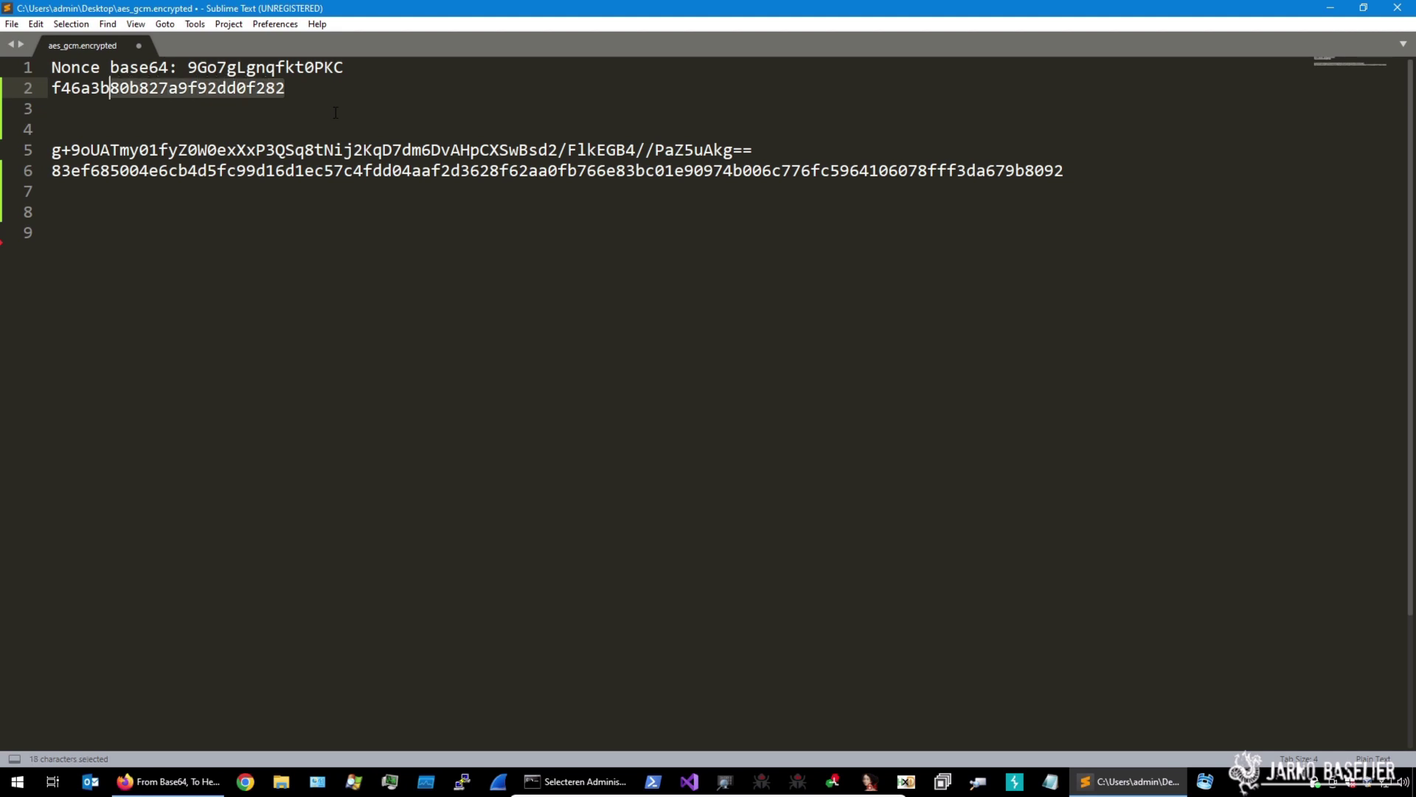
{"action": "key", "text": "shift+Left"}
{"action": "key", "text": "shift+Left"}
{"action": "key", "text": "shift+Left"}
{"action": "key", "text": "Left"}
{"action": "key", "text": "Down"}
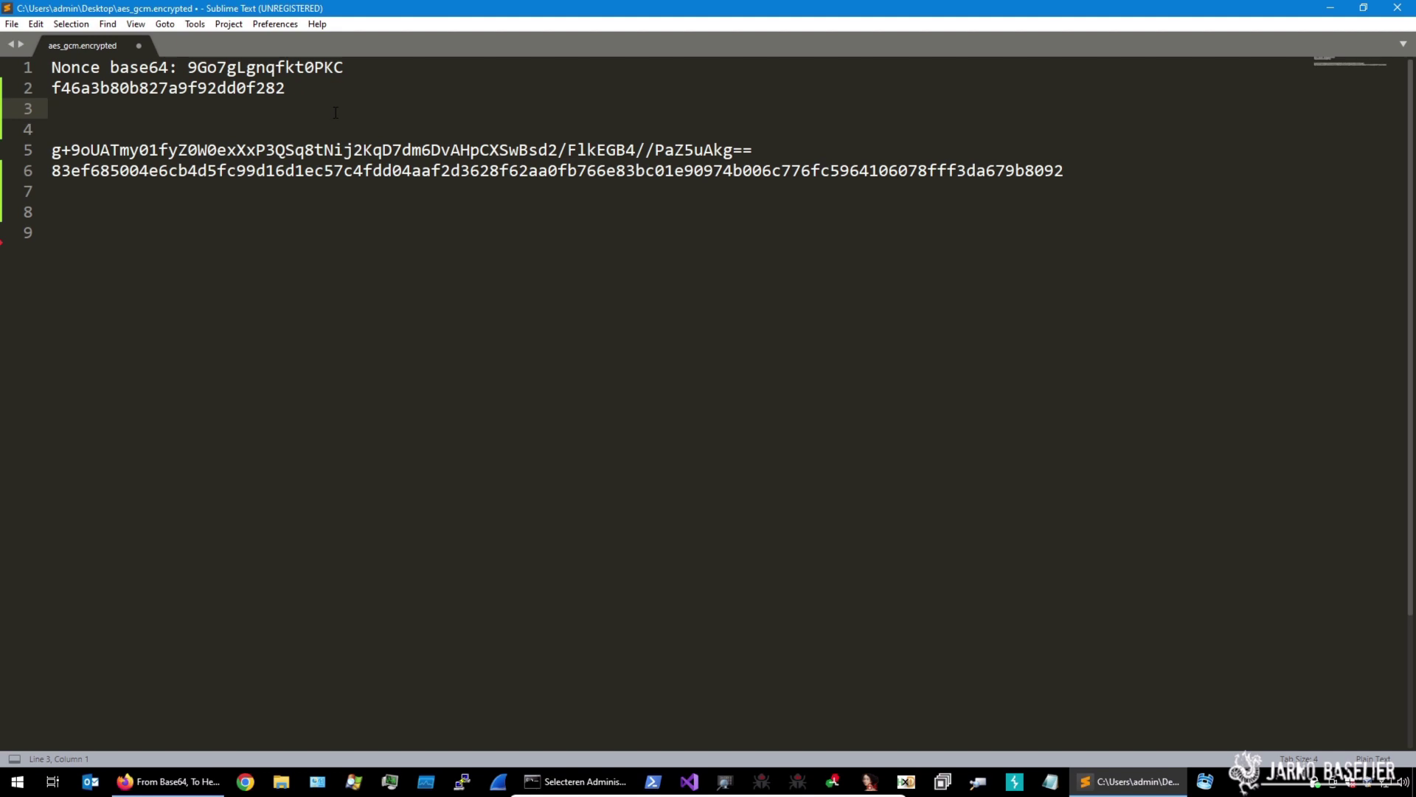
Cut the last 30 hex characters off the data and paste them under a 'GCM Tag' label
{"action": "left_click", "coordinate": [1119, 180]}
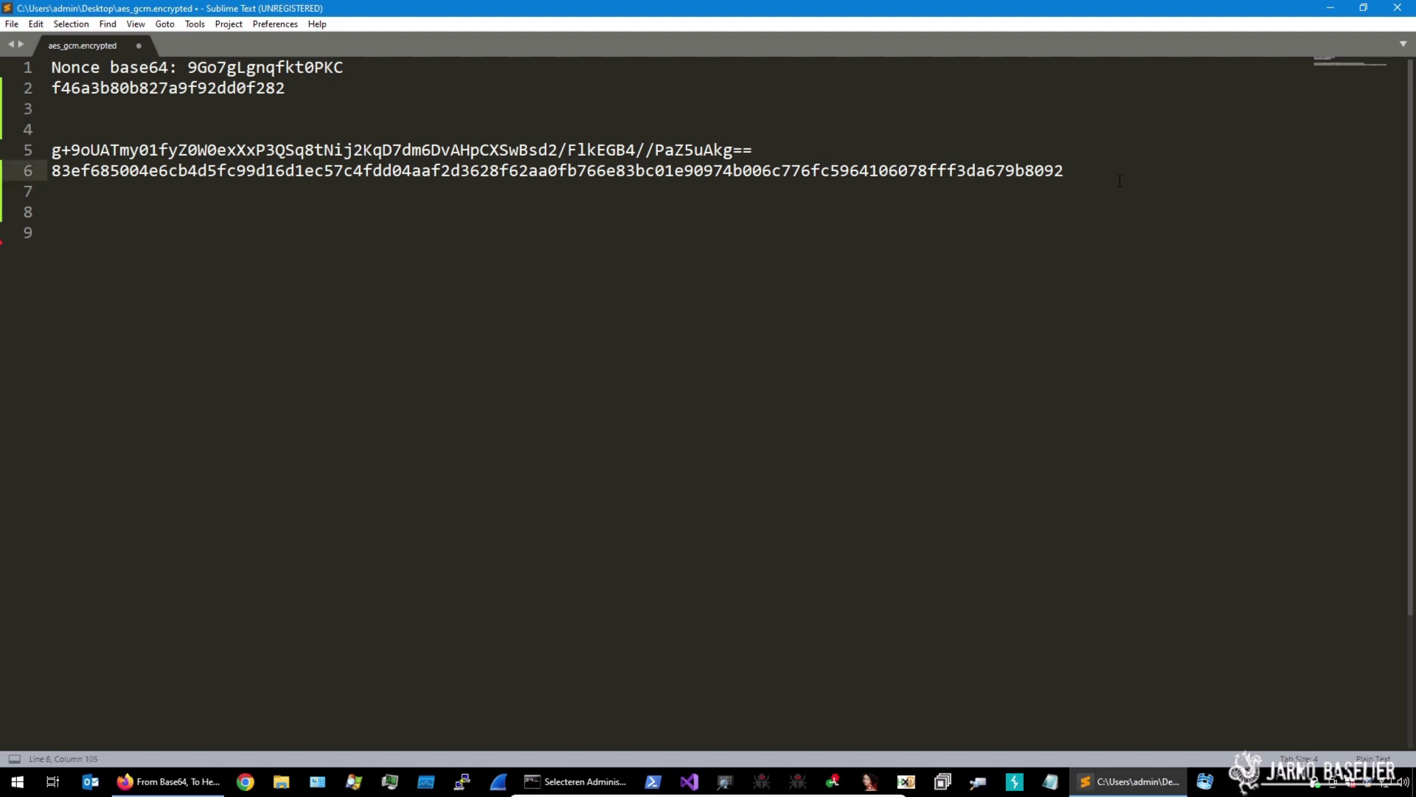
{"action": "key", "text": "shift+Left"}
{"action": "key", "text": "shift+Left"}
{"action": "key", "text": "shift+Left"}
{"action": "key", "text": "shift+Left"}
{"action": "key", "text": "shift+Left"}
{"action": "key", "text": "shift+Left"}
{"action": "key", "text": "shift+Left"}
{"action": "key", "text": "shift+Left"}
{"action": "key", "text": "shift+Left"}
{"action": "key", "text": "shift+Left"}
{"action": "key", "text": "shift+Left"}
{"action": "key", "text": "shift+Left"}
{"action": "key", "text": "shift+Left"}
{"action": "key", "text": "shift+Left"}
{"action": "key", "text": "shift+Left"}
{"action": "key", "text": "shift+Left"}
{"action": "key", "text": "shift+Left"}
{"action": "key", "text": "shift+Left"}
{"action": "key", "text": "shift+Left"}
{"action": "key", "text": "shift+Left"}
{"action": "key", "text": "shift+Left"}
{"action": "key", "text": "shift+Left"}
{"action": "key", "text": "shift+Left"}
{"action": "key", "text": "shift+Left"}
{"action": "key", "text": "shift+Left"}
{"action": "key", "text": "shift+Left"}
{"action": "key", "text": "shift+Left"}
{"action": "key", "text": "shift+Left"}
{"action": "key", "text": "shift+Left"}
{"action": "key", "text": "shift+Left"}
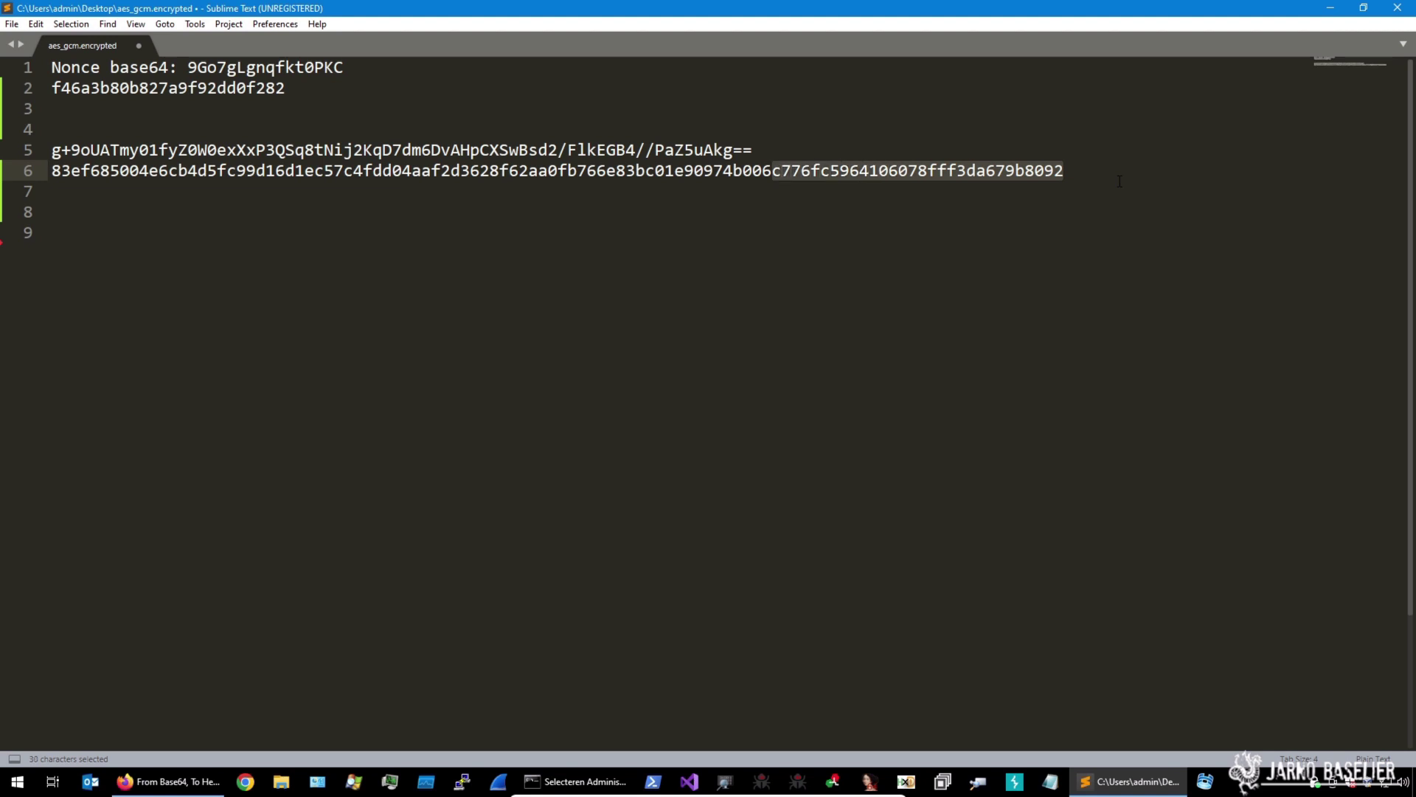
{"action": "key", "text": "ctrl+x"}
{"action": "key", "text": "Return"}
{"action": "key", "text": "Return"}
{"action": "key", "text": "Return"}
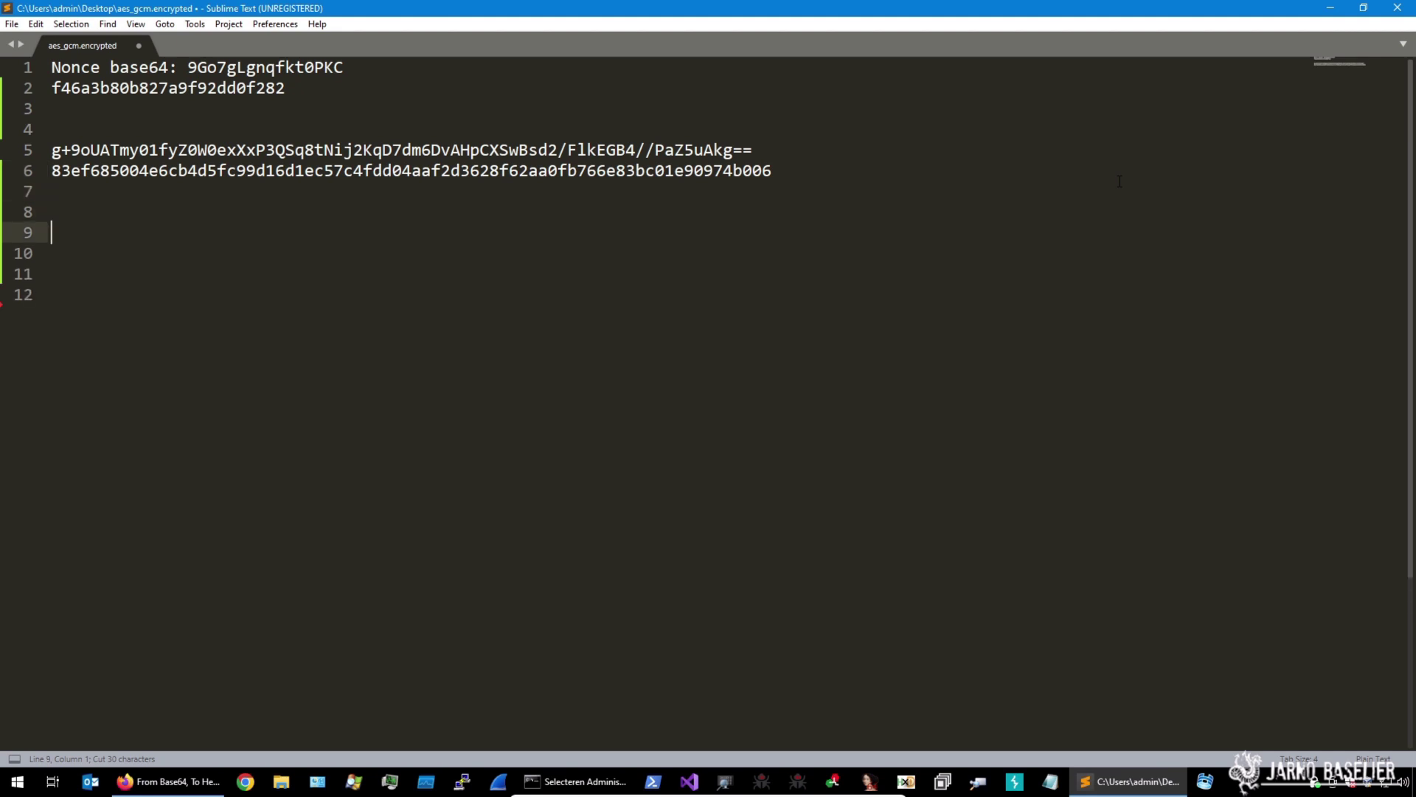
{"action": "type", "text": "GCM Tas"}
{"action": "key", "text": "BackSpace"}
{"action": "type", "text": "g"}
{"action": "key", "text": "Return"}
{"action": "key", "text": "ctrl+v"}
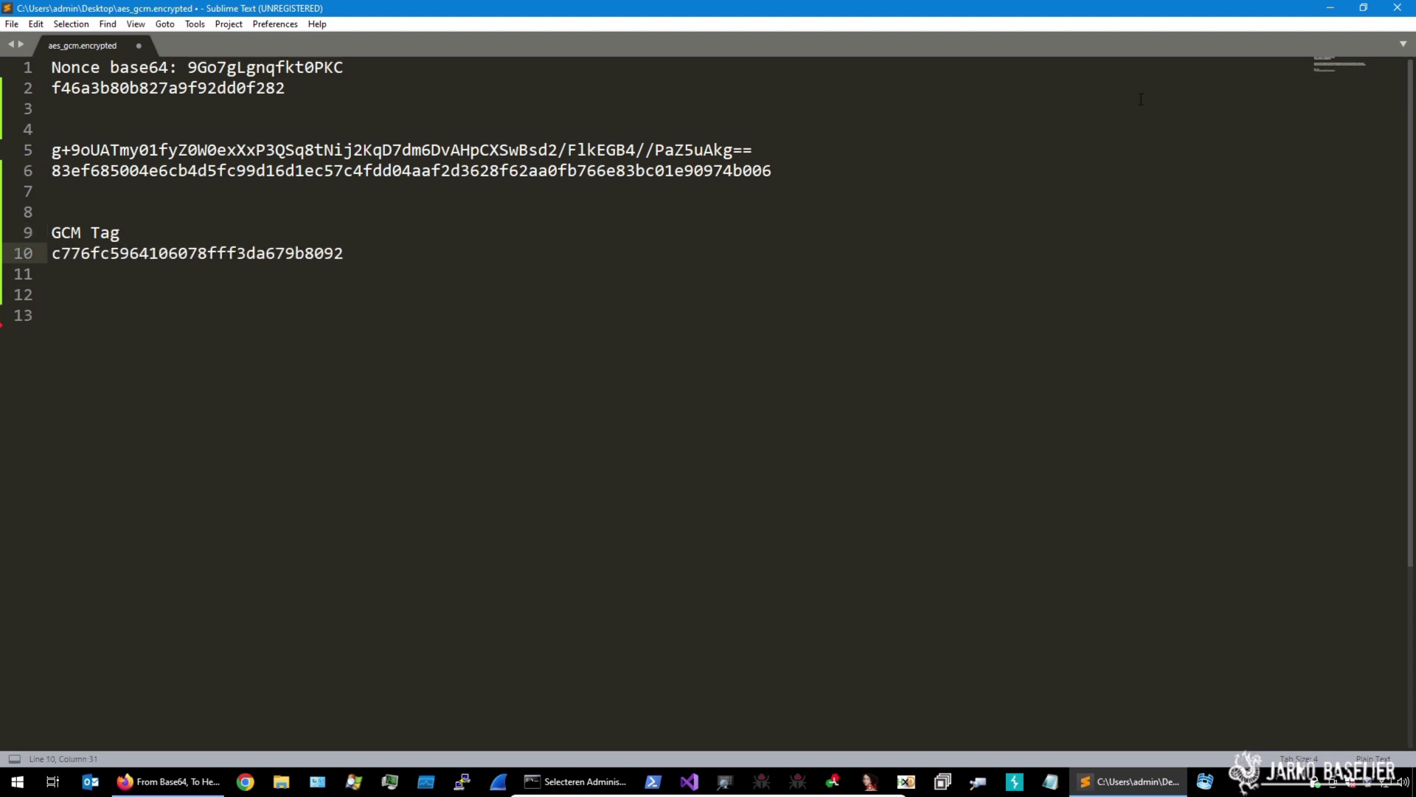
Add a 'Data' label above the remaining data hex
{"action": "left_click", "coordinate": [820, 143]}
{"action": "key", "text": "Return"}
{"action": "key", "text": "Return"}
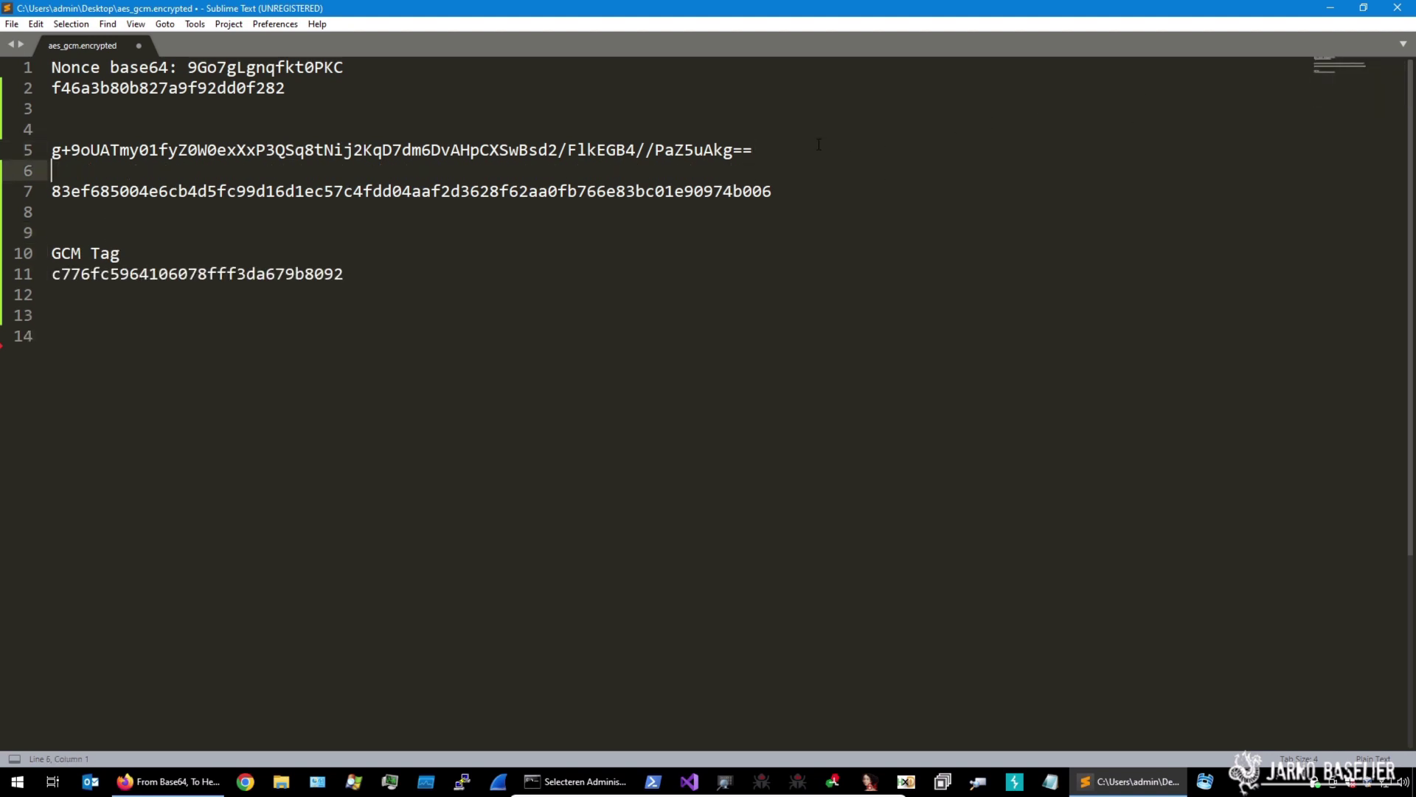
{"action": "type", "text": "Data"}
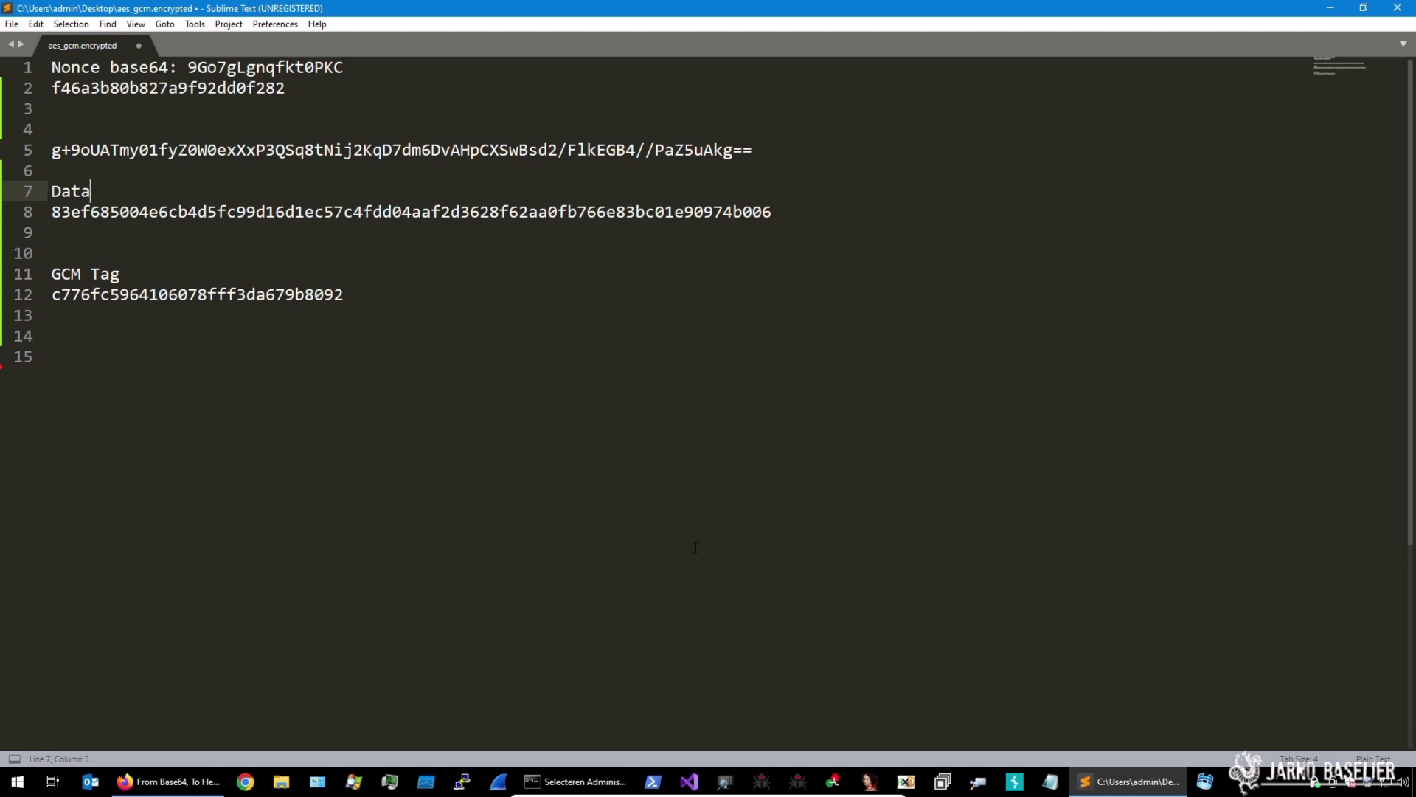
Bring Command Prompt forward and start selecting the key output 212.102.35.8
{"action": "left_click", "coordinate": [569, 783]}
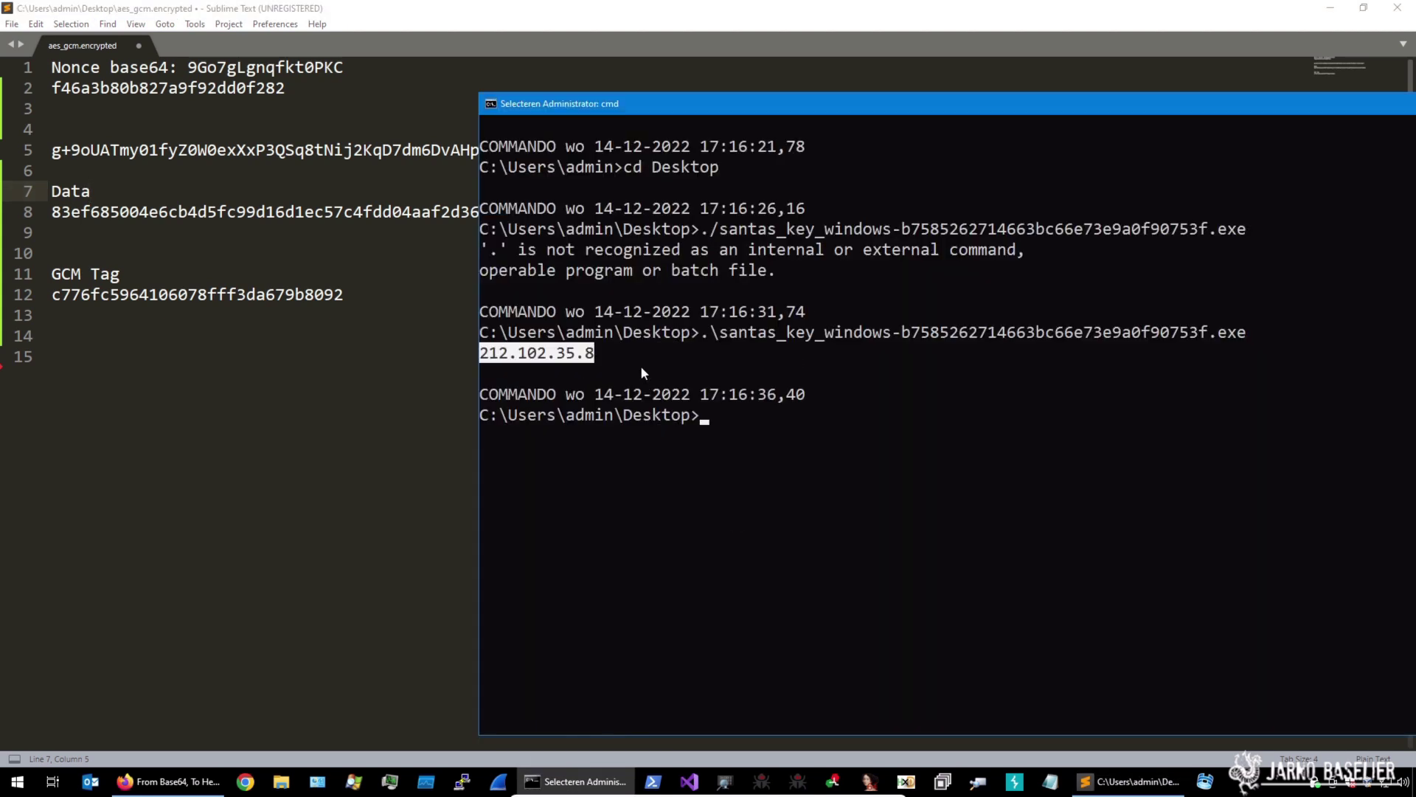
{"action": "left_click", "coordinate": [584, 355]}
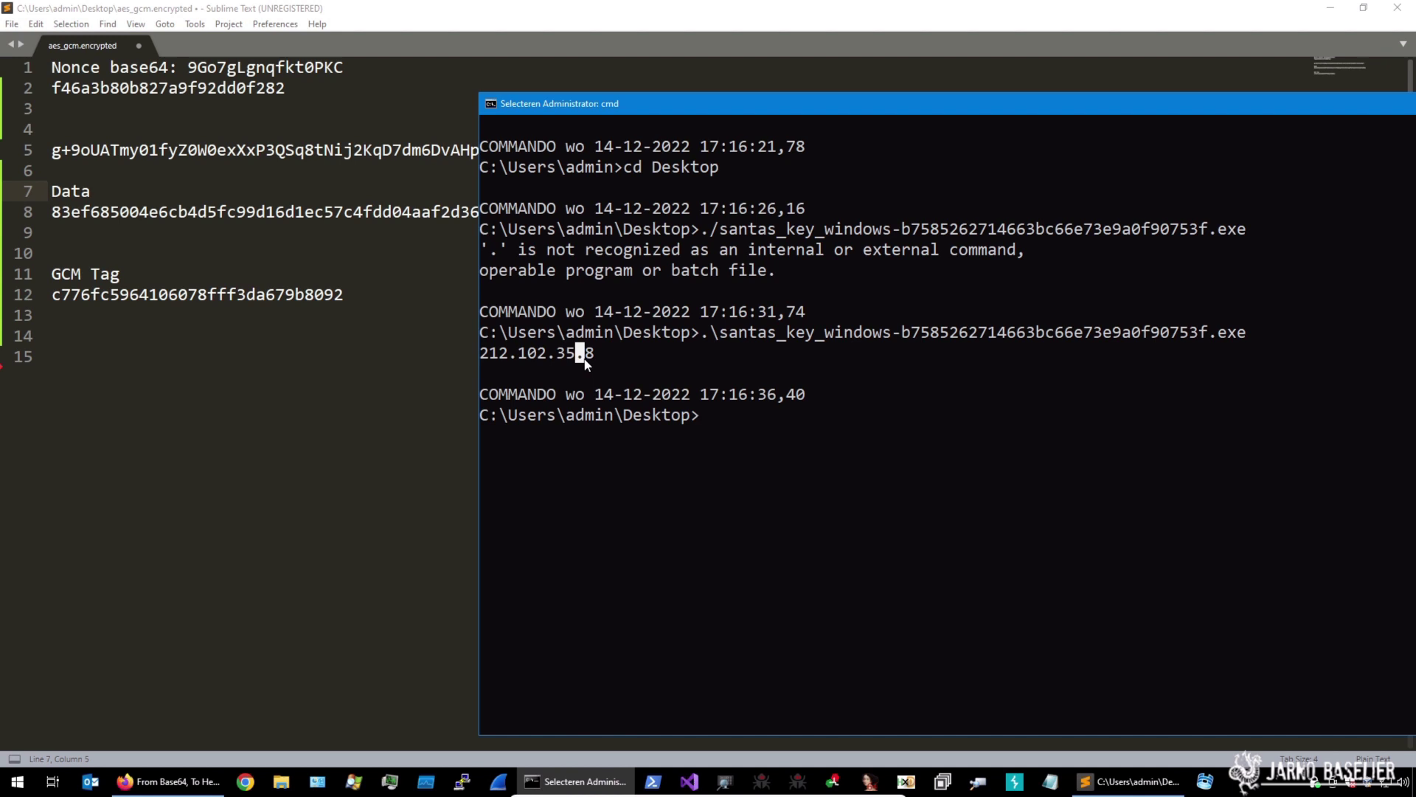
{"action": "left_click", "coordinate": [590, 354]}
Copy the key 212.102.35.8 from Command Prompt onto line 15 of the challenge file
{"action": "left_click_drag", "start_coordinate": [590, 354], "coordinate": [480, 354]}
{"action": "key", "text": "ctrl+c"}
{"action": "left_click", "coordinate": [209, 392]}
{"action": "key", "text": "ctrl+v"}
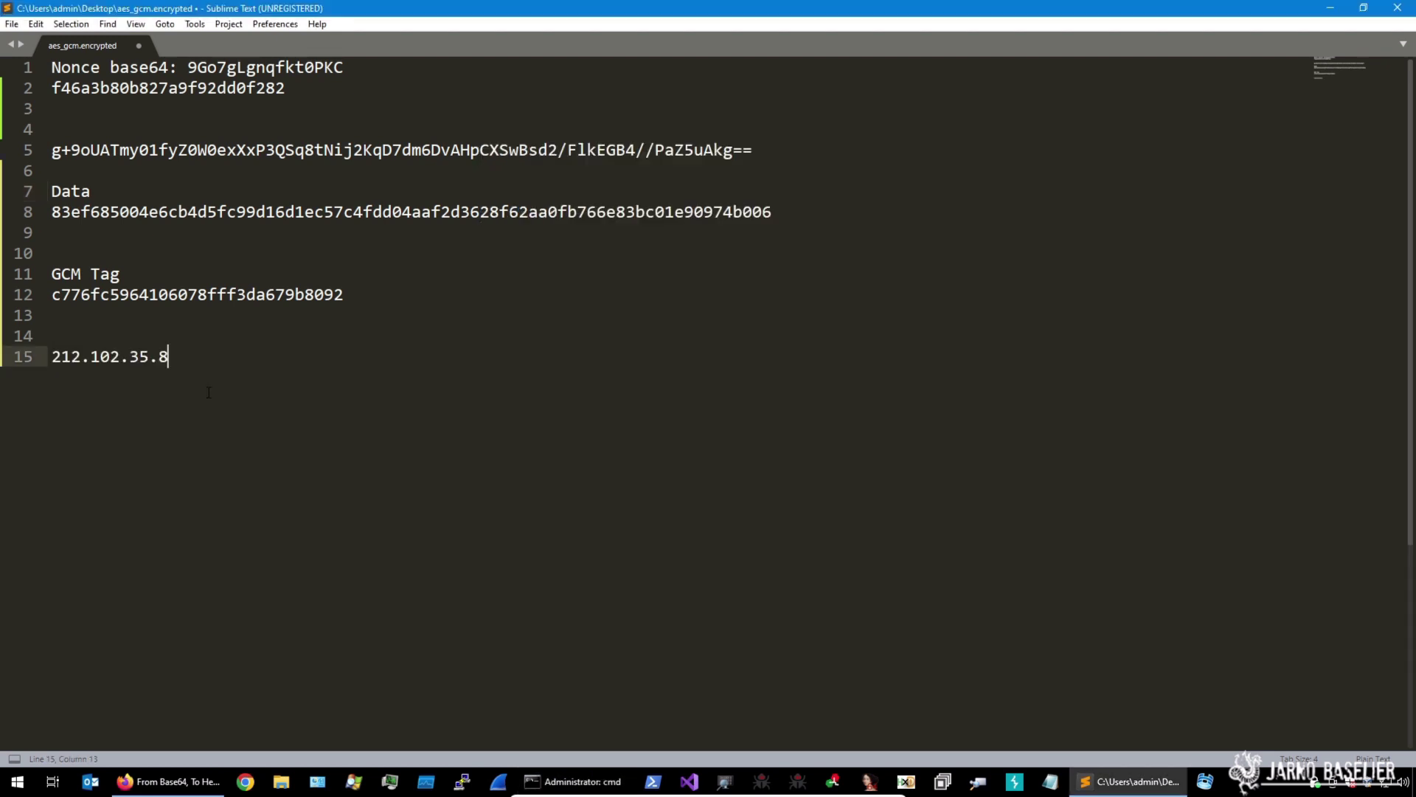
{"action": "left_click", "coordinate": [168, 781]}
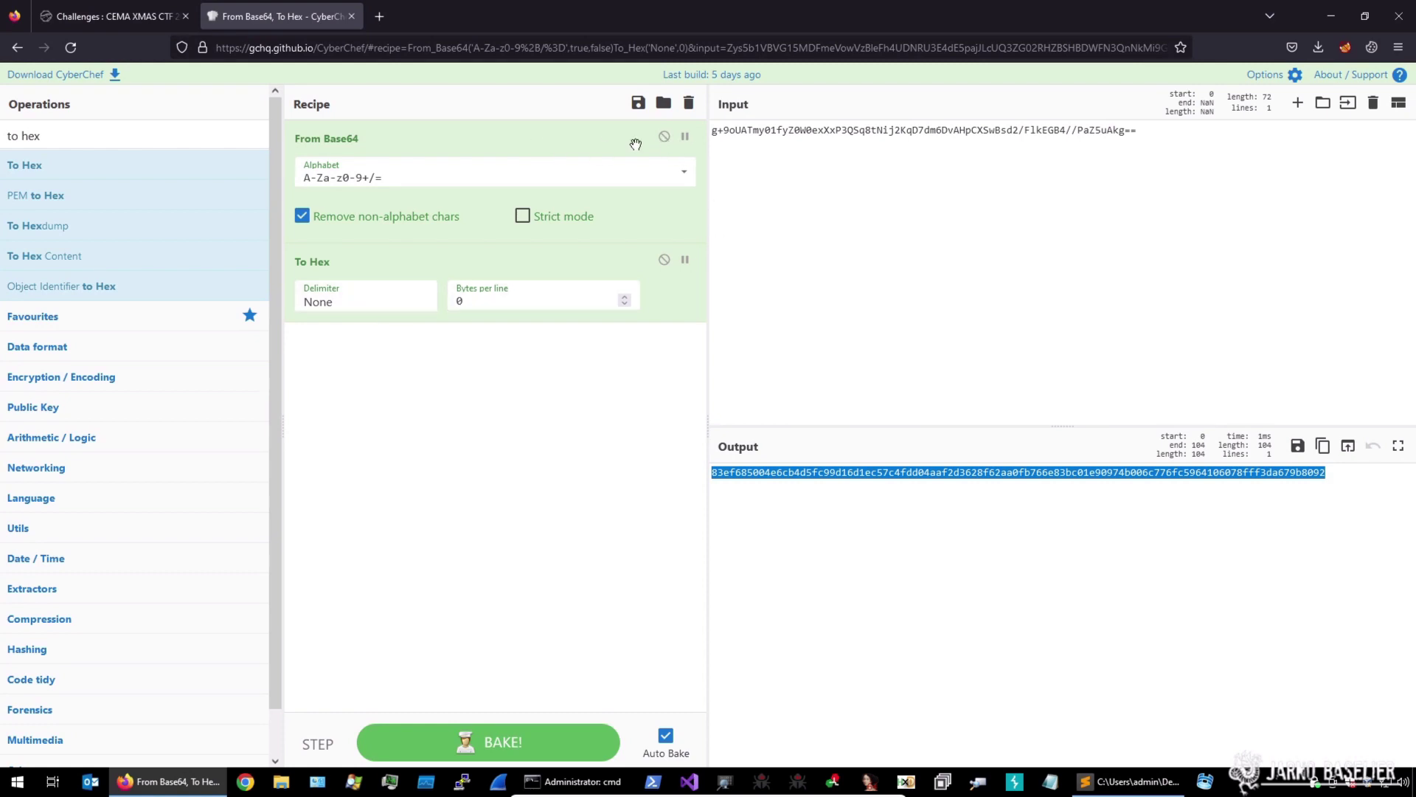
{"action": "left_click", "coordinate": [659, 140]}
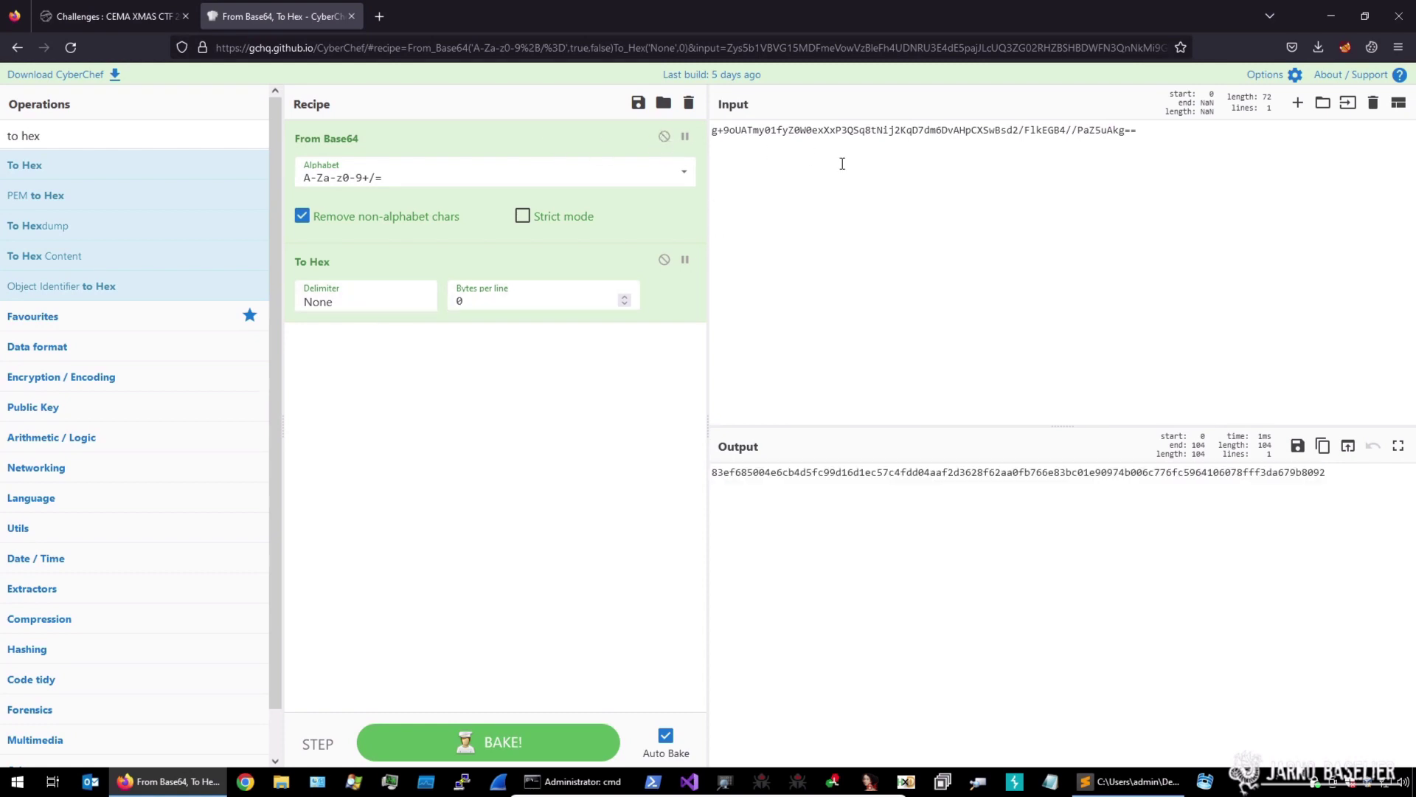
{"action": "left_click", "coordinate": [665, 136]}
{"action": "key", "text": "ctrl+a"}
{"action": "key", "text": "ctrl+v"}
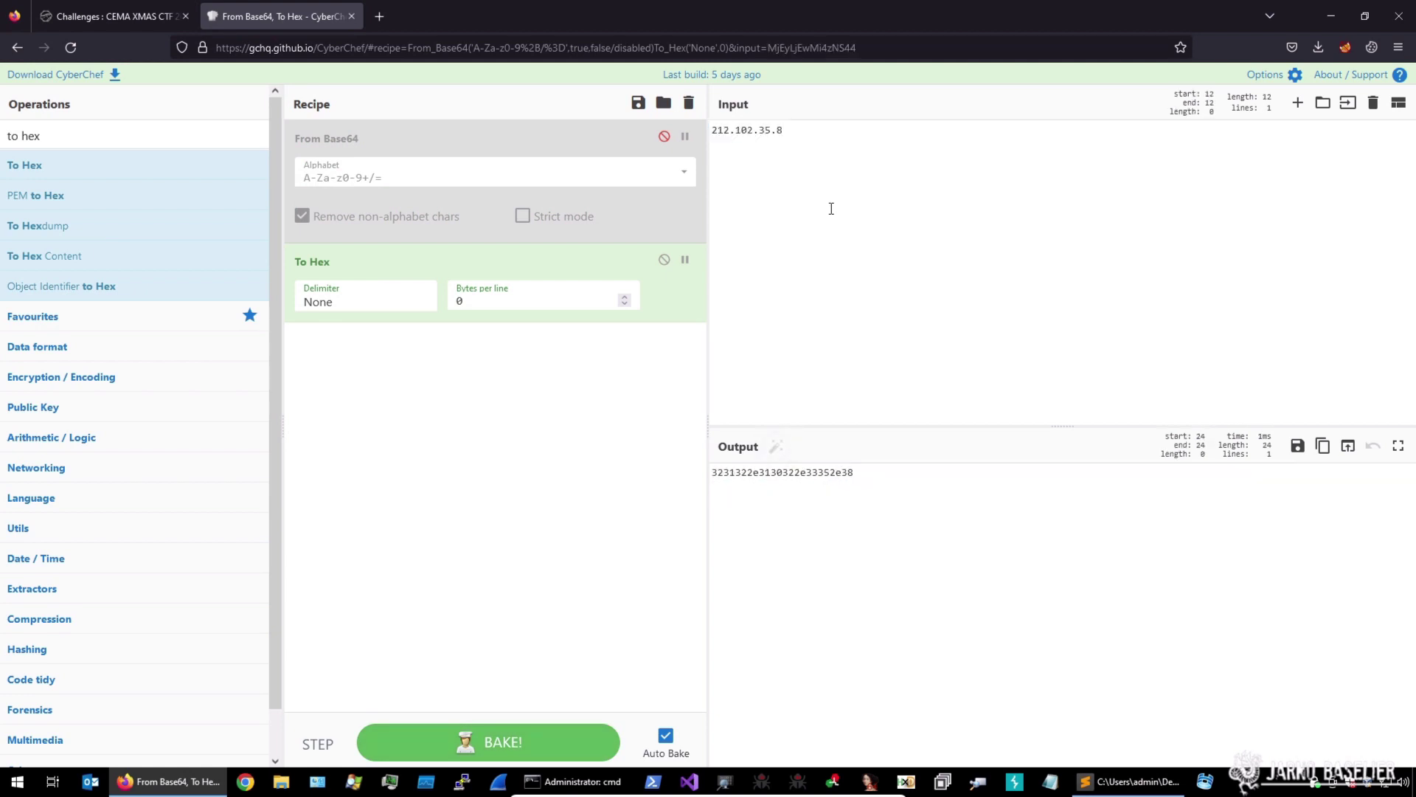
{"action": "left_click_drag", "start_coordinate": [854, 472], "coordinate": [824, 472]}
{"action": "key", "text": "ctrl+a"}
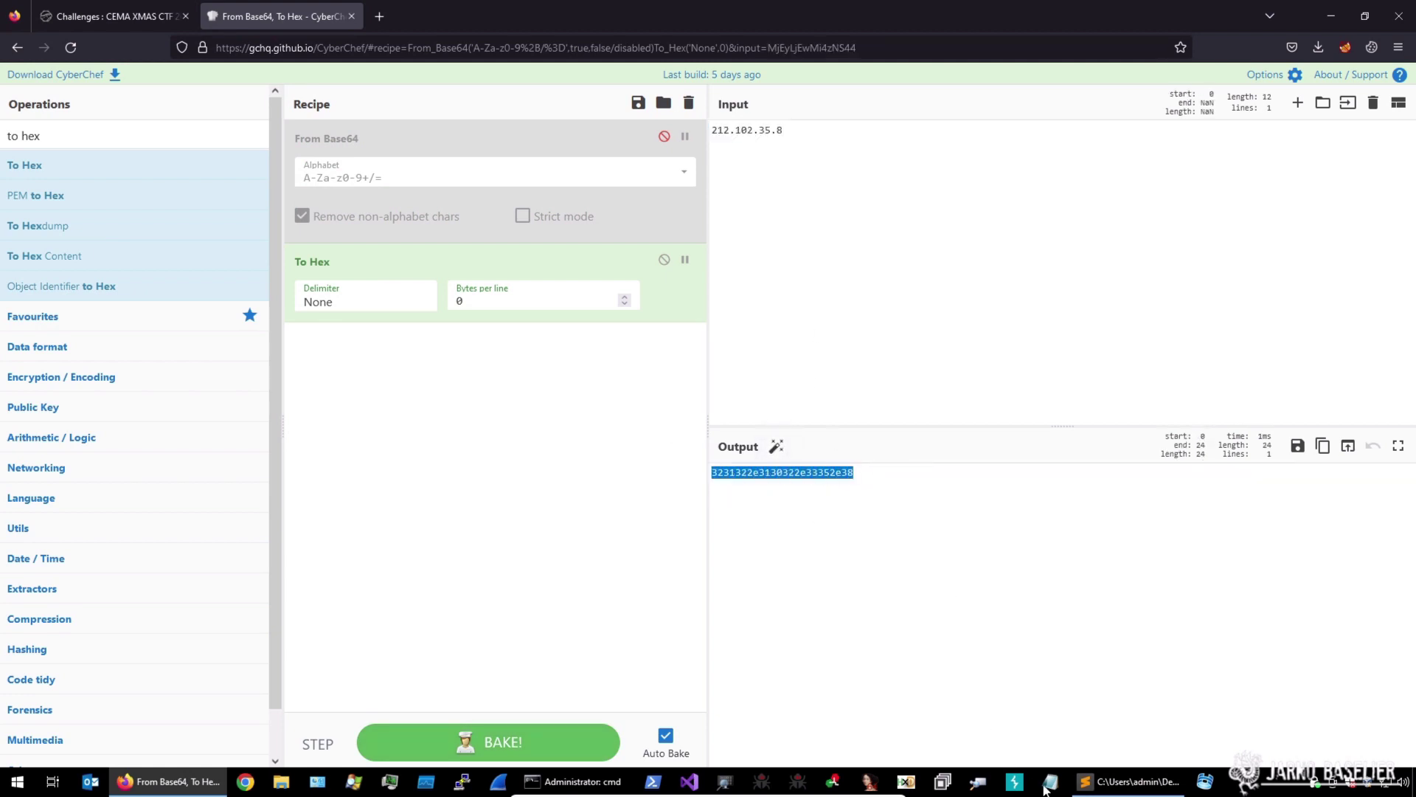
{"action": "key", "text": "alt+Tab"}
{"action": "key", "text": "Return"}
{"action": "key", "text": "ctrl+v"}
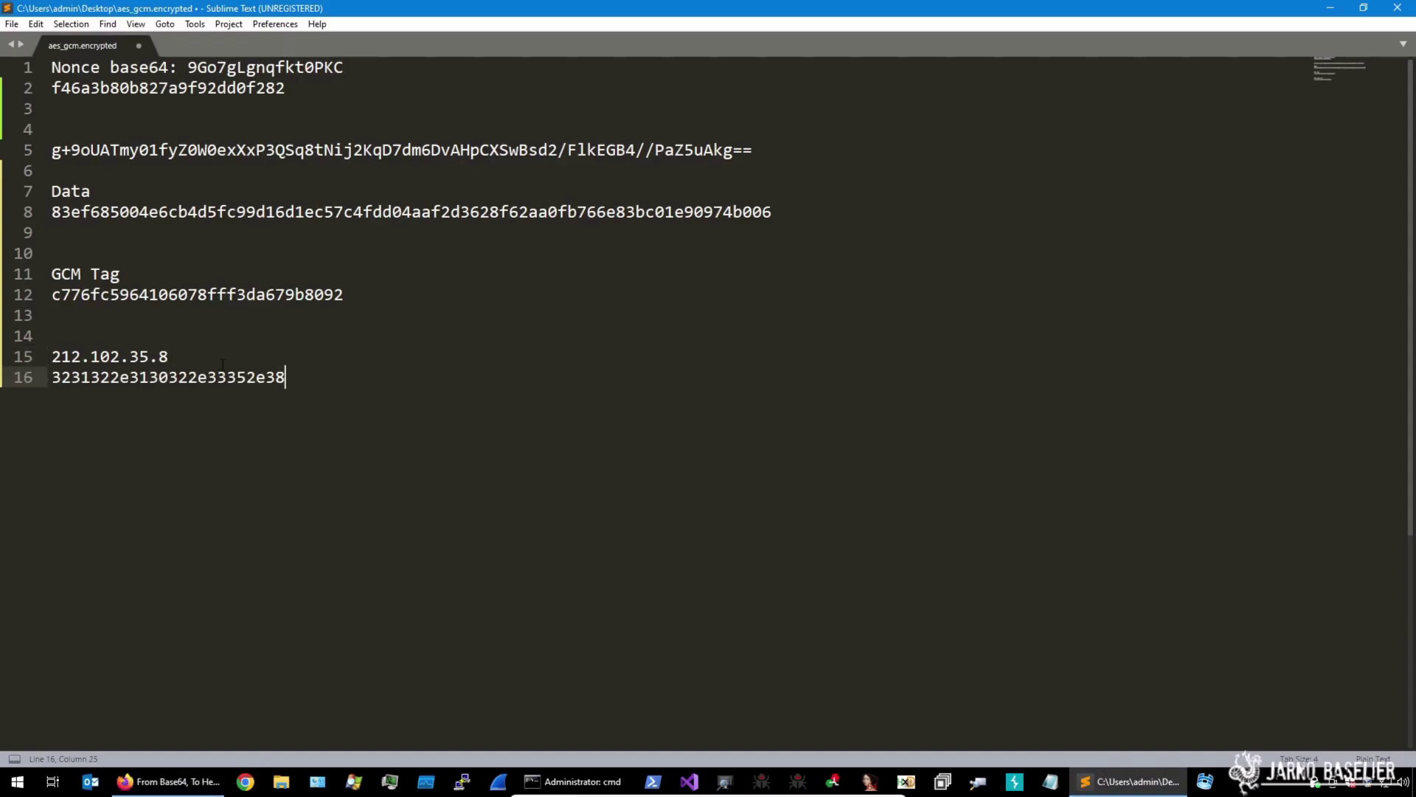
{"action": "left_click_drag", "start_coordinate": [294, 379], "coordinate": [22, 380]}
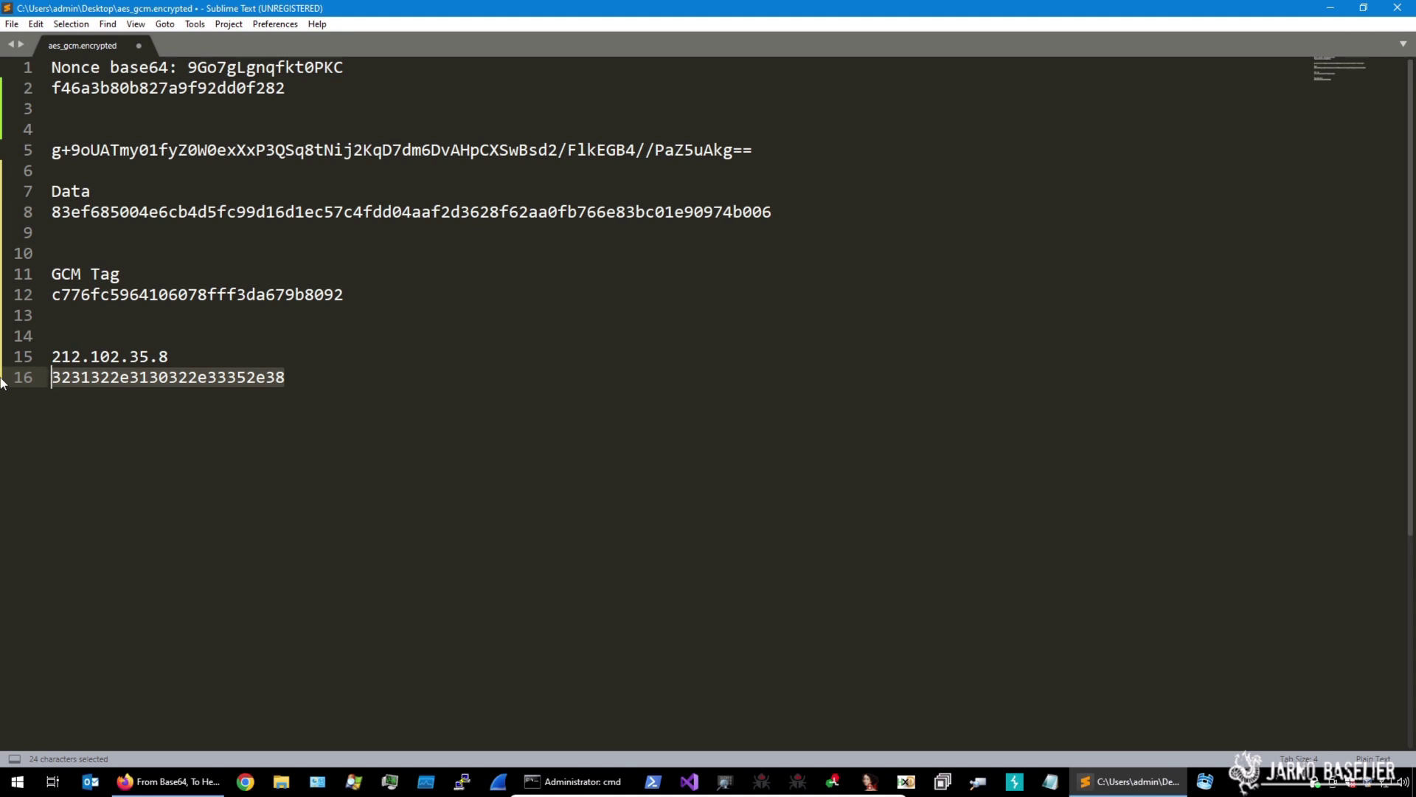
{"action": "left_click", "coordinate": [168, 782]}
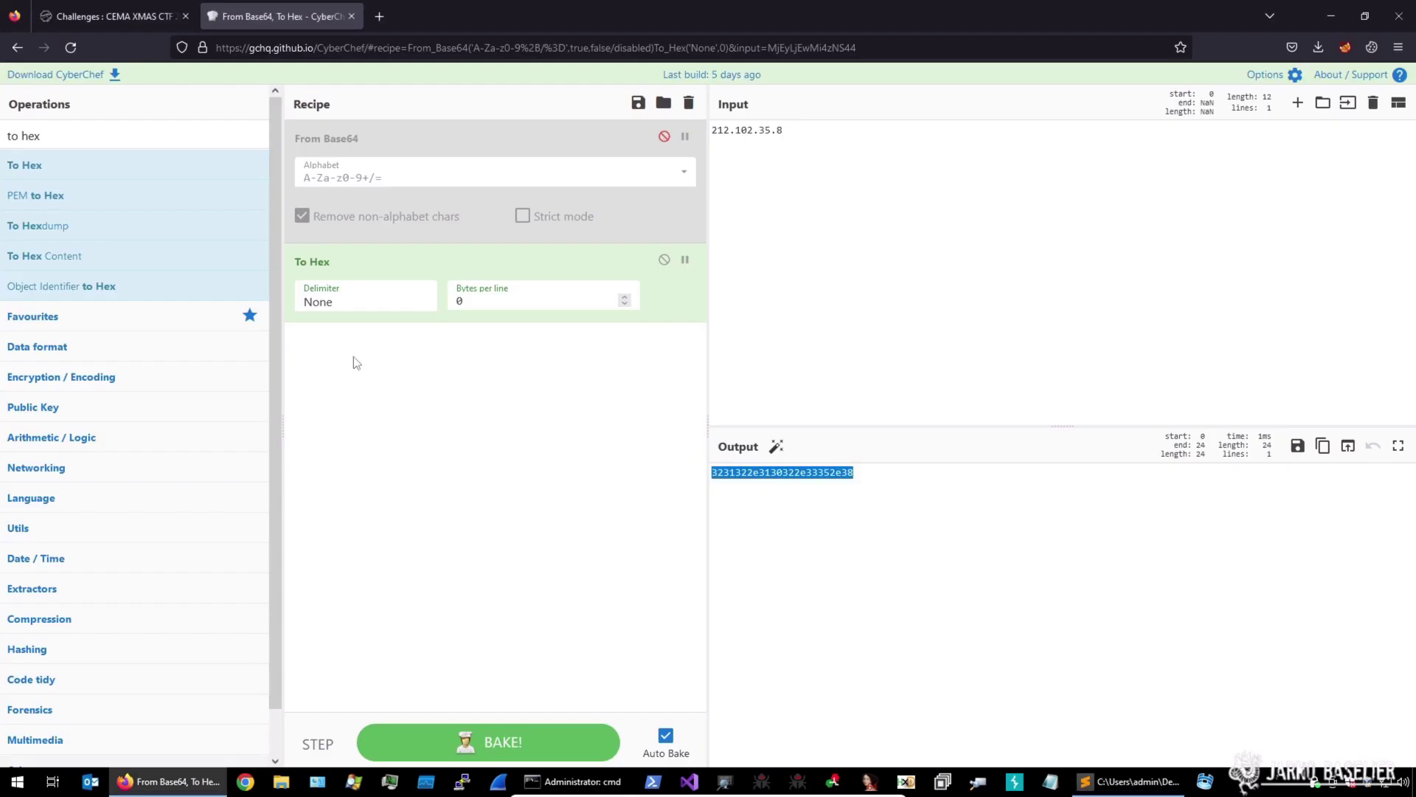
Add AES Decrypt to the CyberChef recipe and disable the To Hex step
{"action": "left_click_drag", "start_coordinate": [579, 137], "coordinate": [612, 155]}
{"action": "left_click", "coordinate": [88, 135]}
{"action": "key", "text": "ctrl+a"}
{"action": "type", "text": "gcm"}
{"action": "left_click_drag", "start_coordinate": [94, 225], "coordinate": [499, 436]}
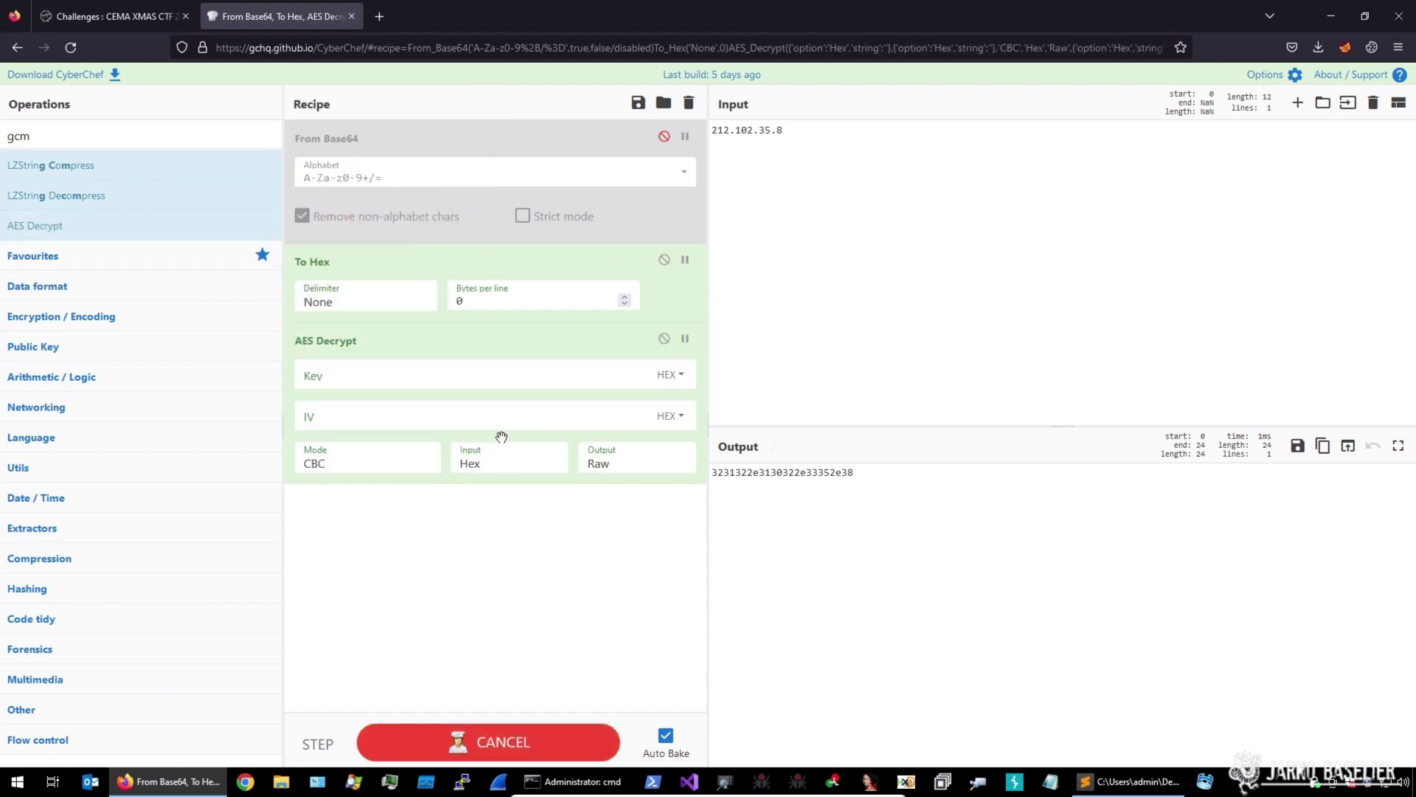
{"action": "left_click", "coordinate": [664, 259]}
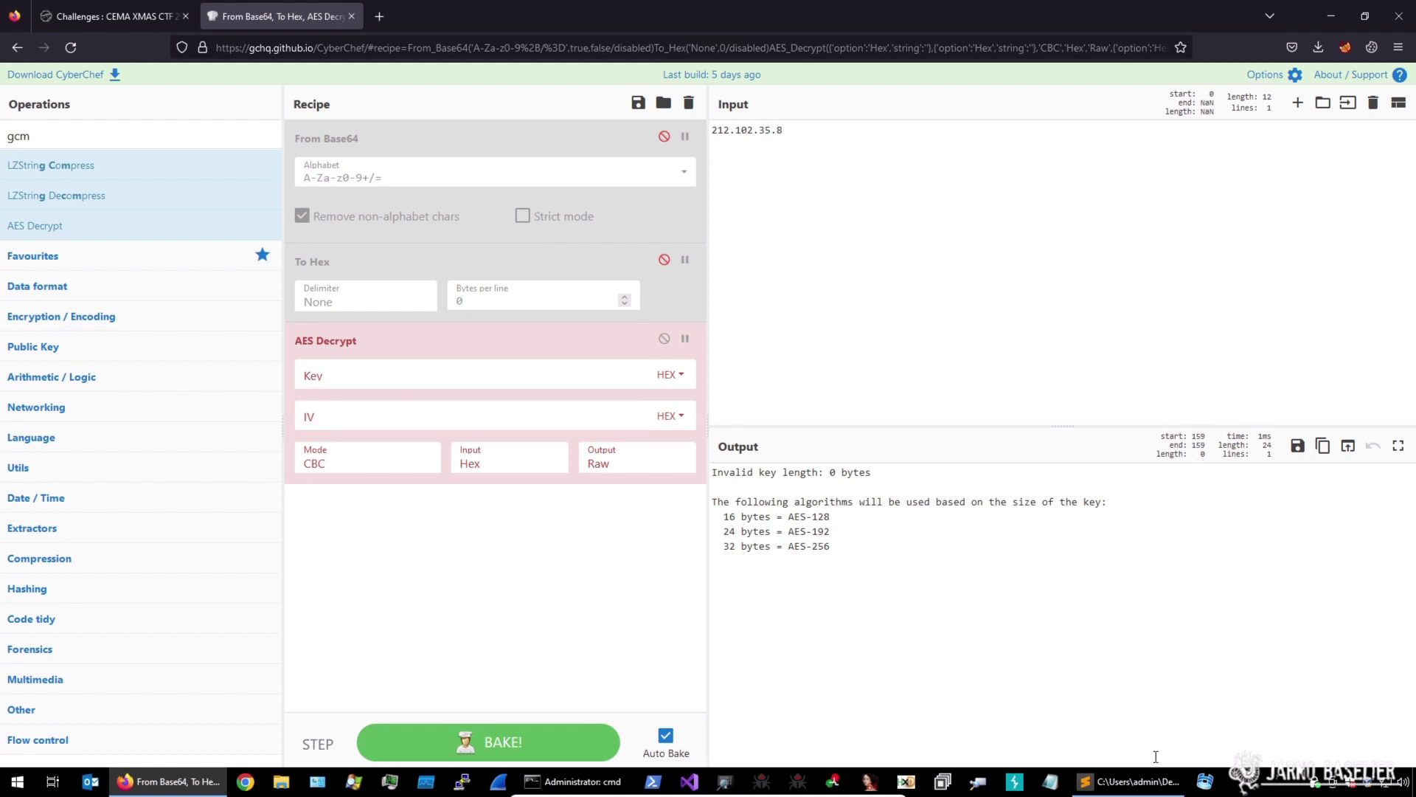
Replace the input 212.102.35.8 with the Data hex from line 8
{"action": "key", "text": "alt+Tab"}
{"action": "left_click_drag", "start_coordinate": [782, 220], "coordinate": [42, 215]}
{"action": "key", "text": "ctrl+c"}
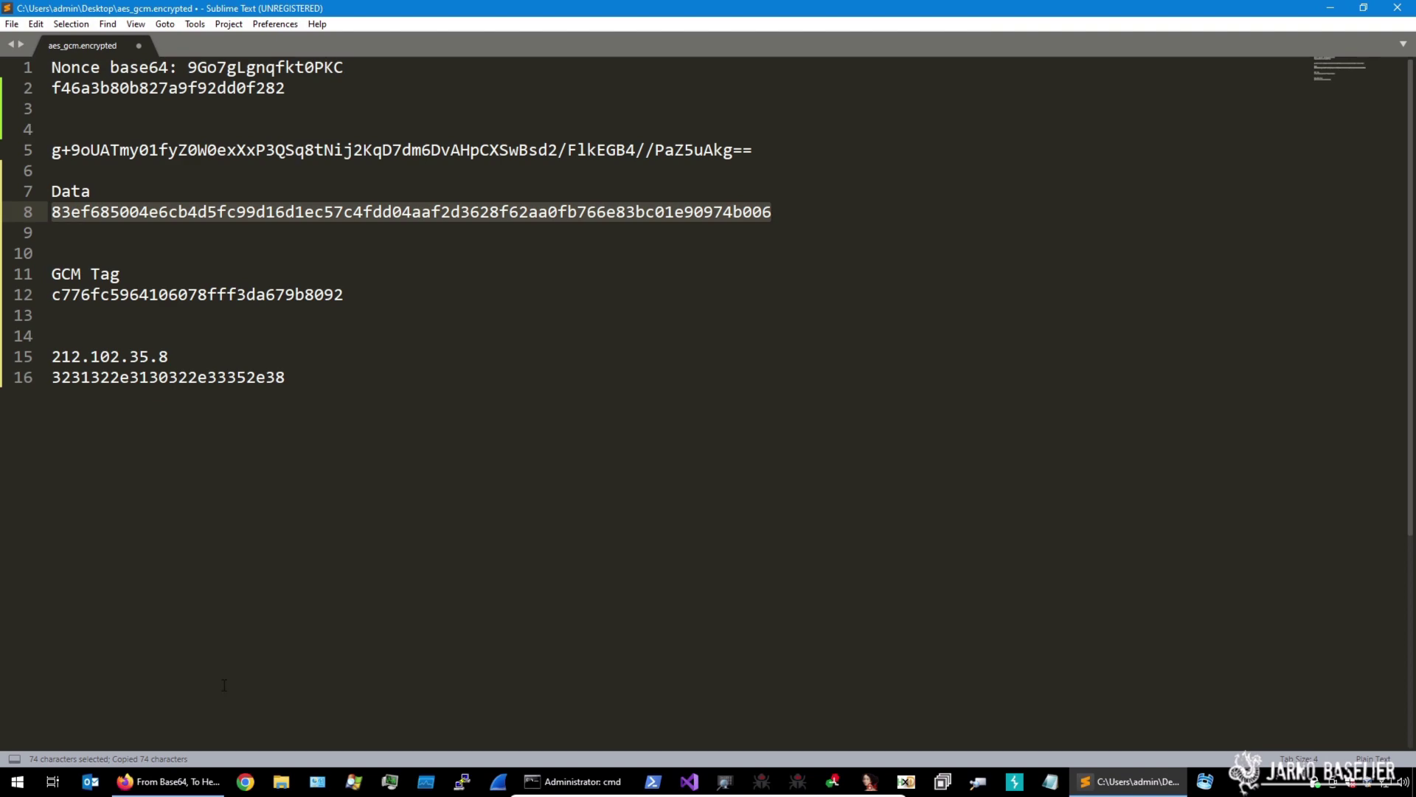
{"action": "left_click", "coordinate": [166, 781]}
{"action": "key", "text": "ctrl+a"}
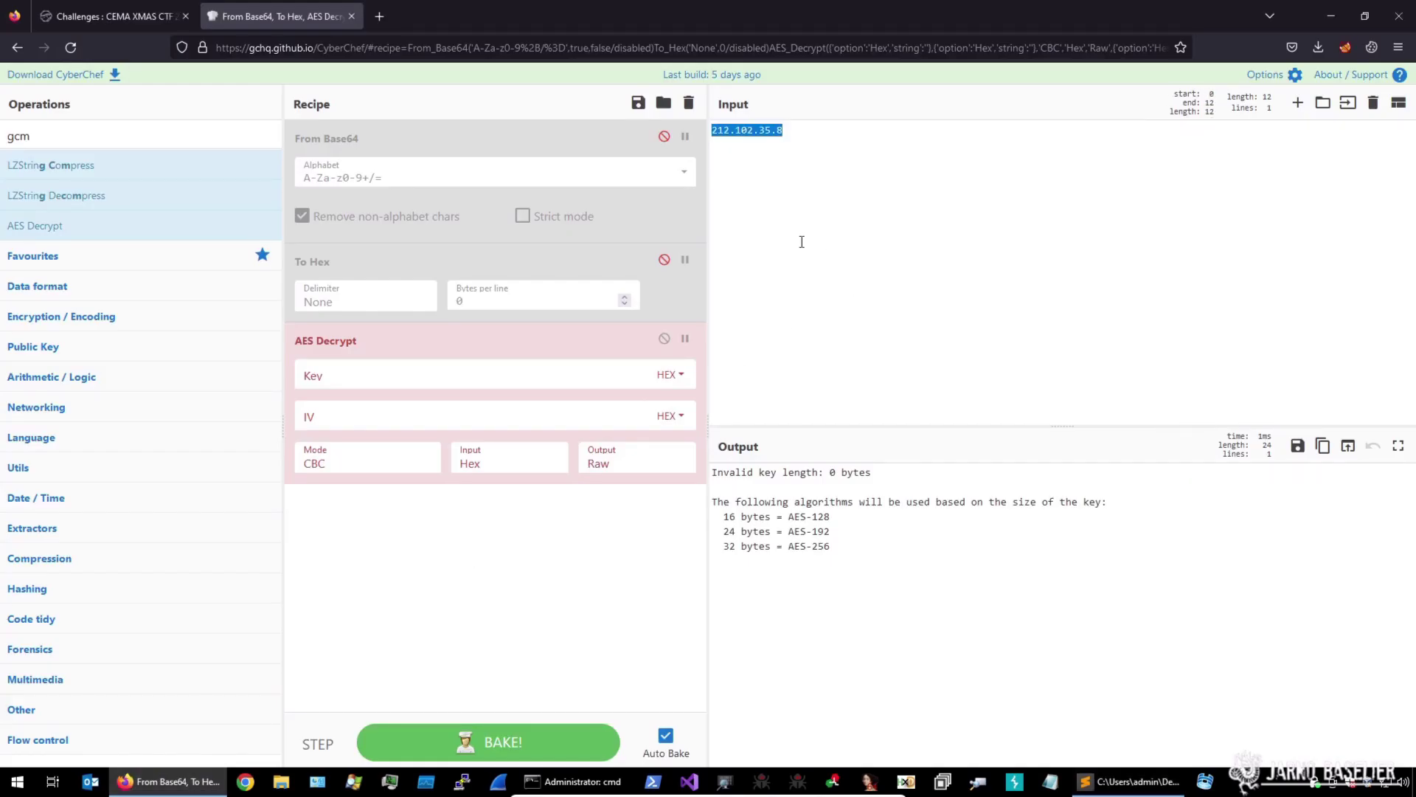
{"action": "key", "text": "ctrl+v"}
{"action": "key", "text": "ctrl+f"}
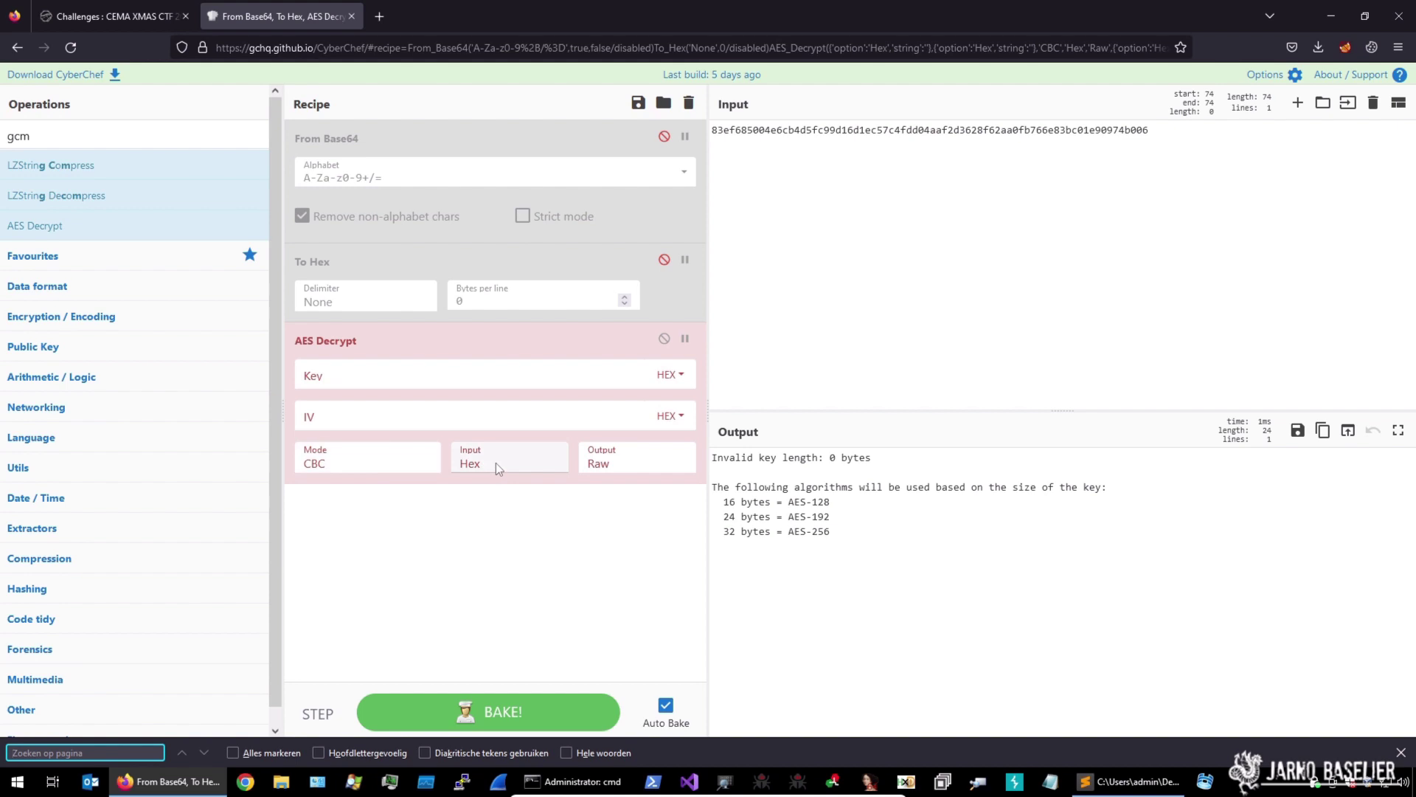
Copy the hex nonce from line 2 of the challenge file
{"action": "left_click", "coordinate": [1116, 784]}
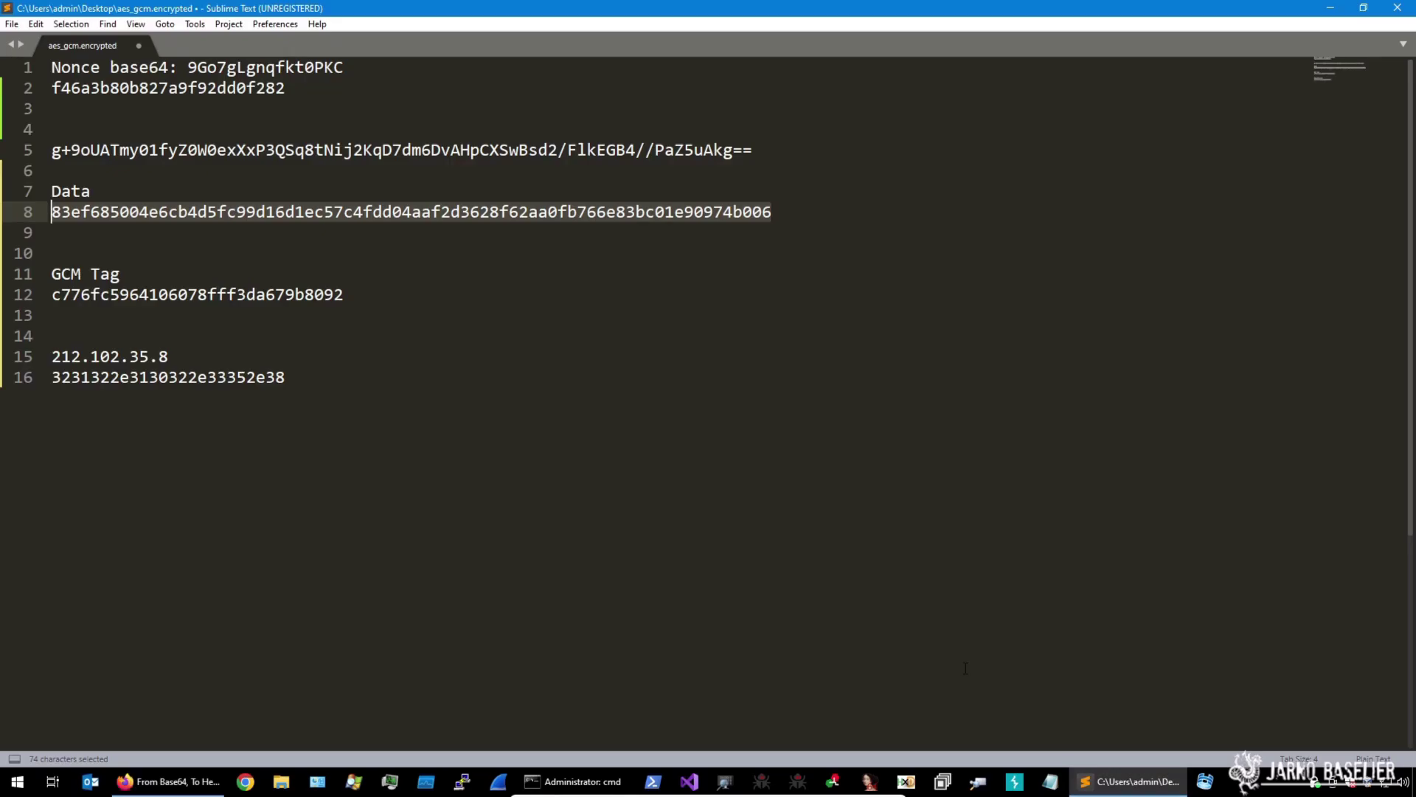
{"action": "left_click_drag", "start_coordinate": [286, 88], "coordinate": [50, 88]}
{"action": "key", "text": "ctrl+c"}
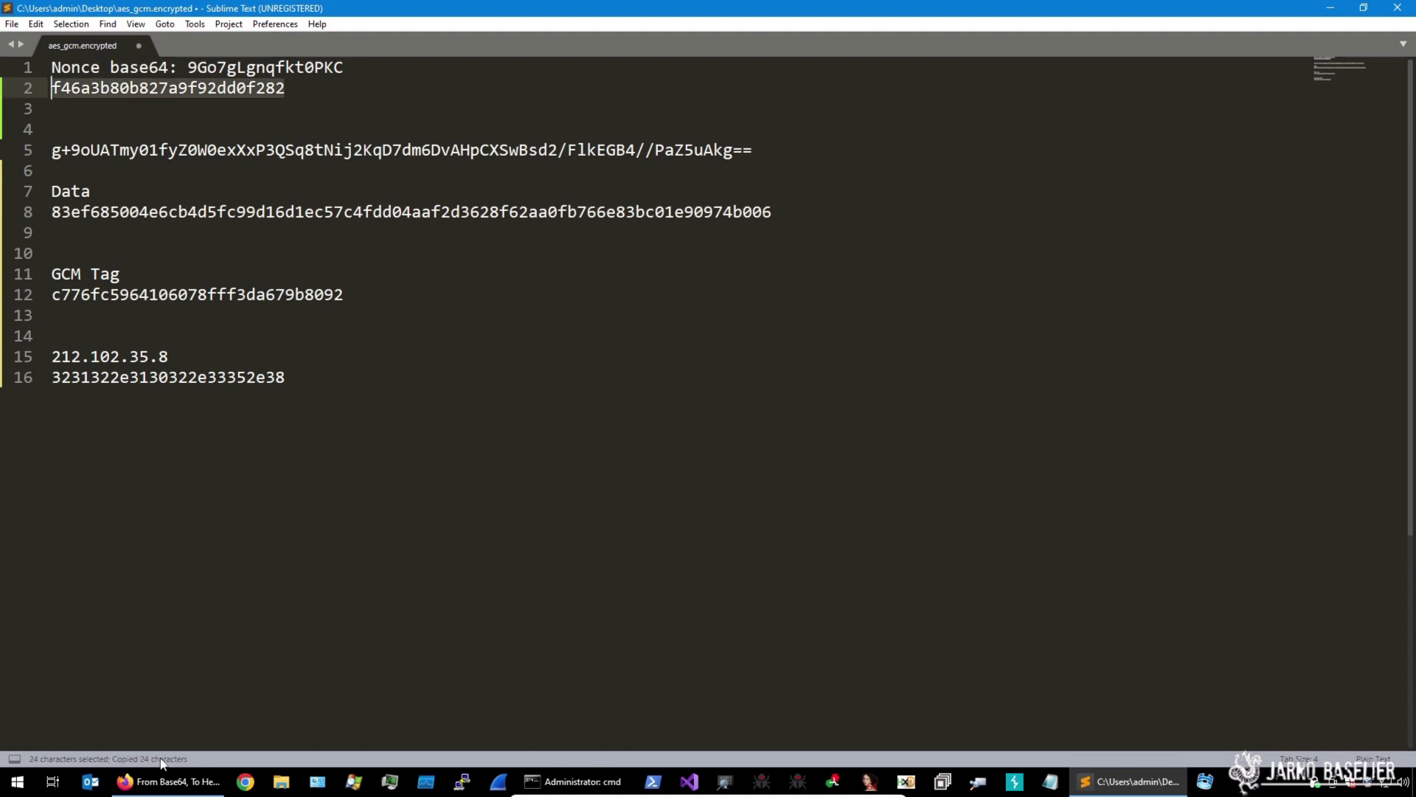
{"action": "left_click", "coordinate": [166, 781]}
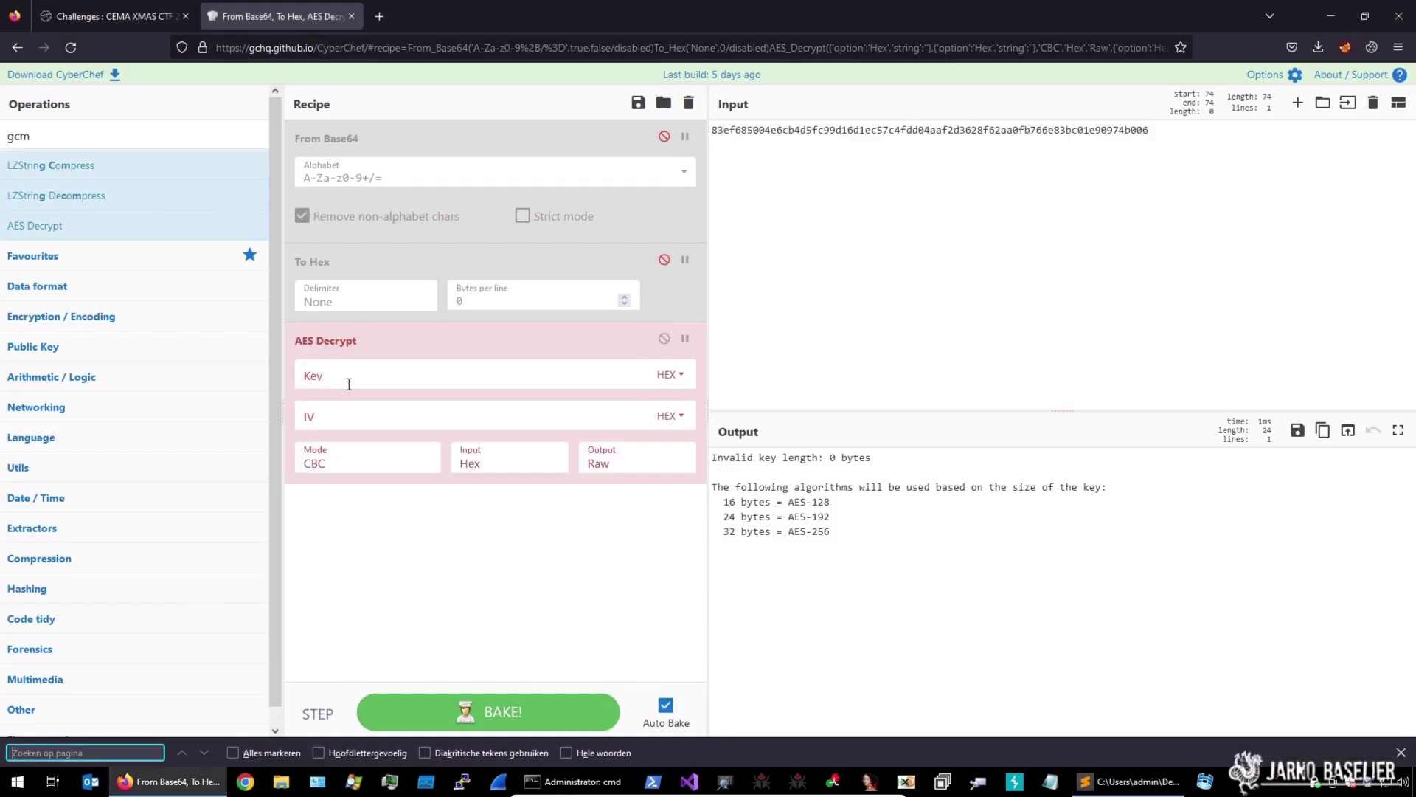
Paste the hex nonce as the IV, set Mode to GCM and keep the output Raw
{"action": "left_click", "coordinate": [346, 418]}
{"action": "key", "text": "ctrl+v"}
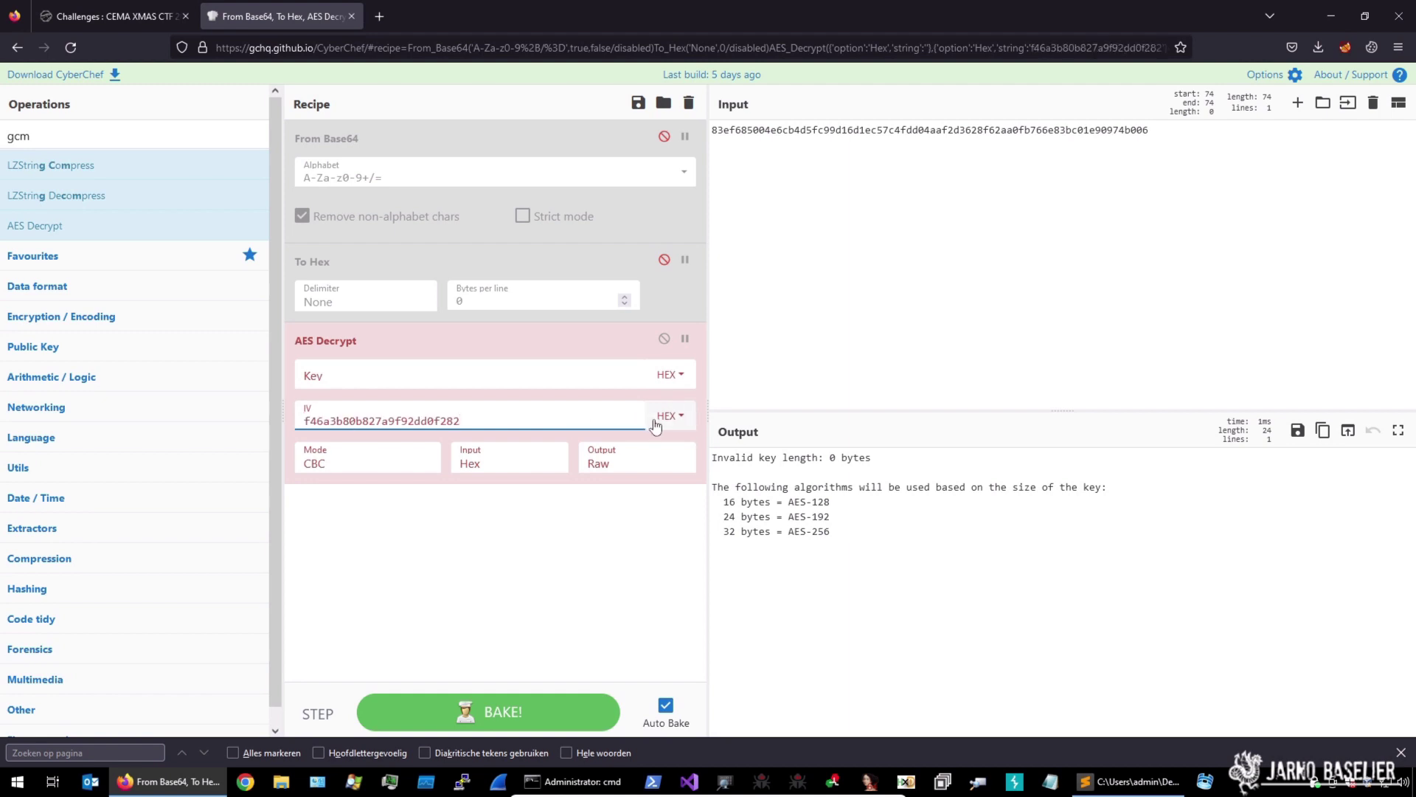
{"action": "left_click", "coordinate": [389, 457]}
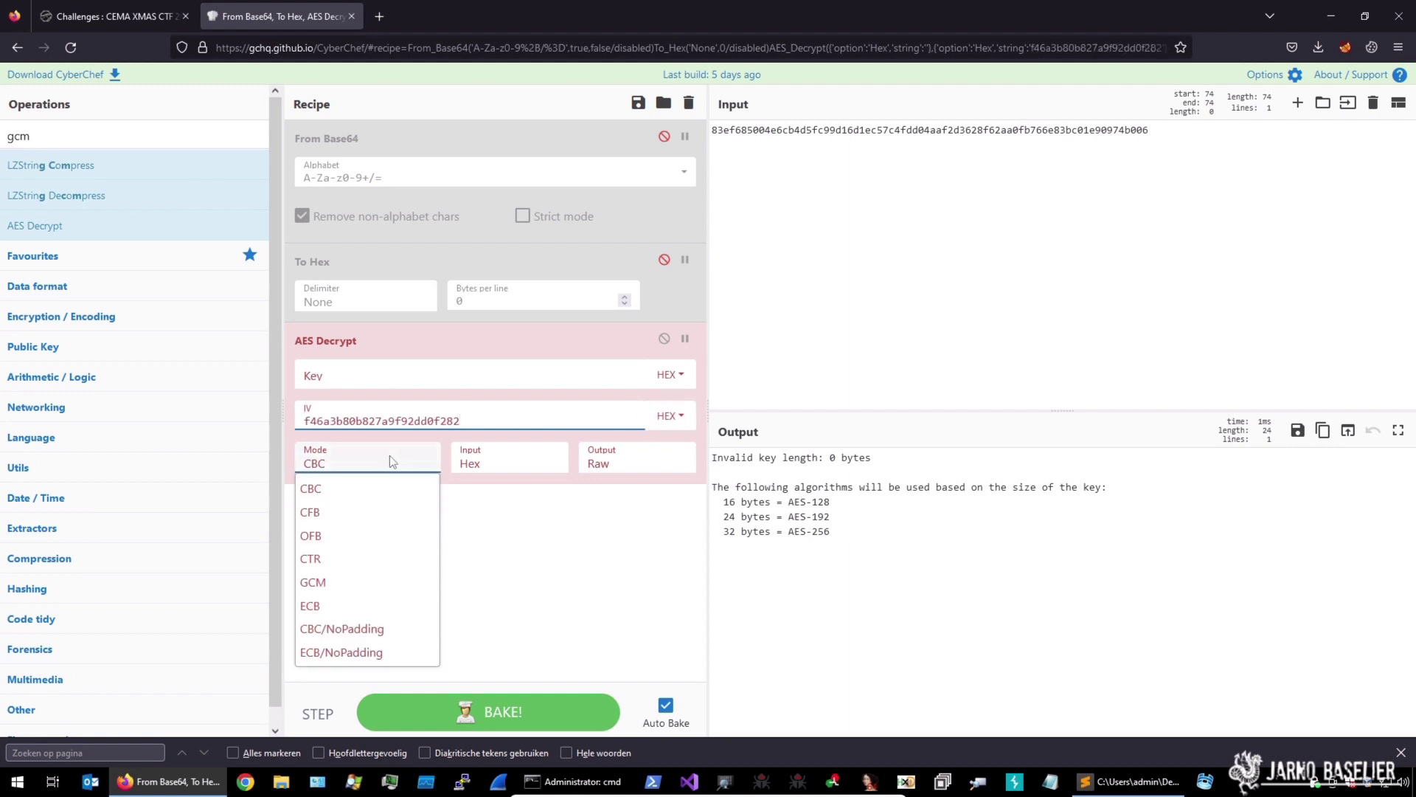
{"action": "left_click", "coordinate": [331, 579]}
{"action": "left_click", "coordinate": [631, 456]}
{"action": "left_click", "coordinate": [607, 488]}
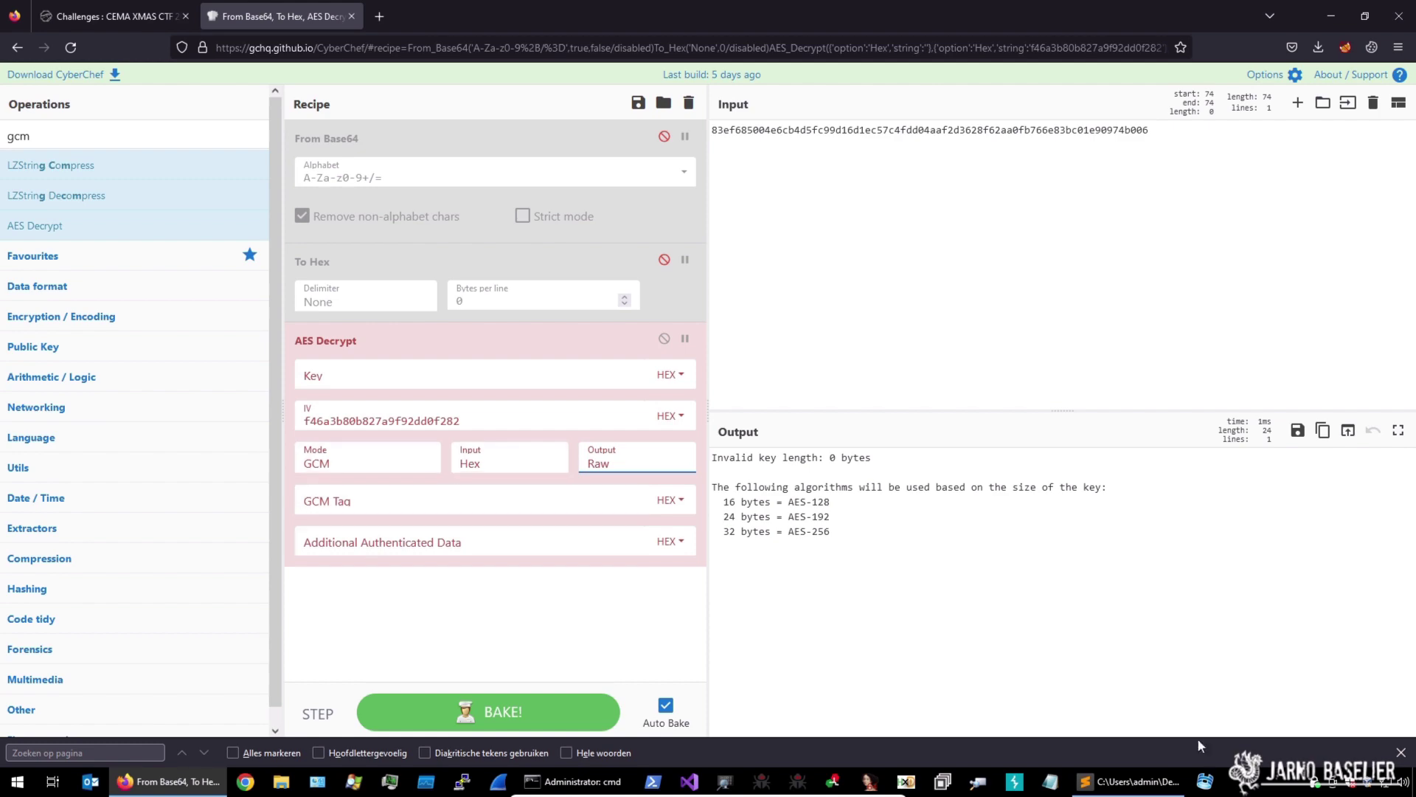
Copy the GCM tag hex from line 12 into the GCM Tag field
{"action": "left_click", "coordinate": [1130, 782]}
{"action": "left_click_drag", "start_coordinate": [342, 295], "coordinate": [52, 295]}
{"action": "key", "text": "ctrl+c"}
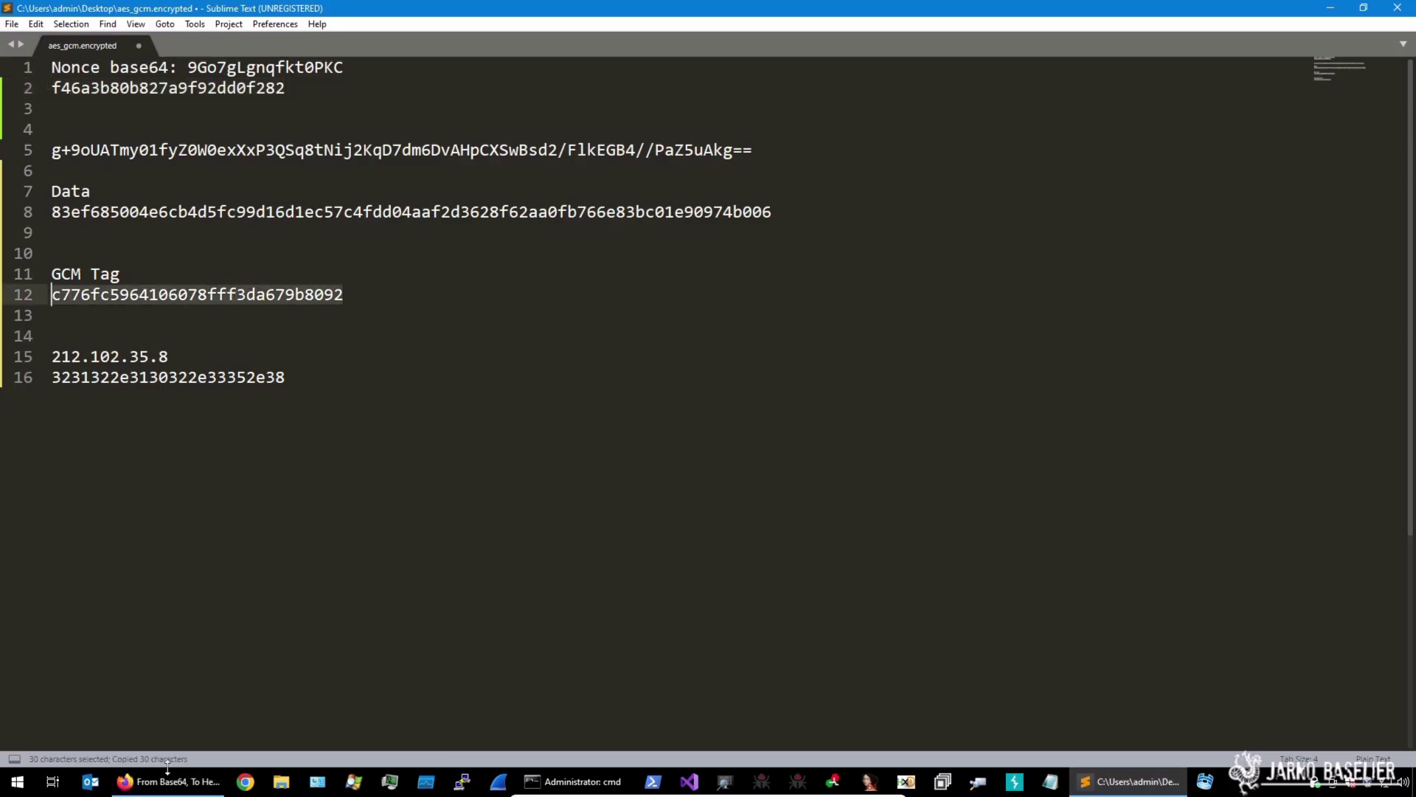
{"action": "left_click", "coordinate": [168, 781]}
{"action": "left_click", "coordinate": [340, 501]}
{"action": "key", "text": "ctrl+v"}
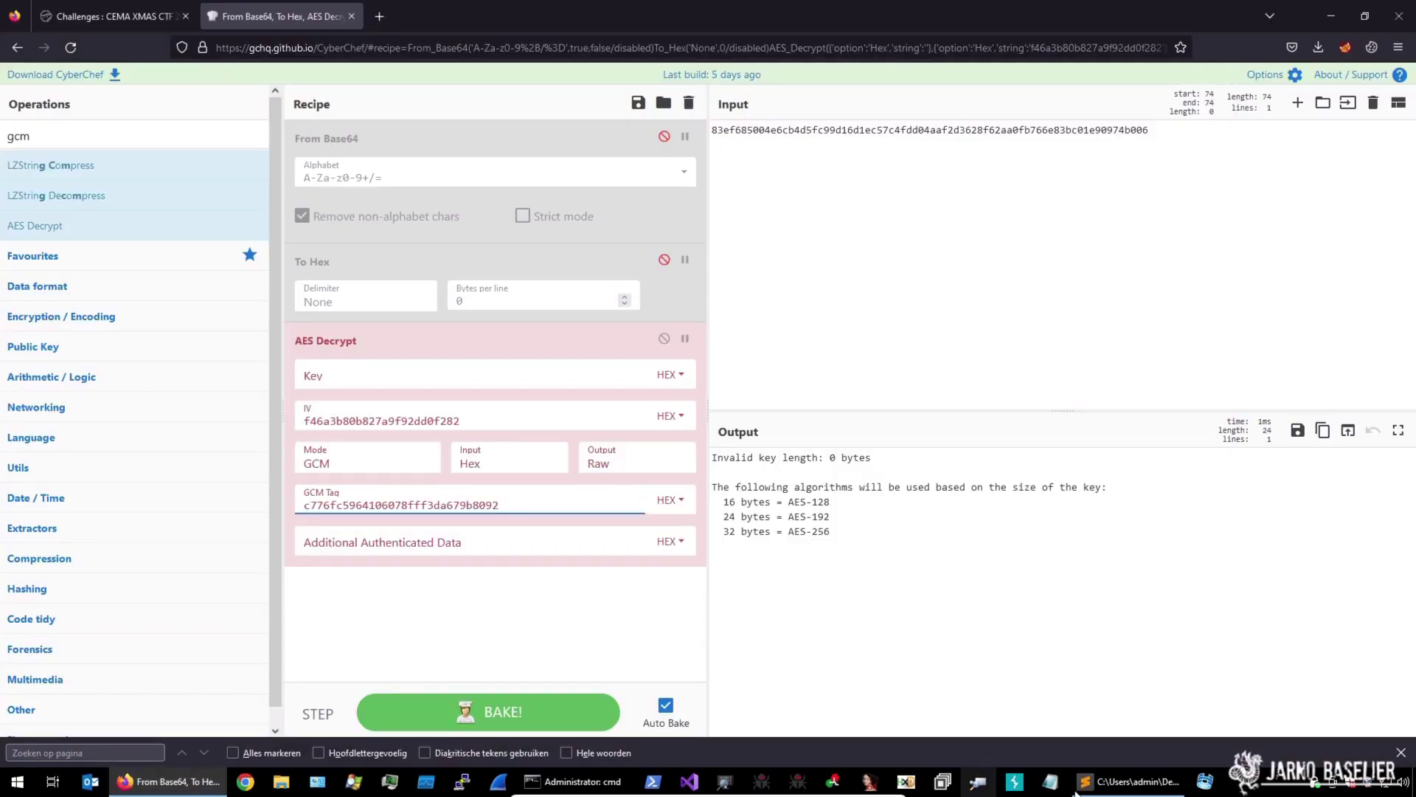
{"action": "left_click", "coordinate": [1129, 782]}
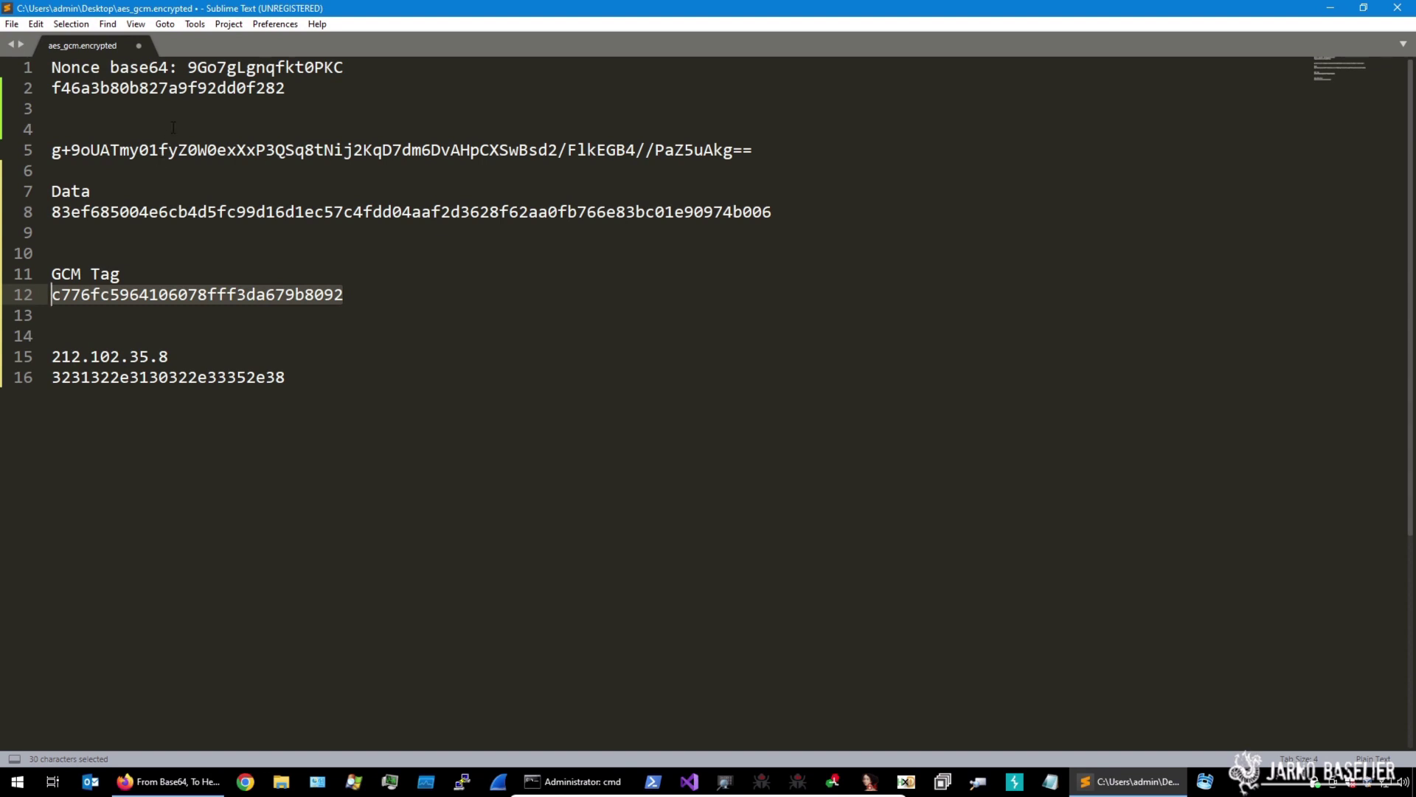
{"action": "left_click_drag", "start_coordinate": [293, 383], "coordinate": [20, 383]}
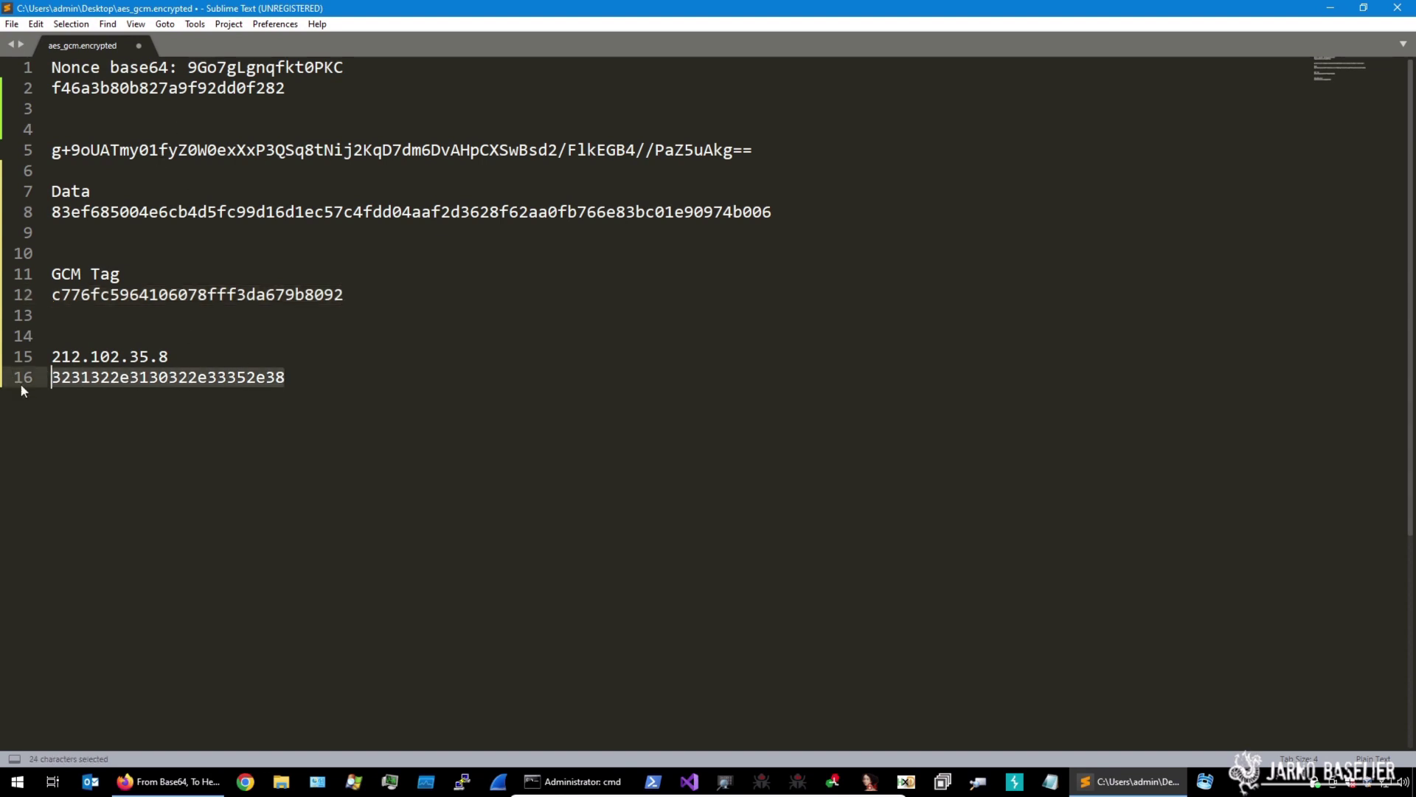
{"action": "left_click", "coordinate": [167, 781]}
{"action": "left_click", "coordinate": [351, 374]}
{"action": "key", "text": "ctrl+v"}
{"action": "left_click", "coordinate": [878, 515]}
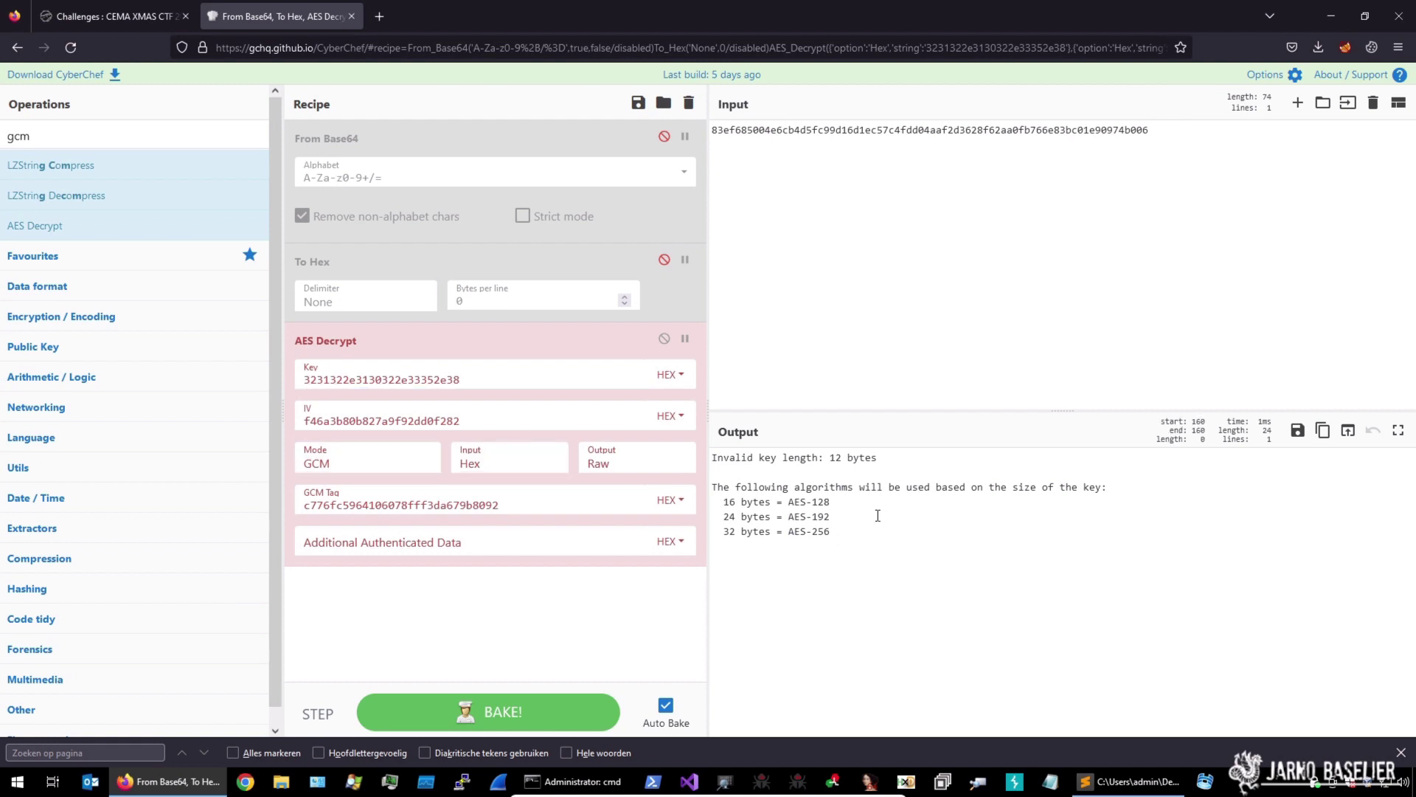
Highlight the 'Invalid key length: 12 bytes' error, then minimize Firefox to show the annotated file
{"action": "left_click_drag", "start_coordinate": [891, 459], "coordinate": [711, 458]}
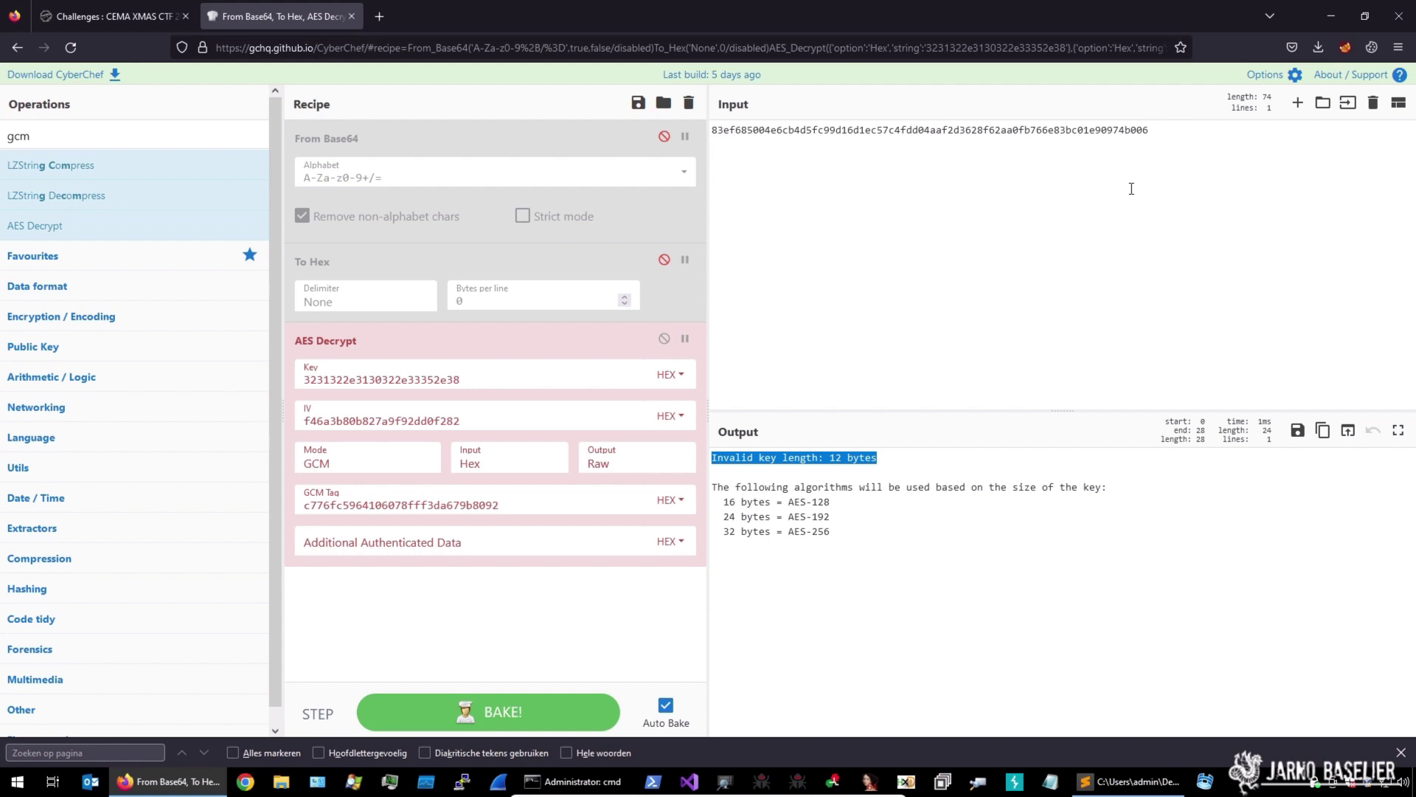
{"action": "left_click", "coordinate": [1328, 17]}
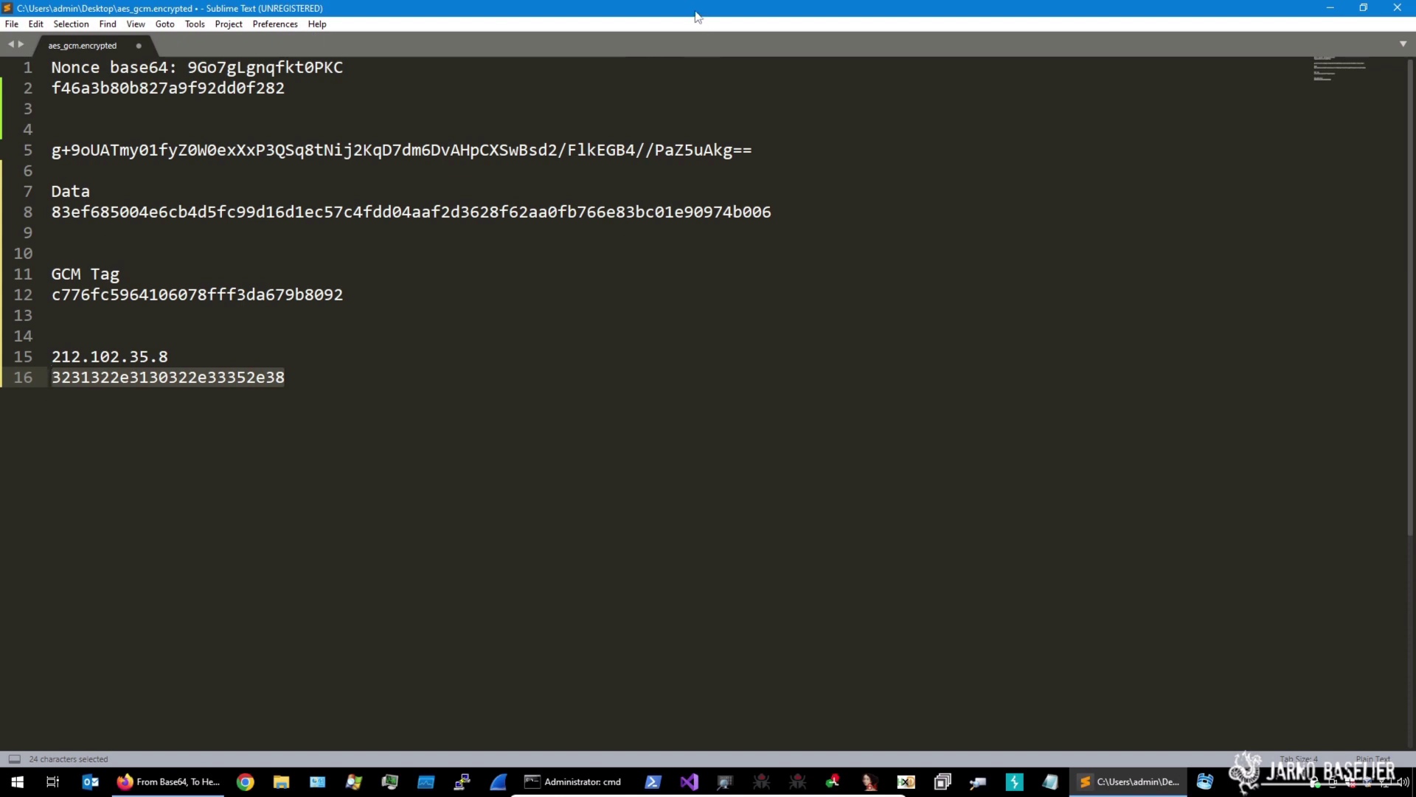
Open aes_gcm.encrypted from the desktop in Notepad++, decline the update, and highlight its 'Remember, sweet PKCS7!' hint
{"action": "left_click_drag", "start_coordinate": [697, 16], "coordinate": [797, 104]}
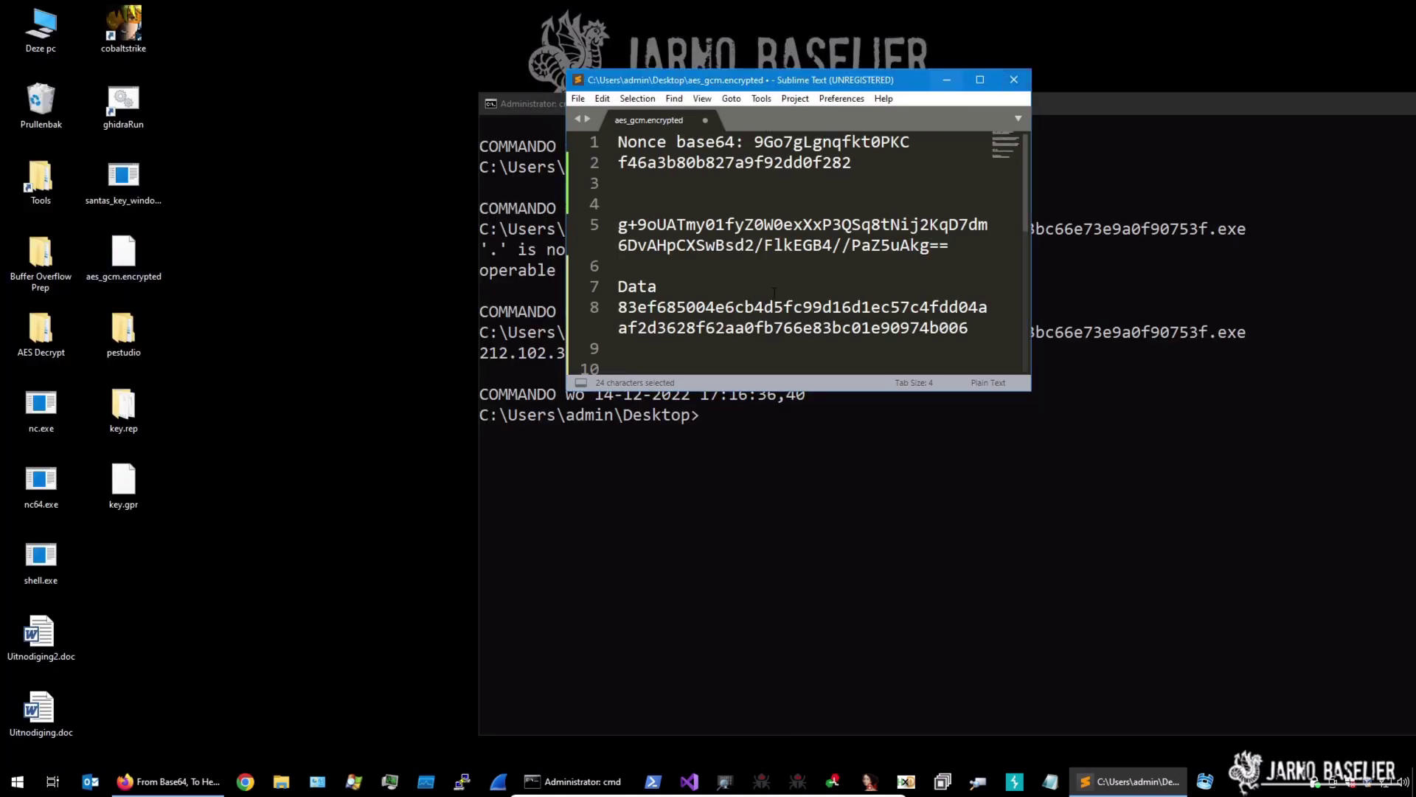
{"action": "right_click", "coordinate": [133, 253]}
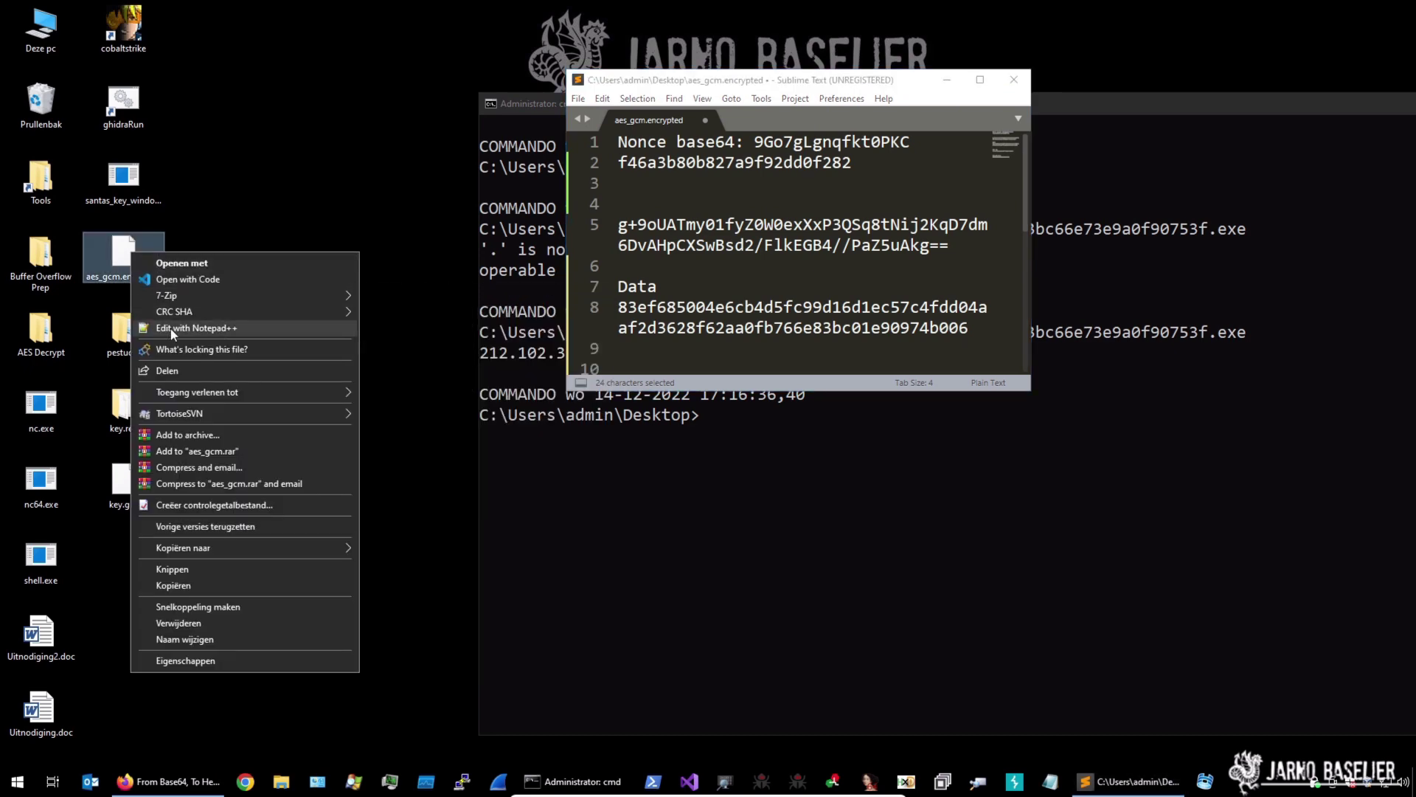
{"action": "left_click", "coordinate": [160, 328]}
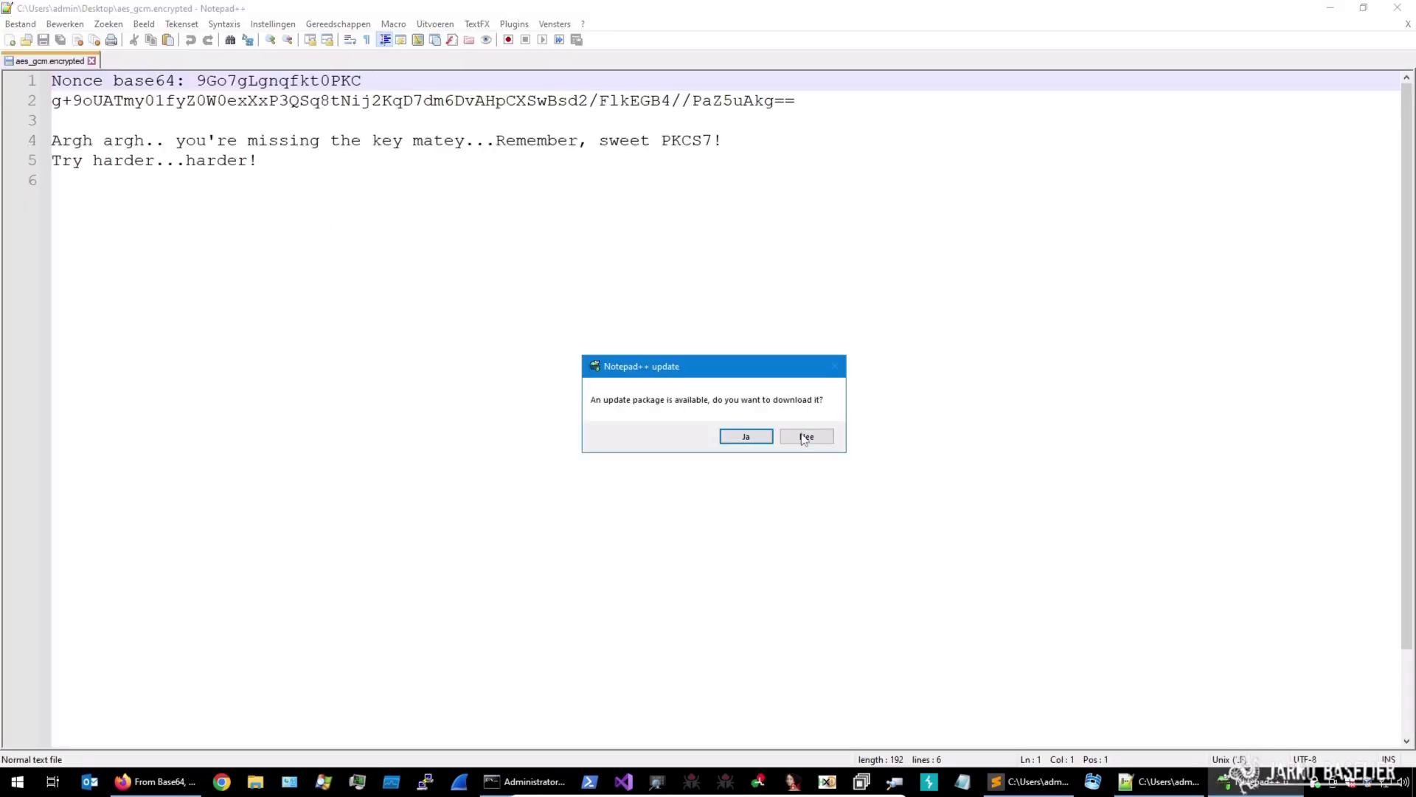
{"action": "left_click", "coordinate": [807, 436]}
{"action": "left_click_drag", "start_coordinate": [742, 140], "coordinate": [506, 144]}
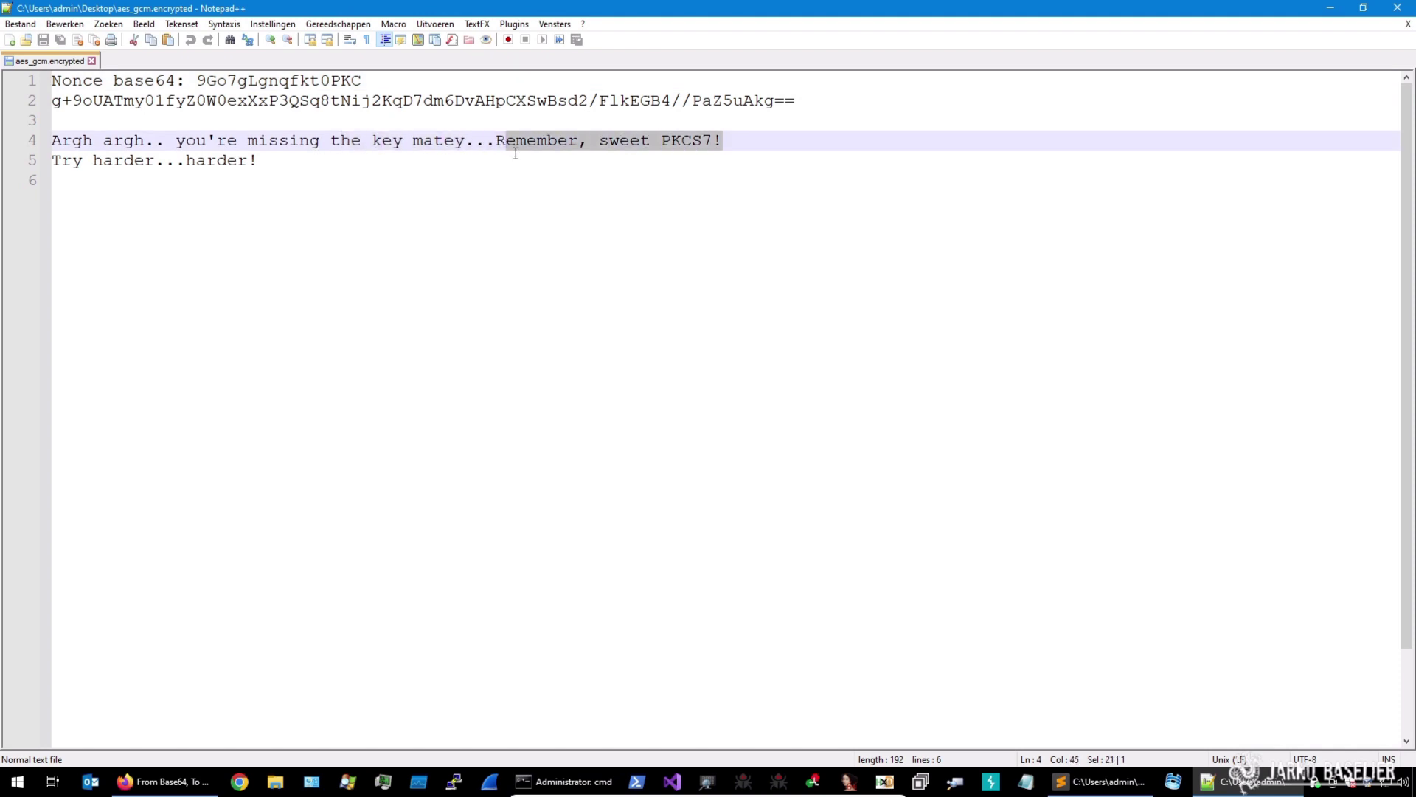
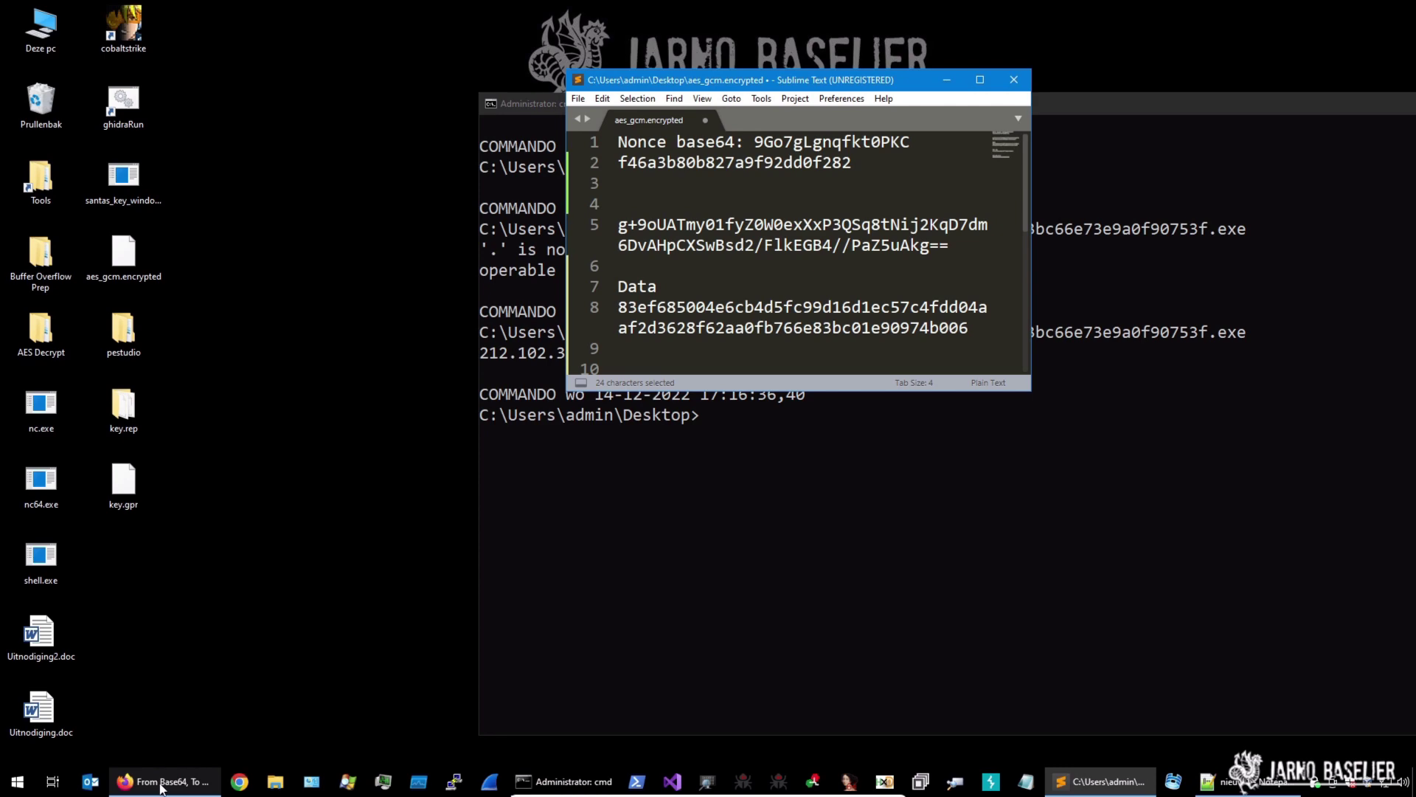
Bring CyberChef's GCM-mode AES Decrypt recipe to the front and open a blank new Firefox tab
{"action": "left_click", "coordinate": [166, 787]}
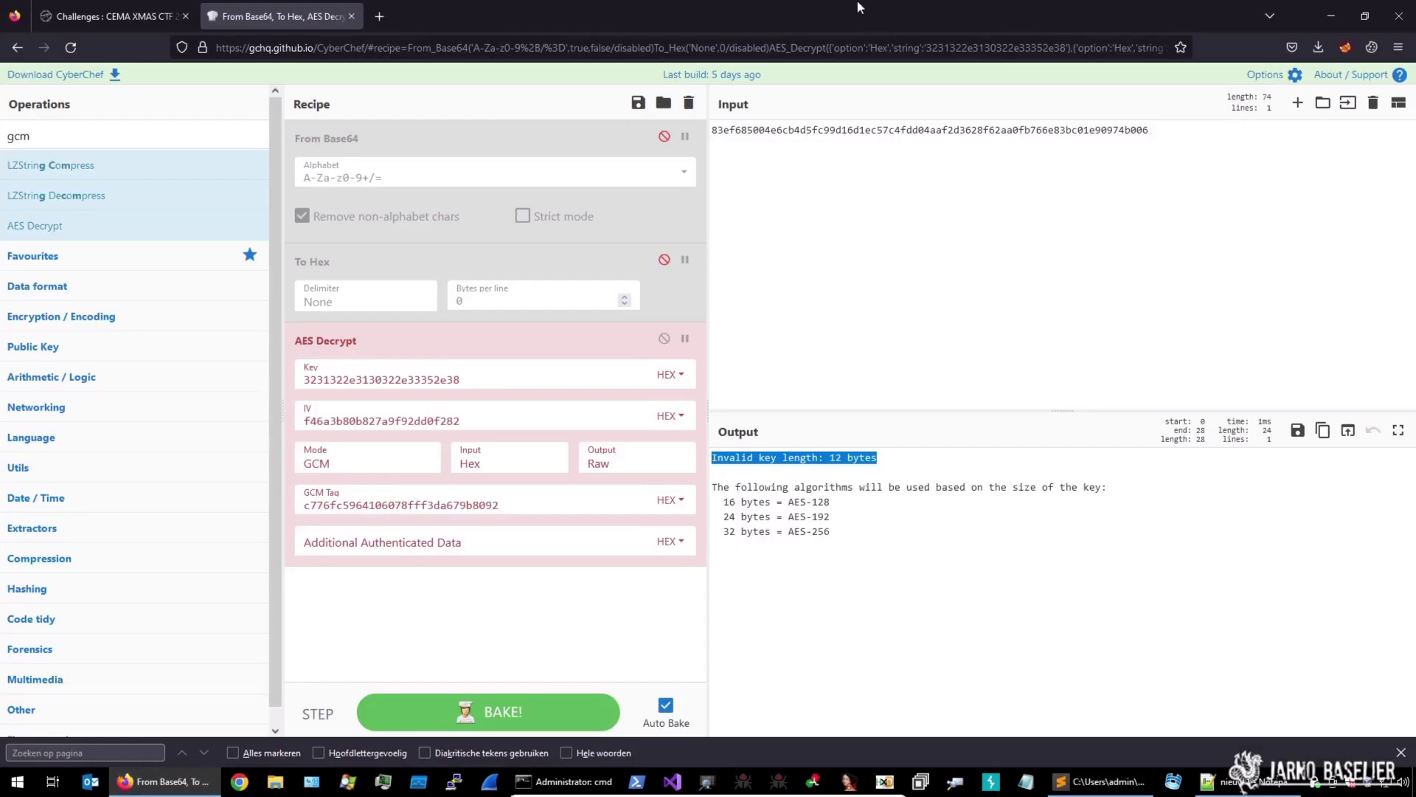
{"action": "left_click", "coordinate": [381, 16]}
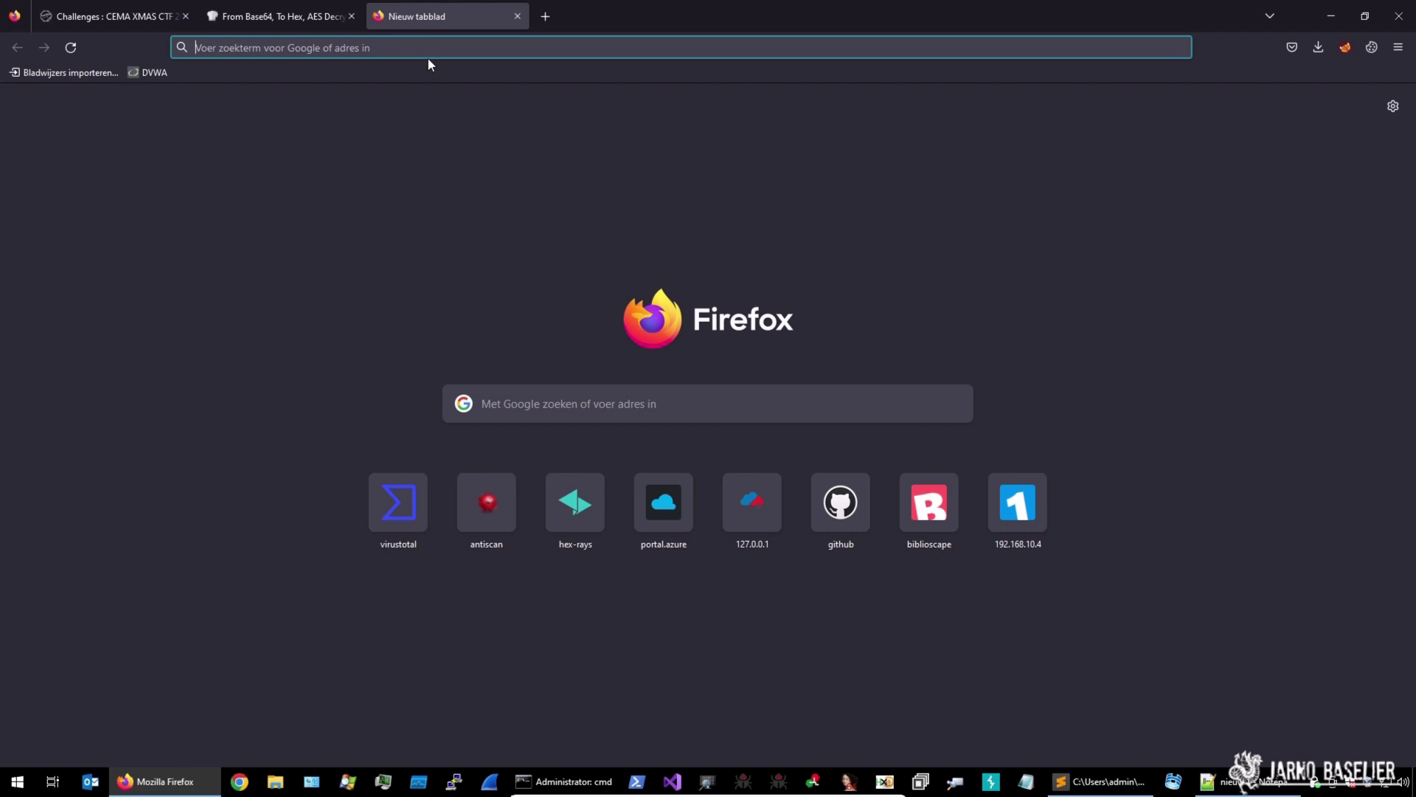
Jot the padding values 030303 and 04040404 in the new tab's address bar, then close that tab
{"action": "type", "text": "030303"}
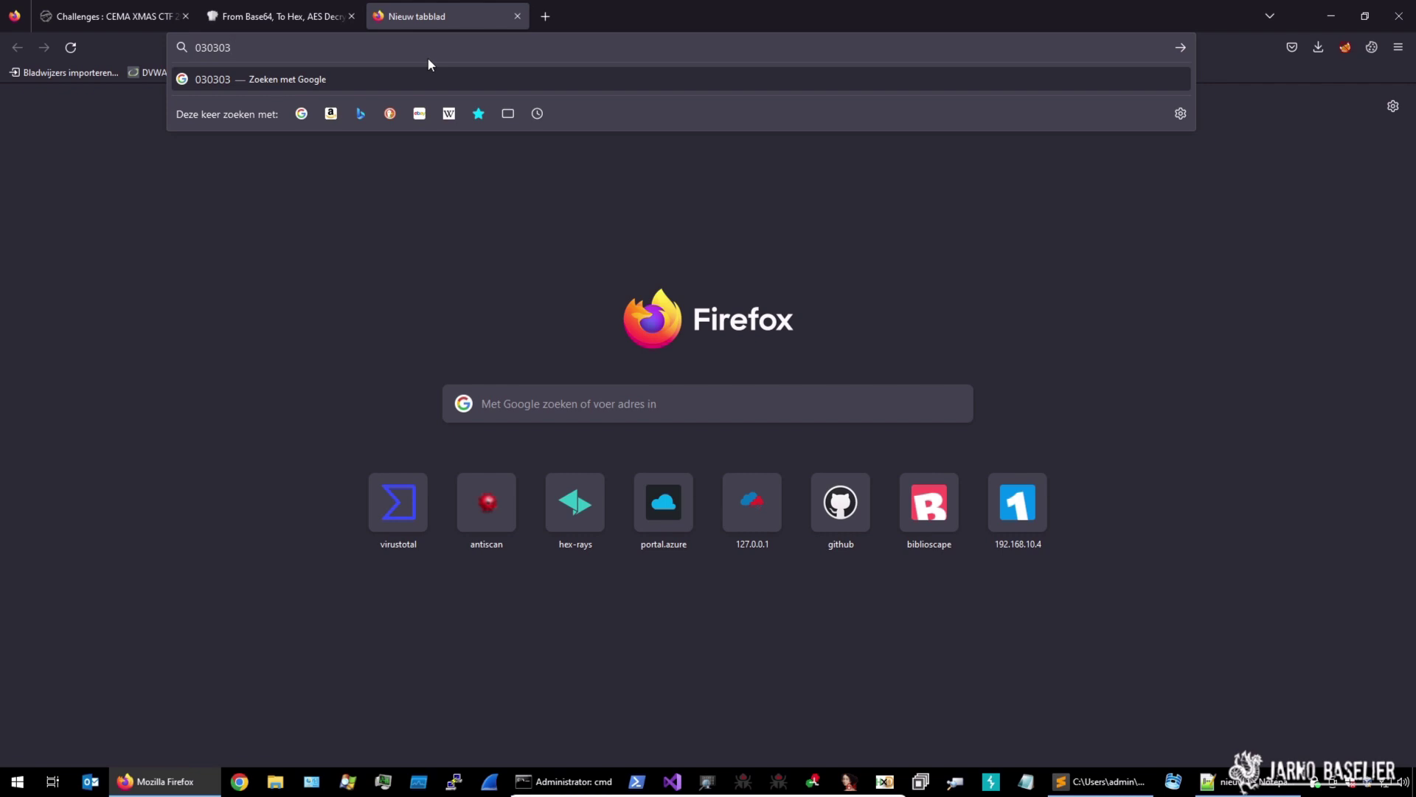
{"action": "key", "text": "BackSpace"}
{"action": "key", "text": "BackSpace"}
{"action": "key", "text": "BackSpace"}
{"action": "key", "text": "BackSpace"}
{"action": "key", "text": "BackSpace"}
{"action": "key", "text": "BackSpace"}
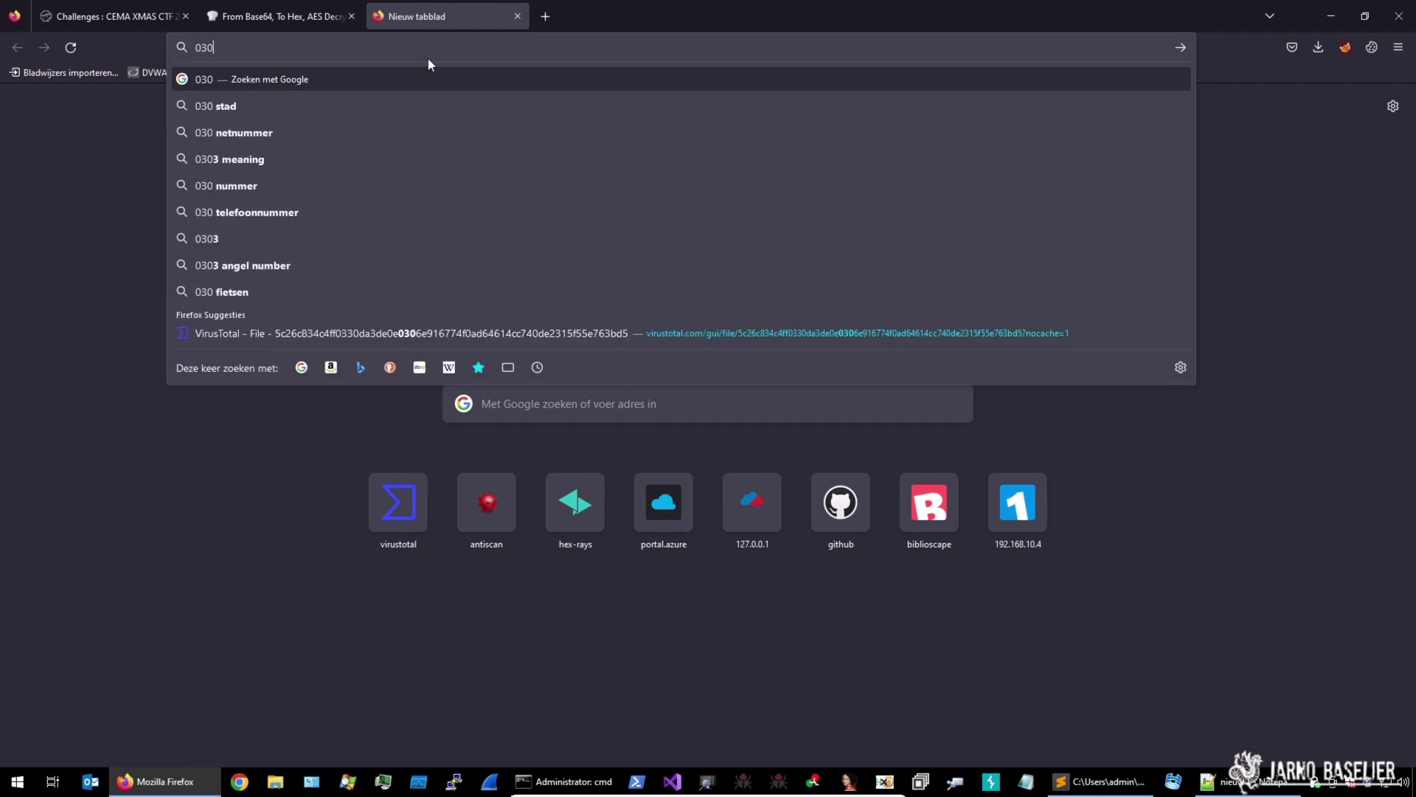
{"action": "type", "text": "04040404"}
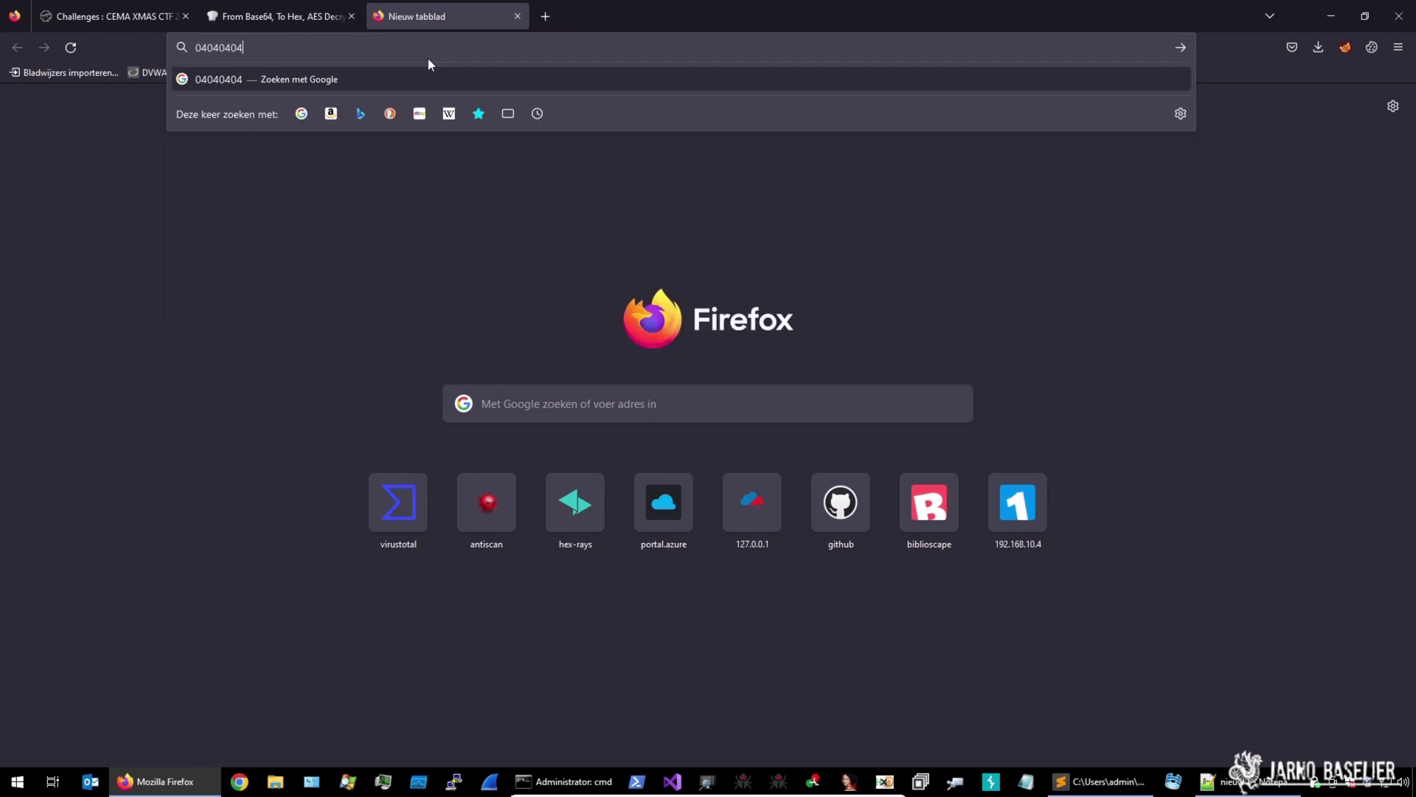
{"action": "left_click", "coordinate": [442, 253]}
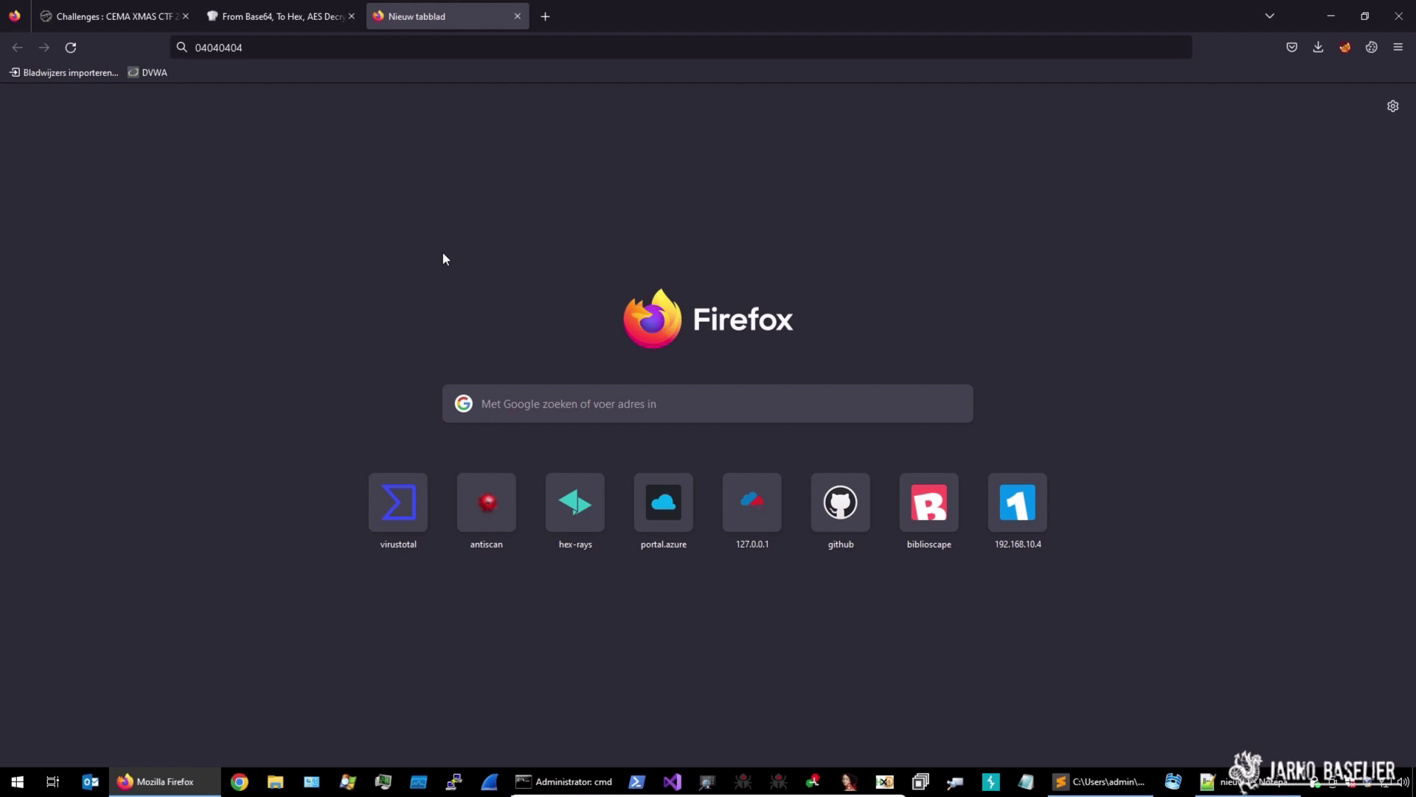
{"action": "left_click", "coordinate": [517, 17]}
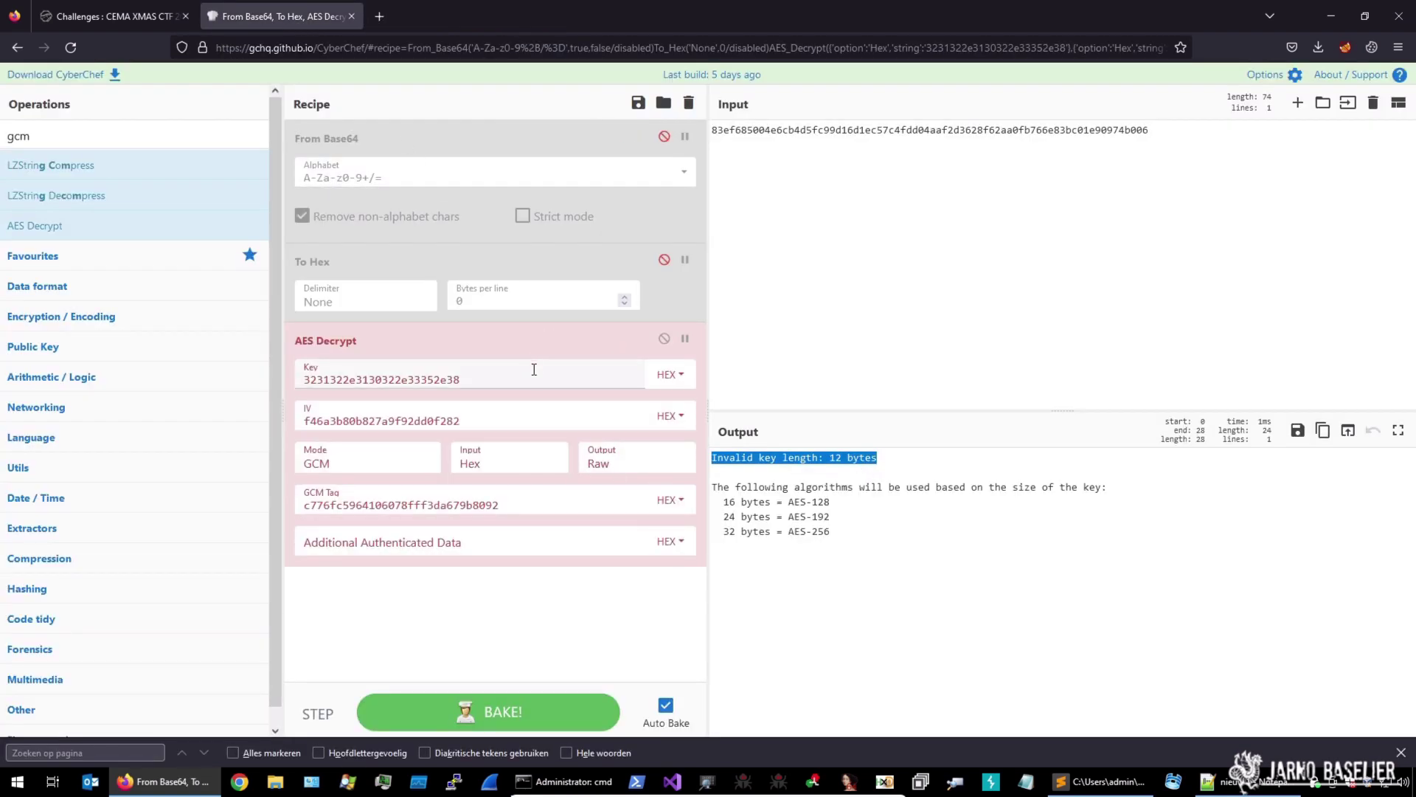
Append 04040404 to the AES Decrypt key, padding it to 16 bytes
{"action": "left_click", "coordinate": [567, 379]}
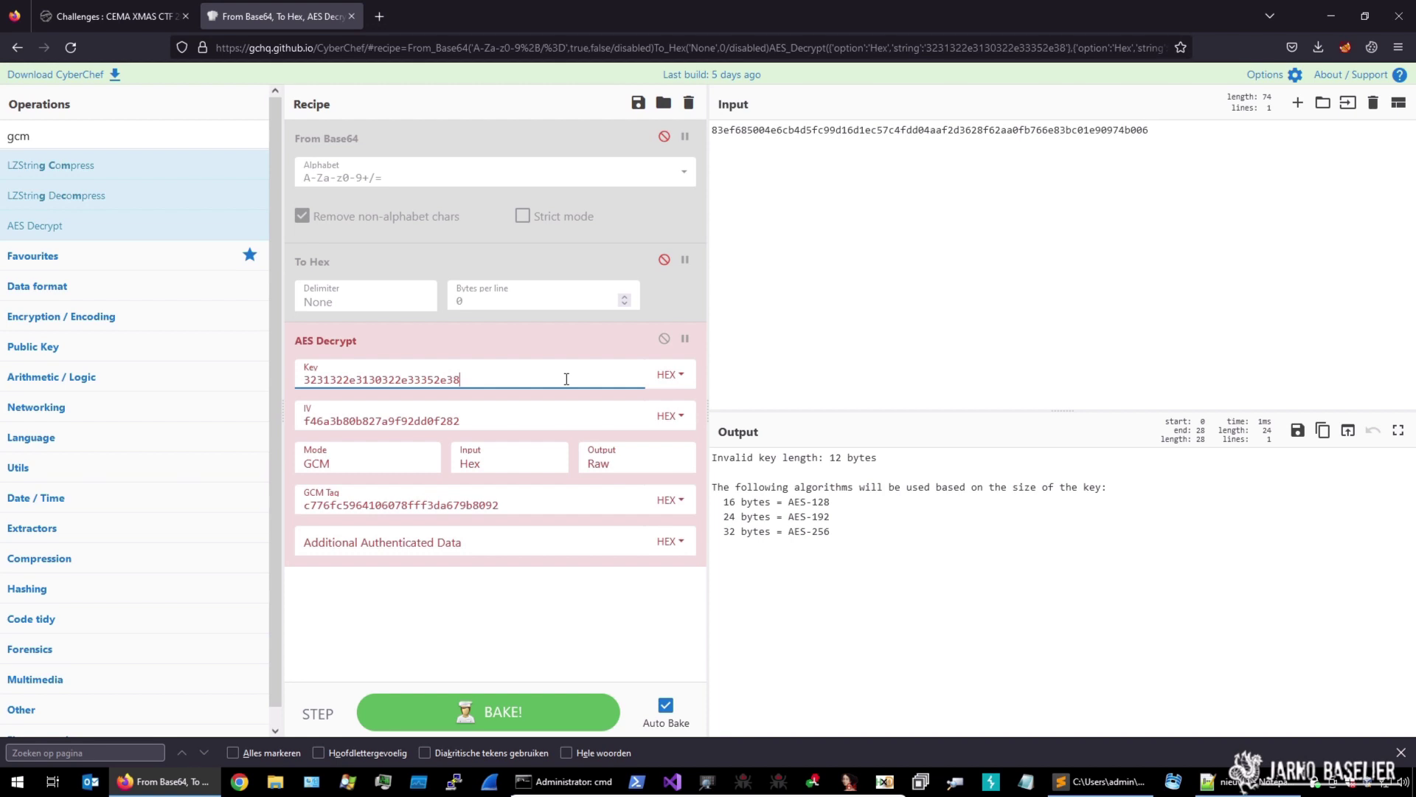
{"action": "type", "text": "04040404"}
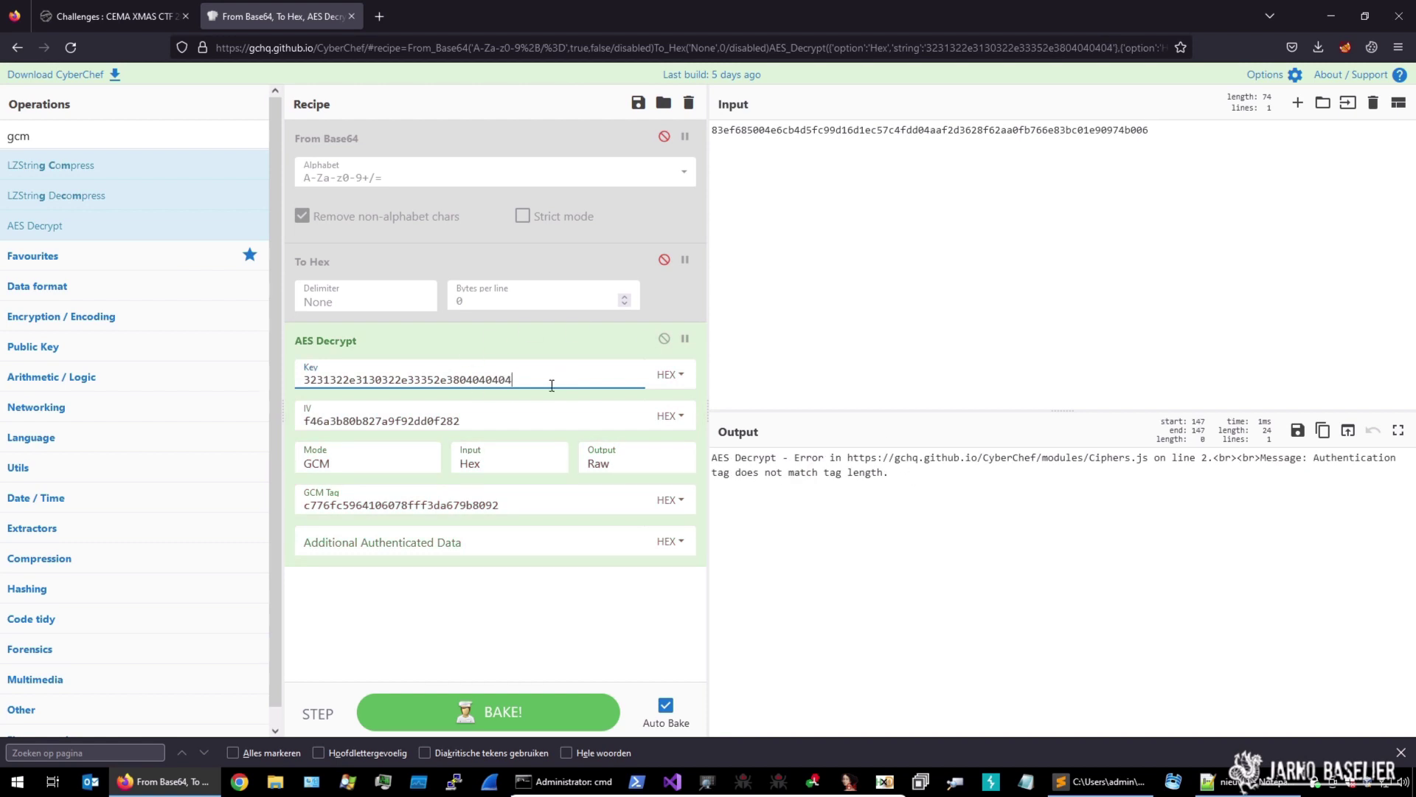
{"action": "key", "text": "ctrl+a"}
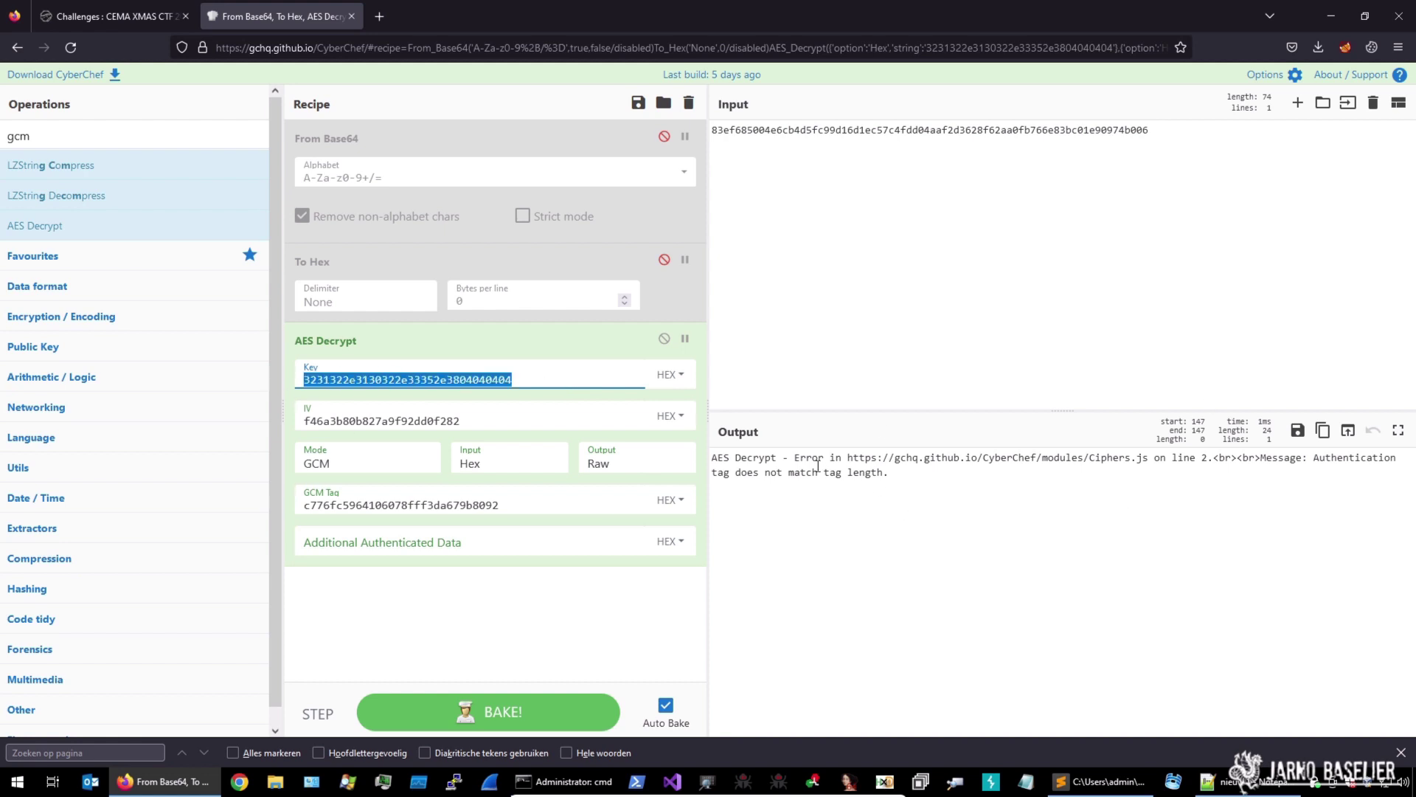
{"action": "left_click_drag", "start_coordinate": [713, 458], "coordinate": [928, 474]}
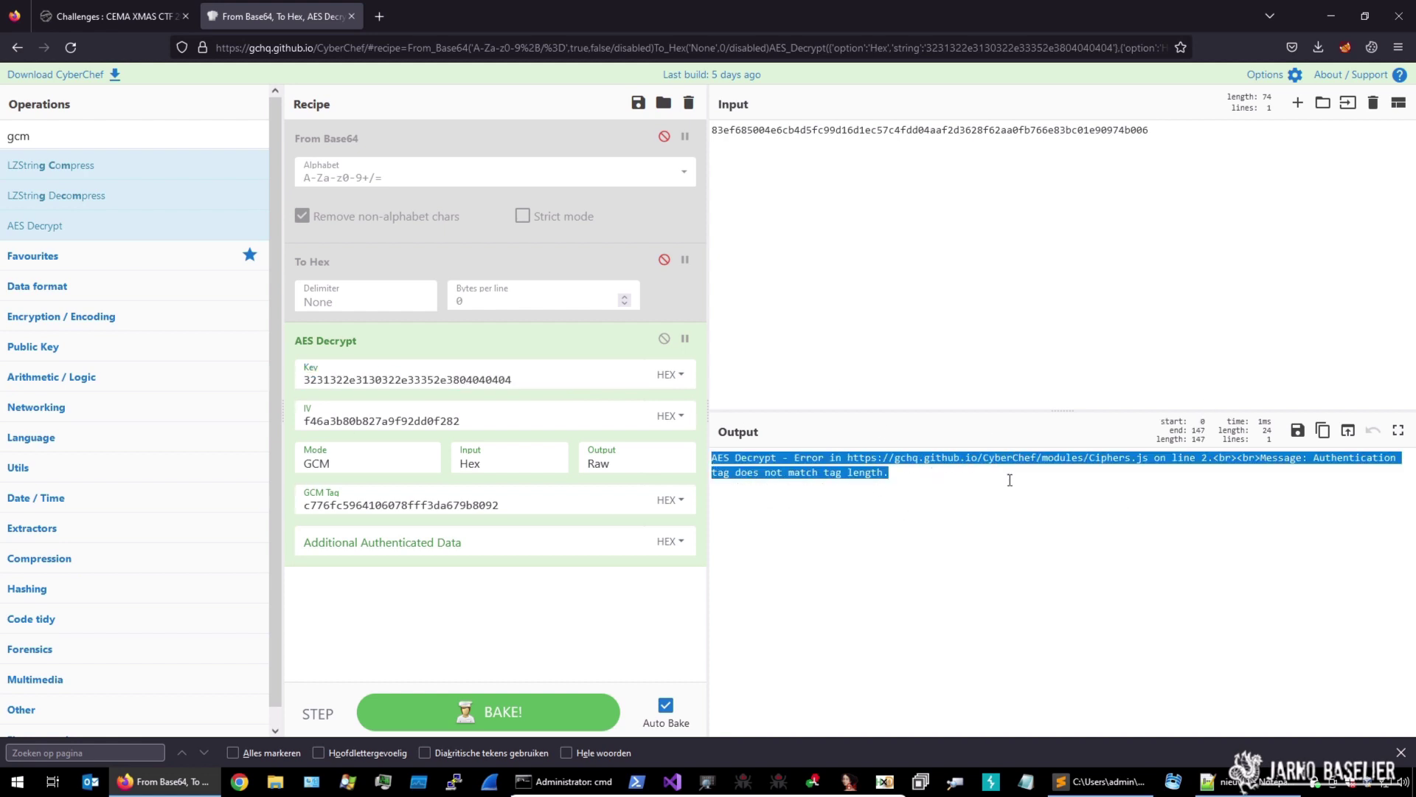
Inspect the IV, switch the output to Hex and back to Raw, and start editing the GCM Tag
{"action": "left_click", "coordinate": [455, 420]}
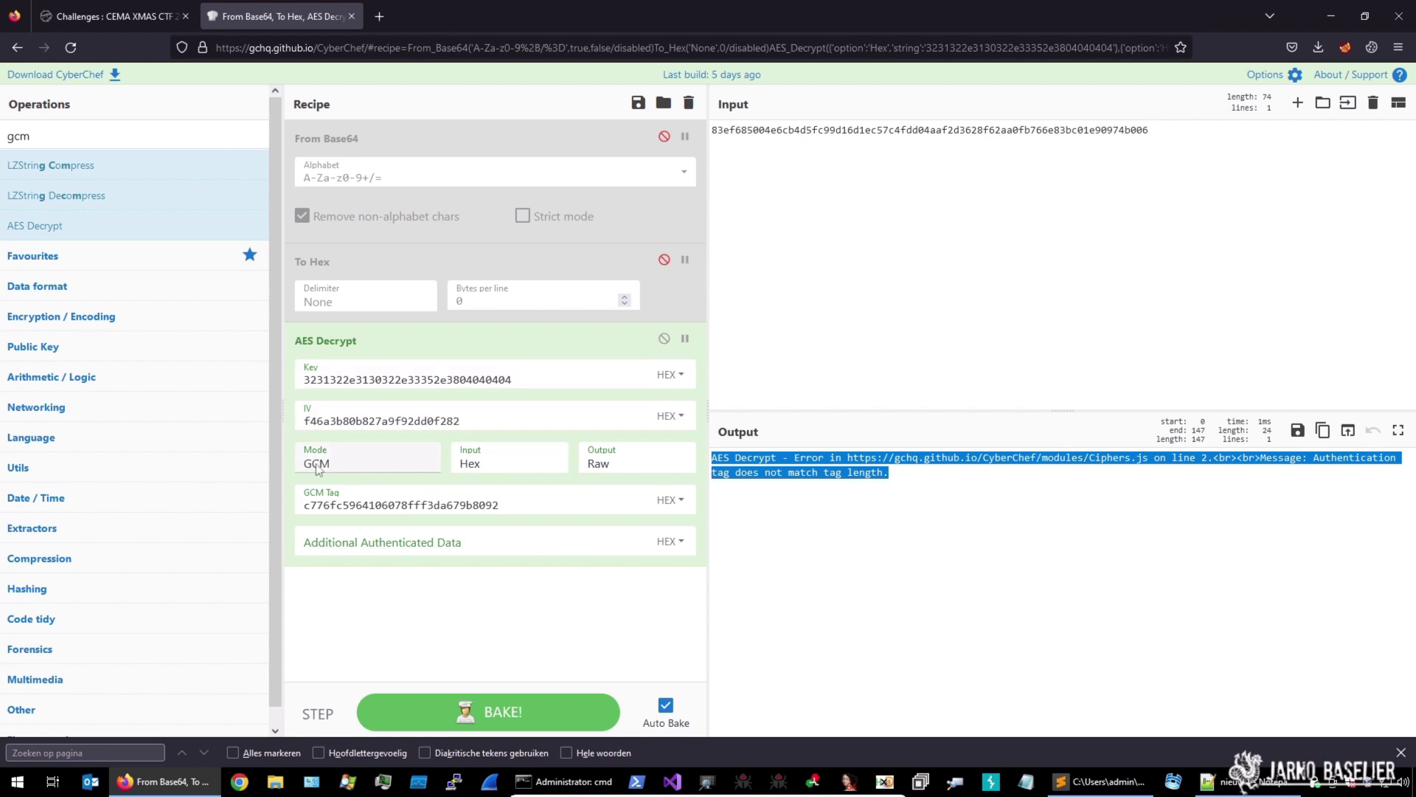
{"action": "left_click", "coordinate": [636, 462]}
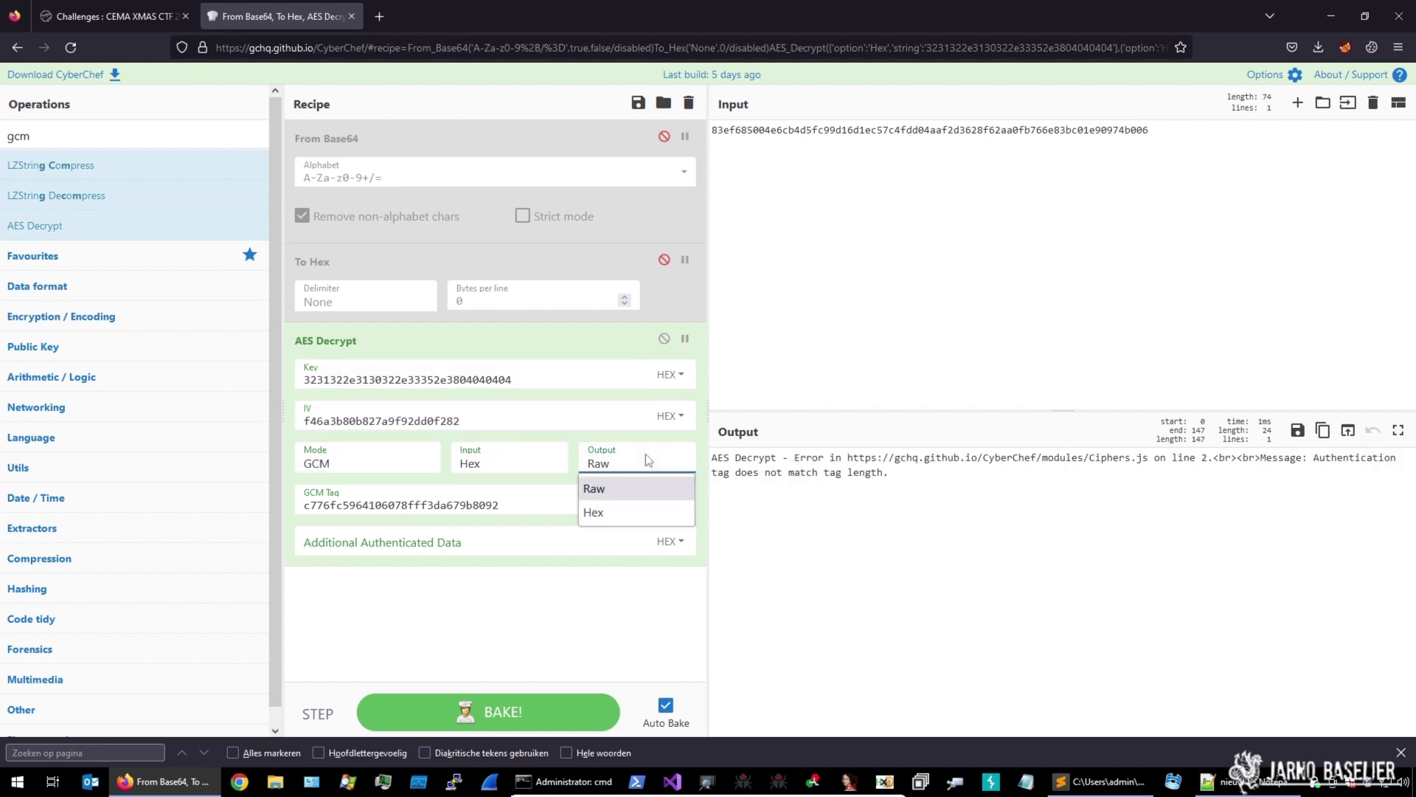
{"action": "left_click", "coordinate": [621, 511]}
{"action": "left_click", "coordinate": [640, 467]}
{"action": "left_click", "coordinate": [619, 484]}
{"action": "left_click", "coordinate": [513, 507]}
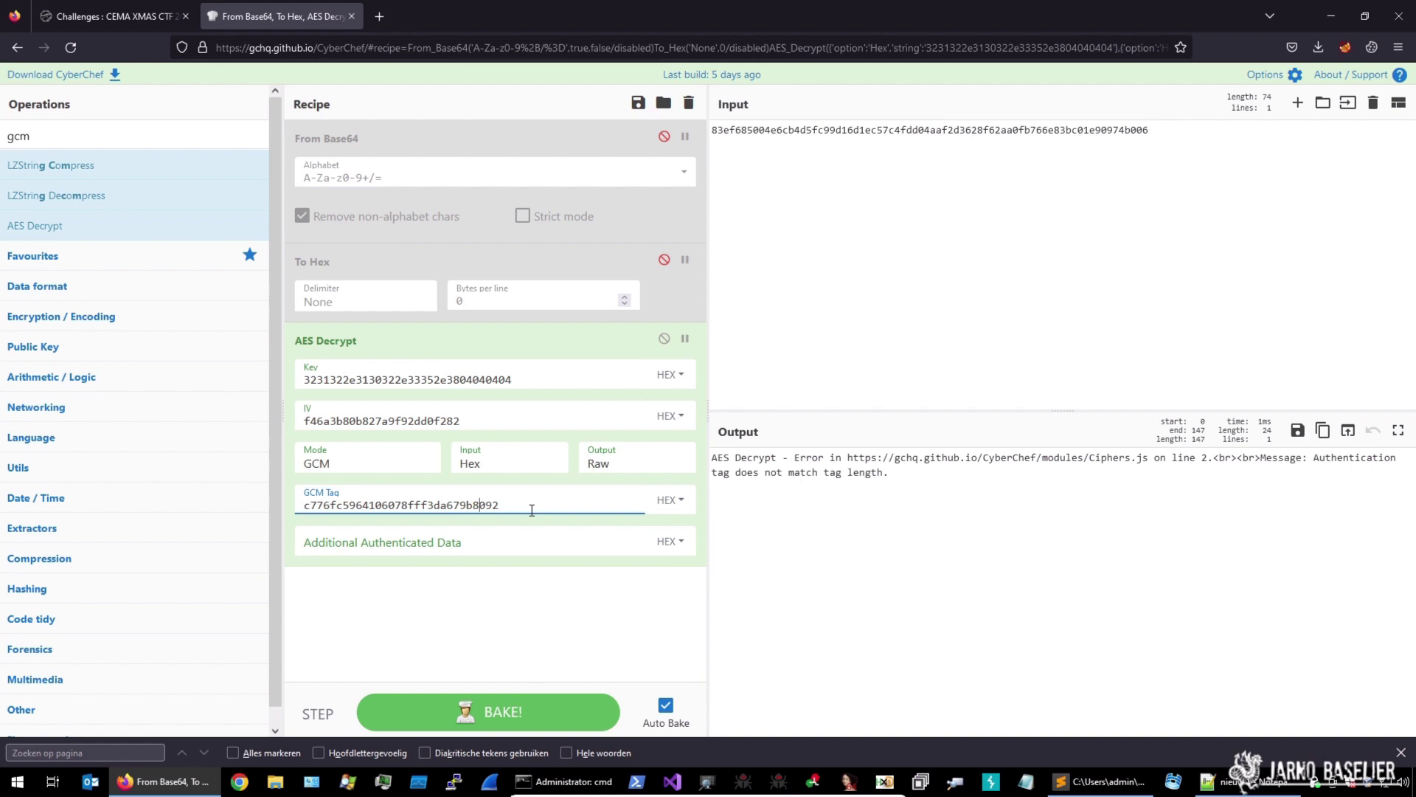
{"action": "key", "text": "Left"}
{"action": "key", "text": "Left"}
{"action": "key", "text": "Left"}
{"action": "key", "text": "Left"}
{"action": "key", "text": "Left"}
{"action": "key", "text": "Left"}
{"action": "key", "text": "Left"}
{"action": "key", "text": "Left"}
{"action": "key", "text": "Left"}
{"action": "key", "text": "Left"}
{"action": "key", "text": "Left"}
{"action": "key", "text": "Left"}
{"action": "key", "text": "Left"}
Check the GCM tag in aes_gcm.encrypted, then move the input's trailing 06 onto the tag's front
{"action": "left_click", "coordinate": [1110, 787]}
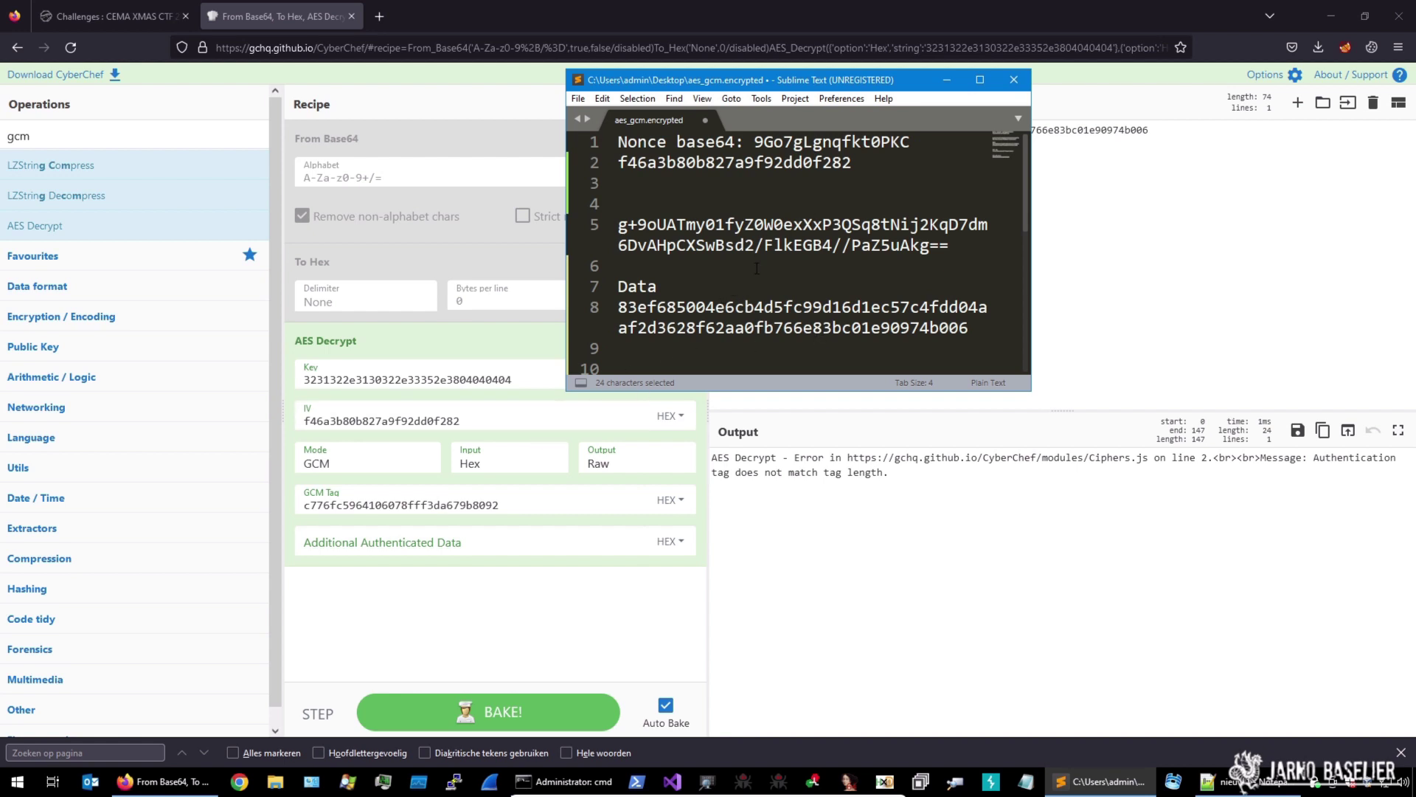
{"action": "scroll", "coordinate": [799, 276], "scroll_direction": "down", "scroll_amount": 1}
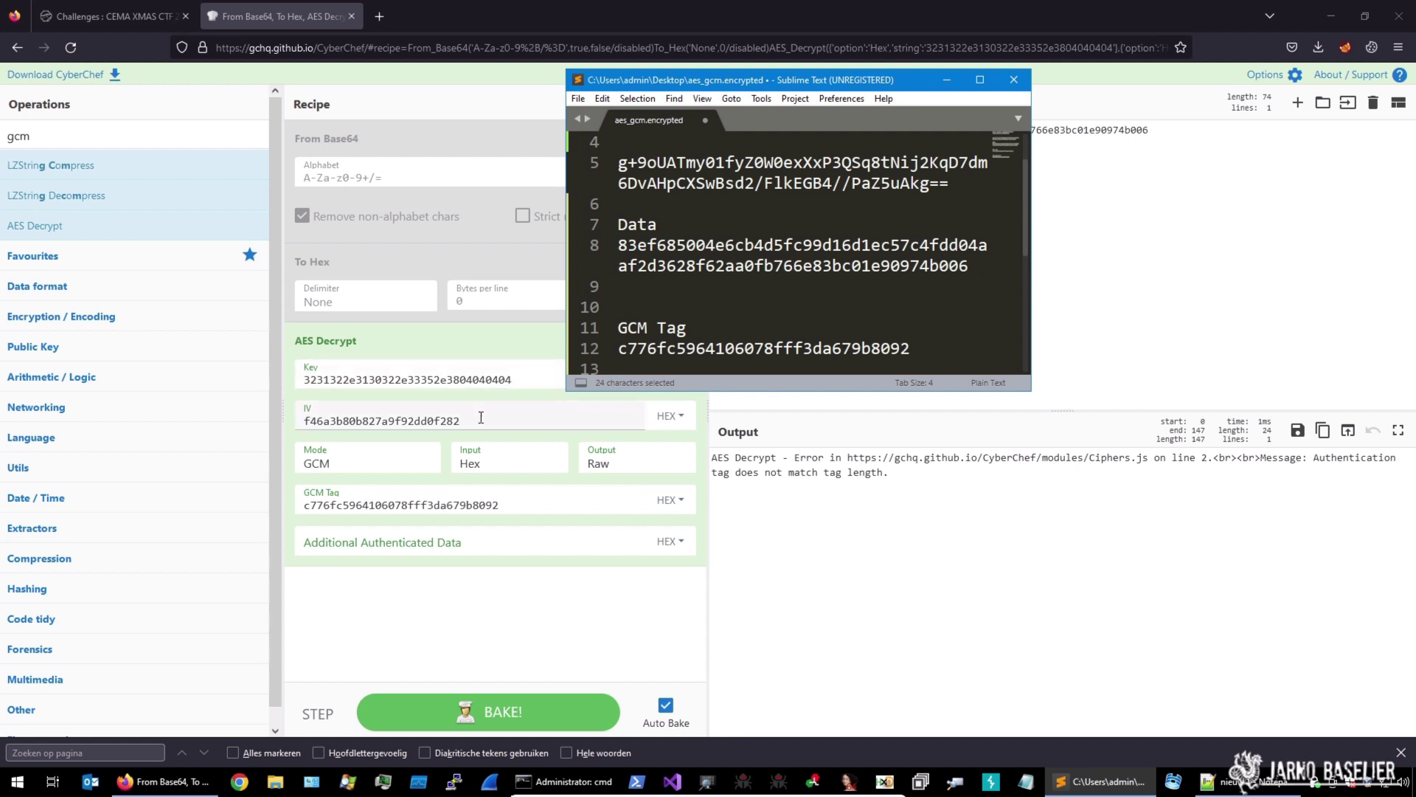
{"action": "left_click", "coordinate": [1069, 228]}
{"action": "key", "text": "shift+Left"}
{"action": "key", "text": "shift+Left"}
{"action": "key", "text": "ctrl+c"}
{"action": "key", "text": "BackSpace"}
{"action": "left_click", "coordinate": [305, 505]}
{"action": "key", "text": "ctrl+v"}
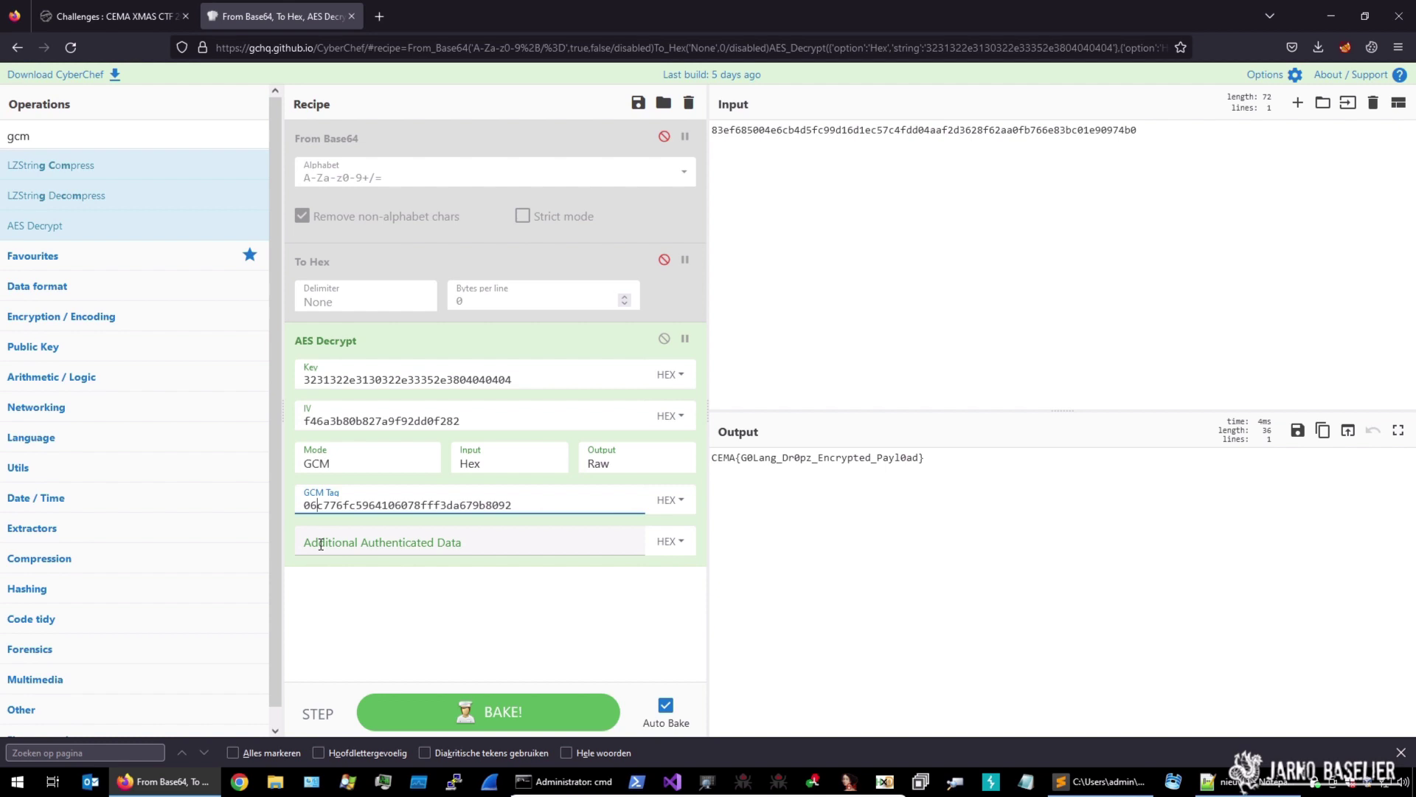
Switch to aes_gcm.encrypted in Sublime Text and enlarge the editor to show the whole file
{"action": "mouse_move", "coordinate": [44, 225]}
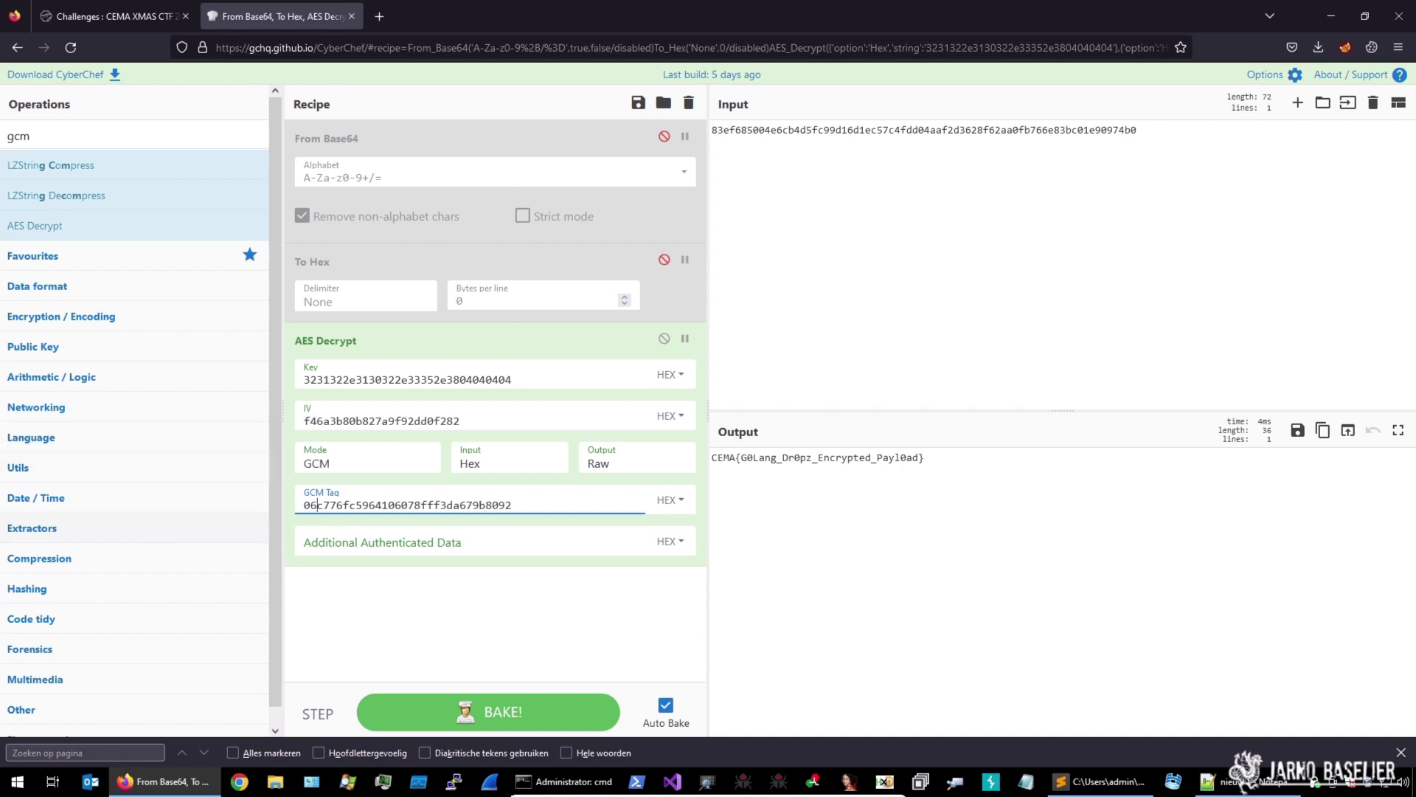
{"action": "left_click", "coordinate": [1099, 781]}
{"action": "left_click", "coordinate": [980, 79]}
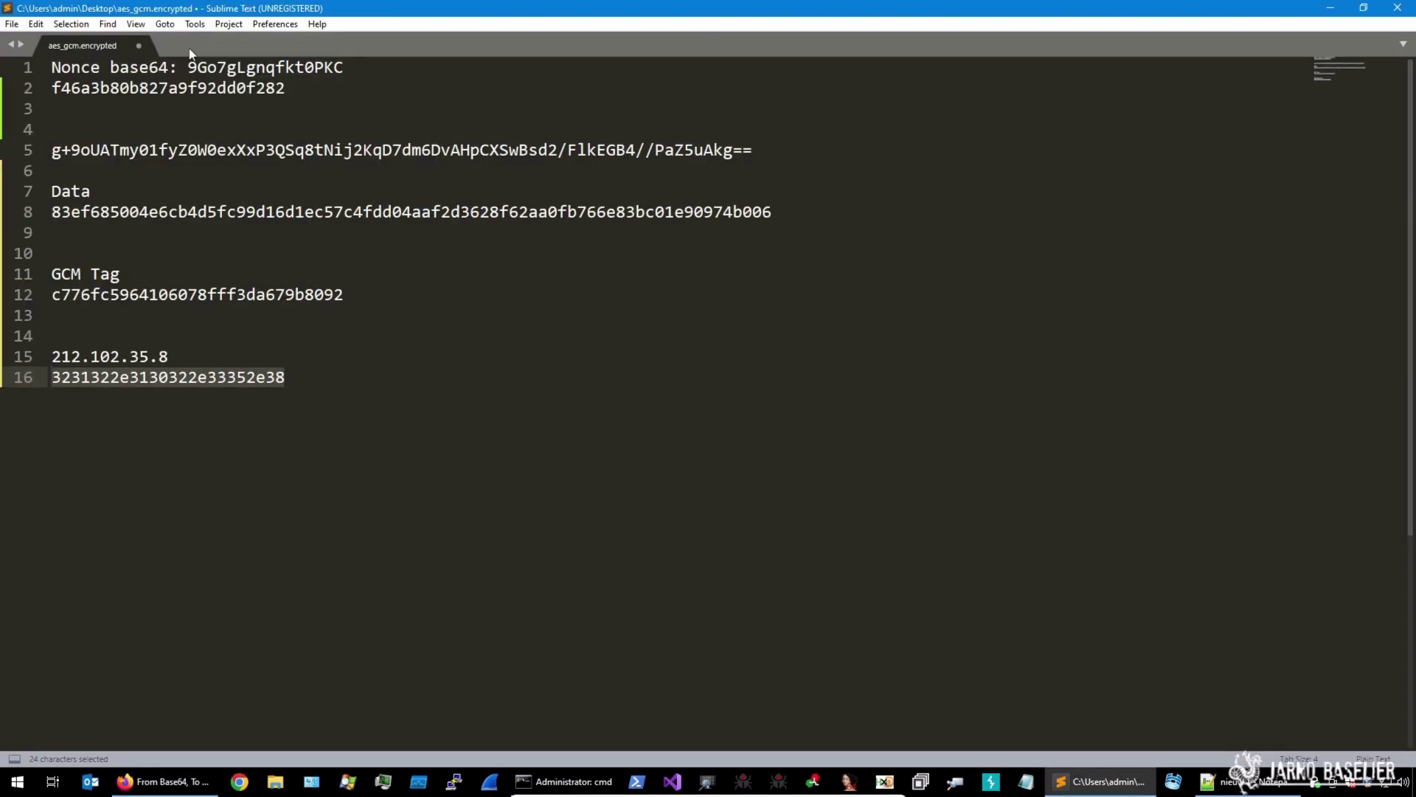
Create a new file and save it to the Desktop as AES-GCM-Decrypt.py
{"action": "key", "text": "ctrl+n"}
{"action": "left_click", "coordinate": [12, 24]}
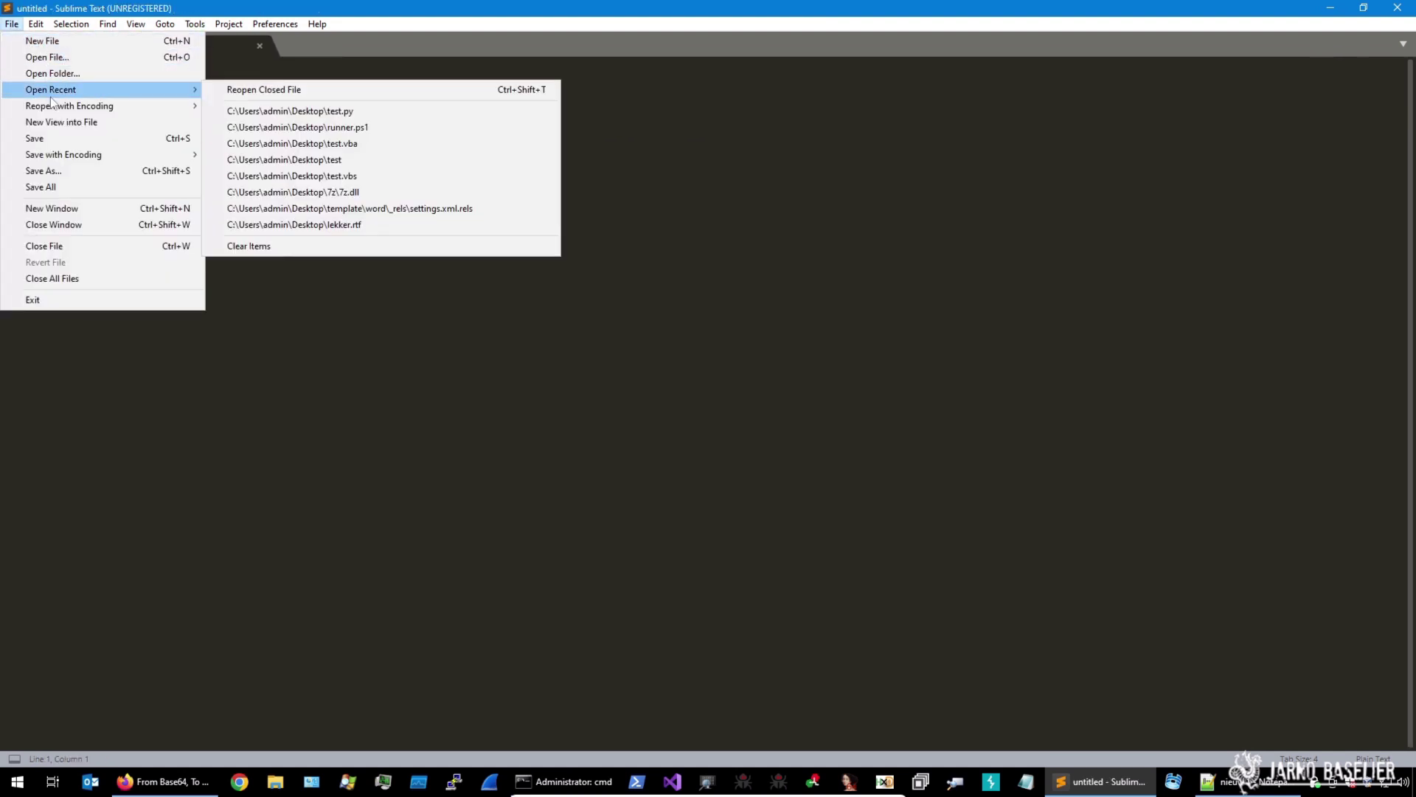
{"action": "left_click", "coordinate": [43, 170]}
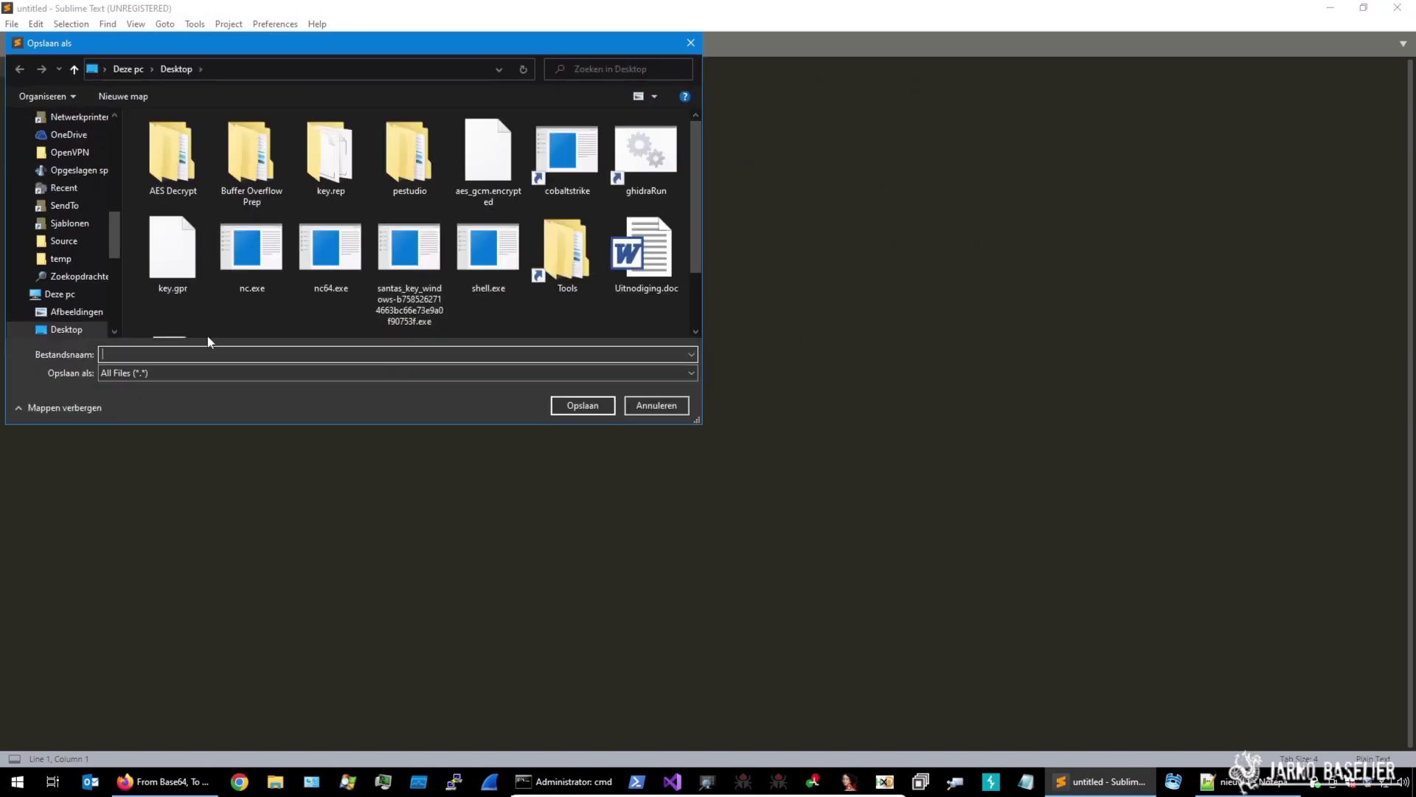
{"action": "type", "text": "AE"}
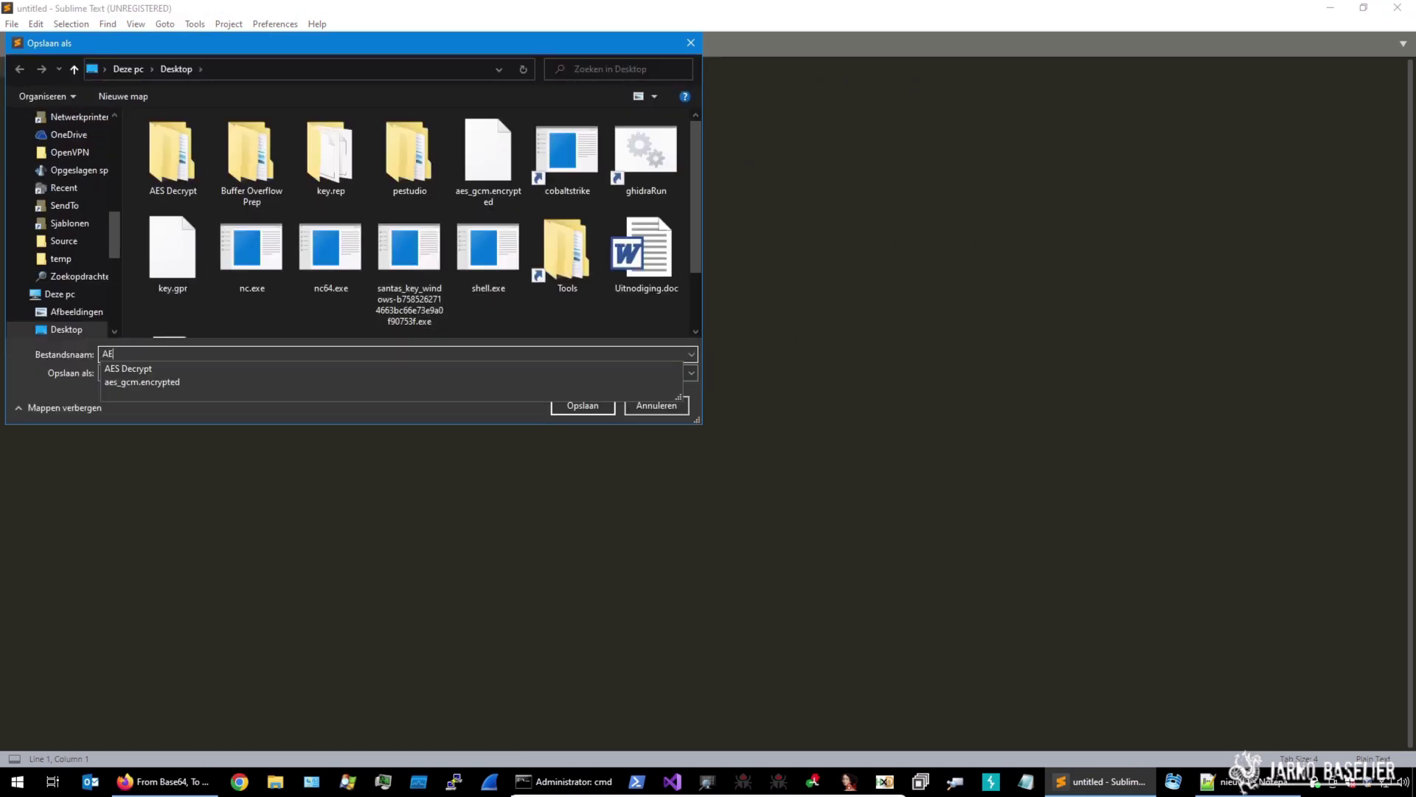
{"action": "type", "text": "S-GCM-"}
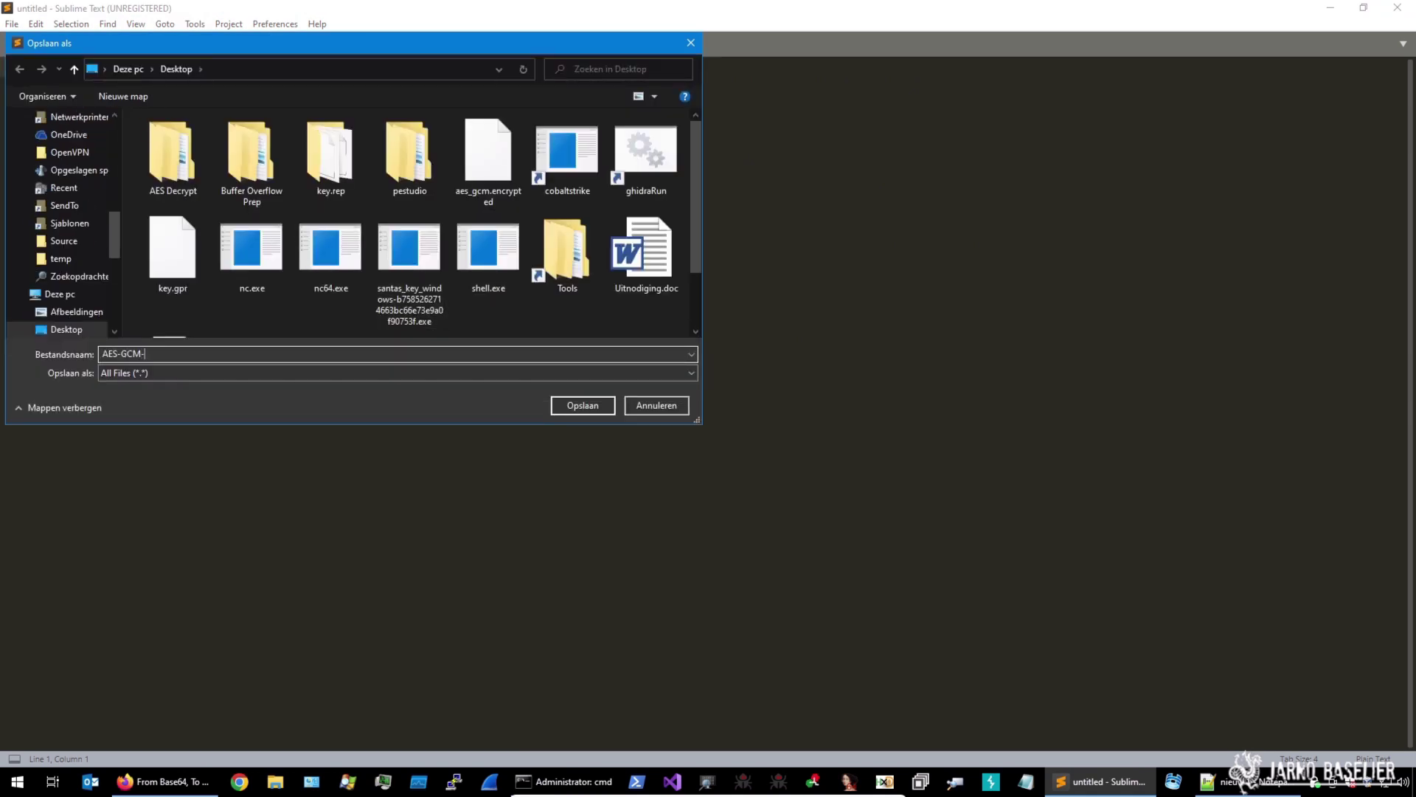
{"action": "type", "text": "Decrypt.py"}
{"action": "key", "text": "Return"}
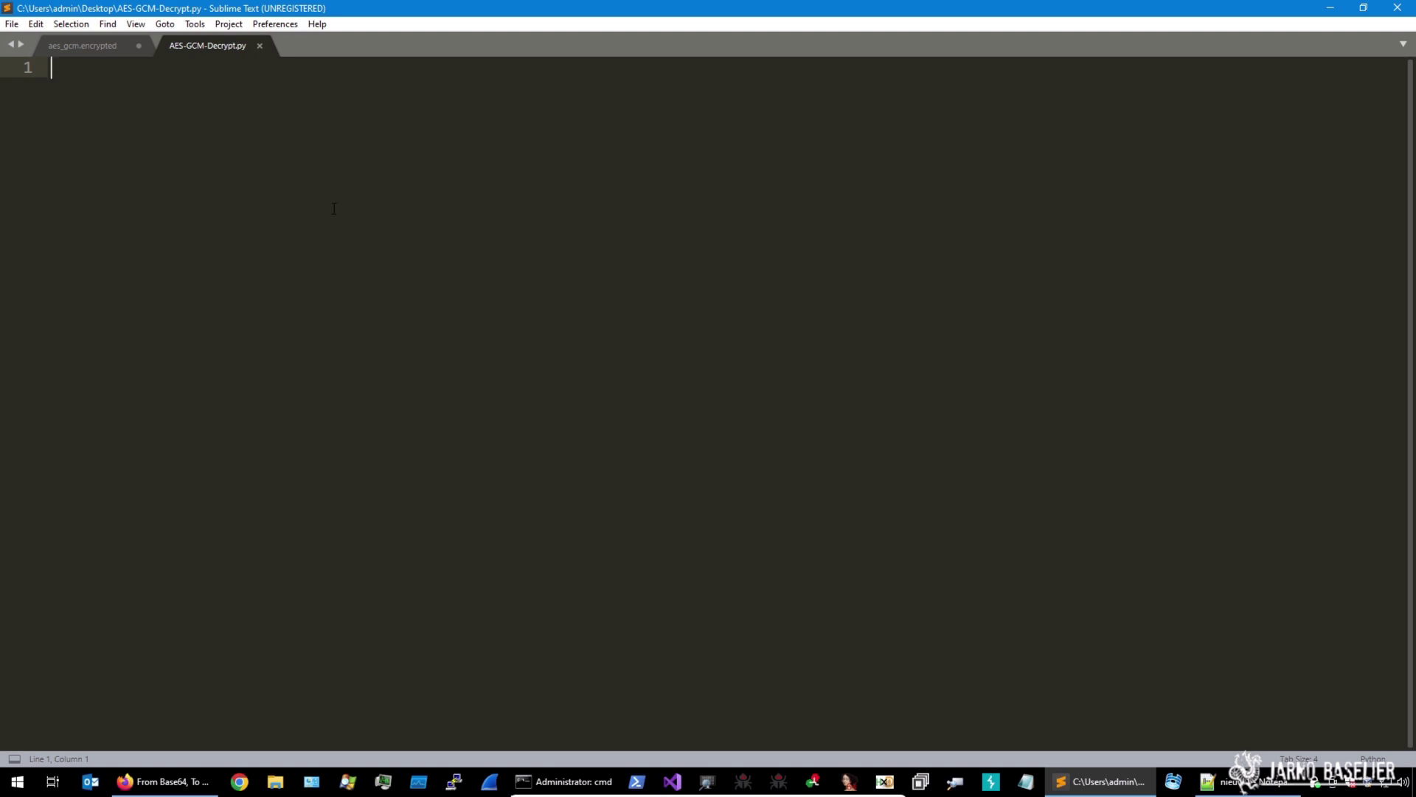
Paste the AES-GCM decrypt script and clear the old key and data hex strings on lines 4–5
{"action": "key", "text": "ctrl+v"}
{"action": "left_click_drag", "start_coordinate": [304, 129], "coordinate": [620, 129]}
{"action": "key", "text": "BackSpace"}
{"action": "left_click_drag", "start_coordinate": [314, 149], "coordinate": [1267, 151]}
{"action": "key", "text": "BackSpace"}
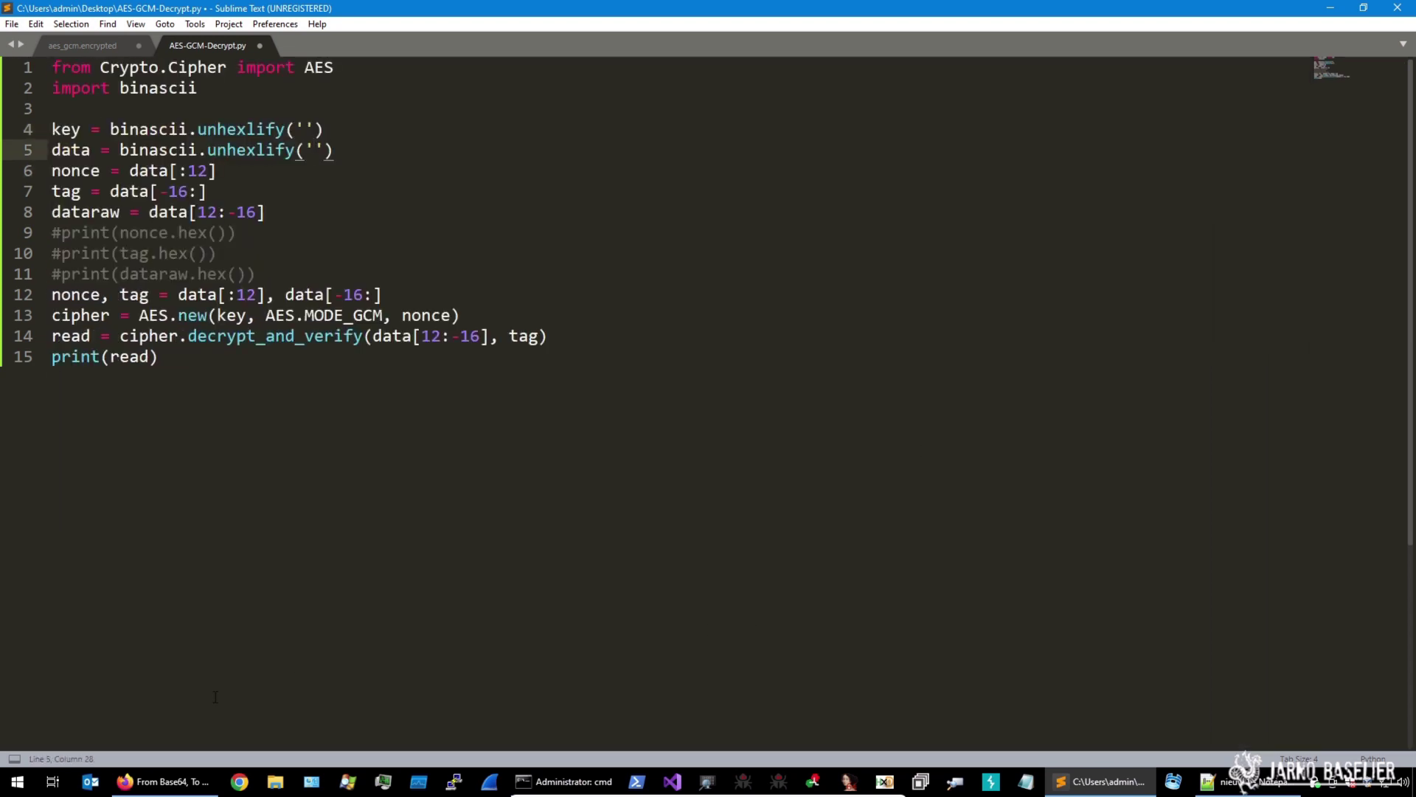
Review the nonce slice and the AES and binascii imports, then return to the empty key string
{"action": "left_click", "coordinate": [217, 171]}
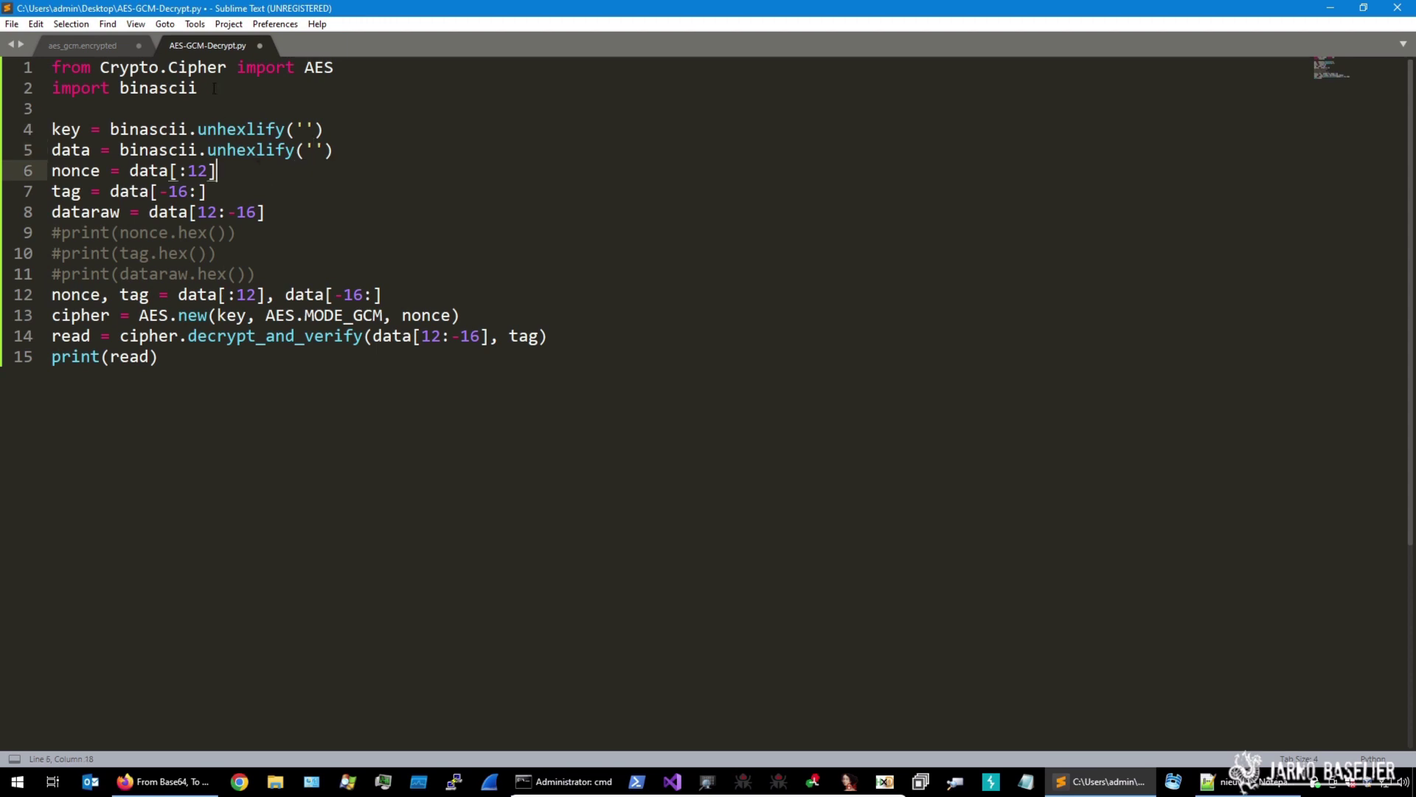
{"action": "left_click_drag", "start_coordinate": [100, 67], "coordinate": [359, 66]}
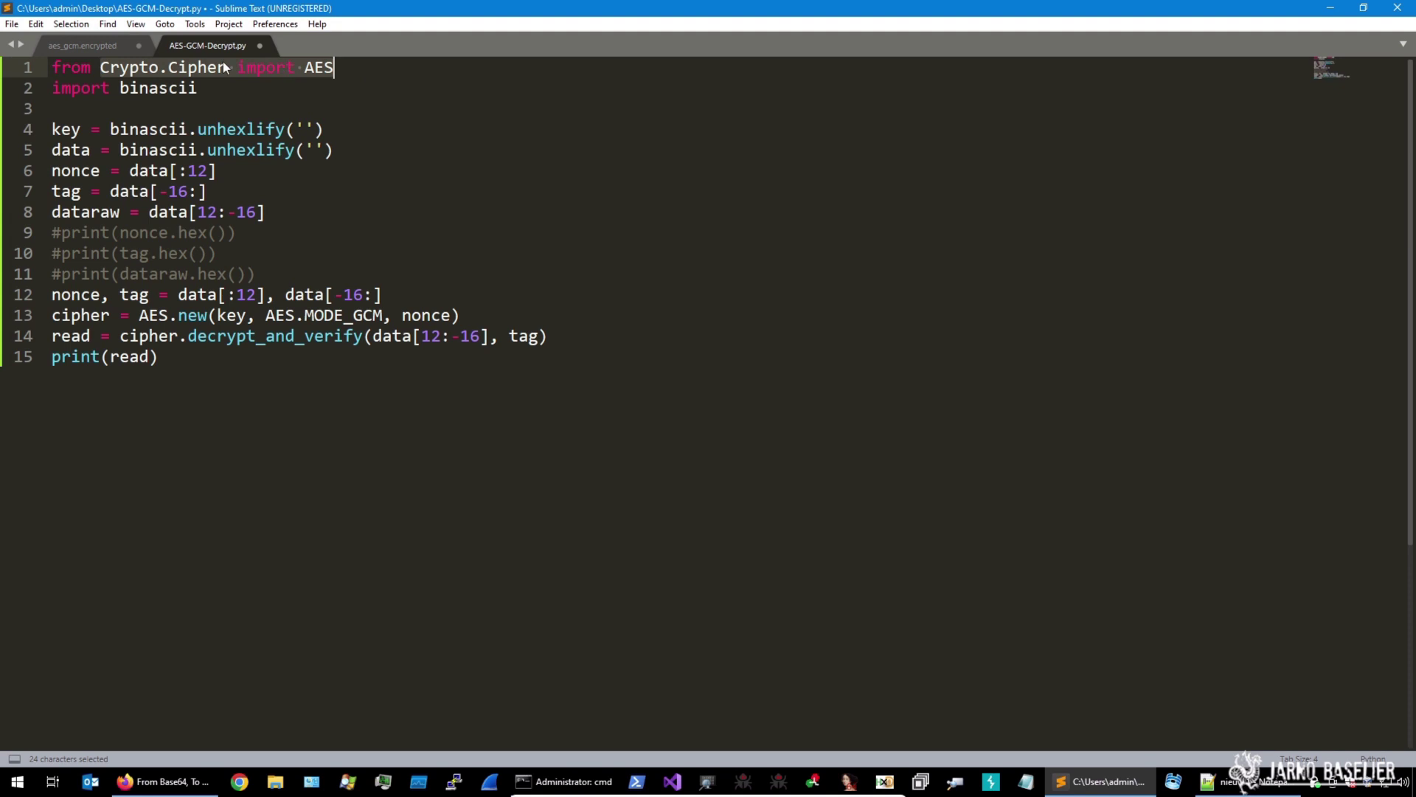
{"action": "left_click_drag", "start_coordinate": [121, 88], "coordinate": [250, 92]}
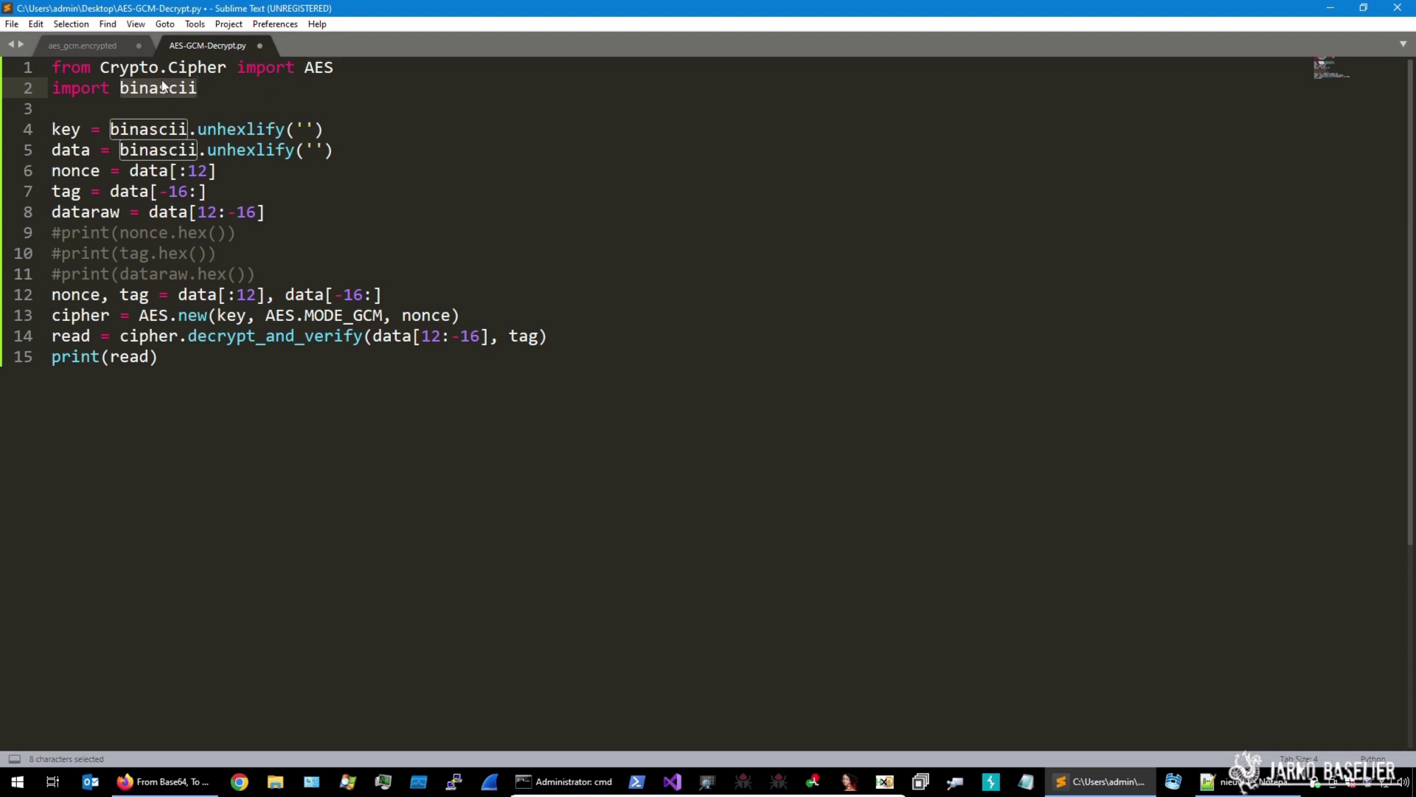
{"action": "left_click", "coordinate": [285, 129]}
{"action": "left_click_drag", "start_coordinate": [100, 67], "coordinate": [245, 69]}
{"action": "left_click", "coordinate": [304, 129]}
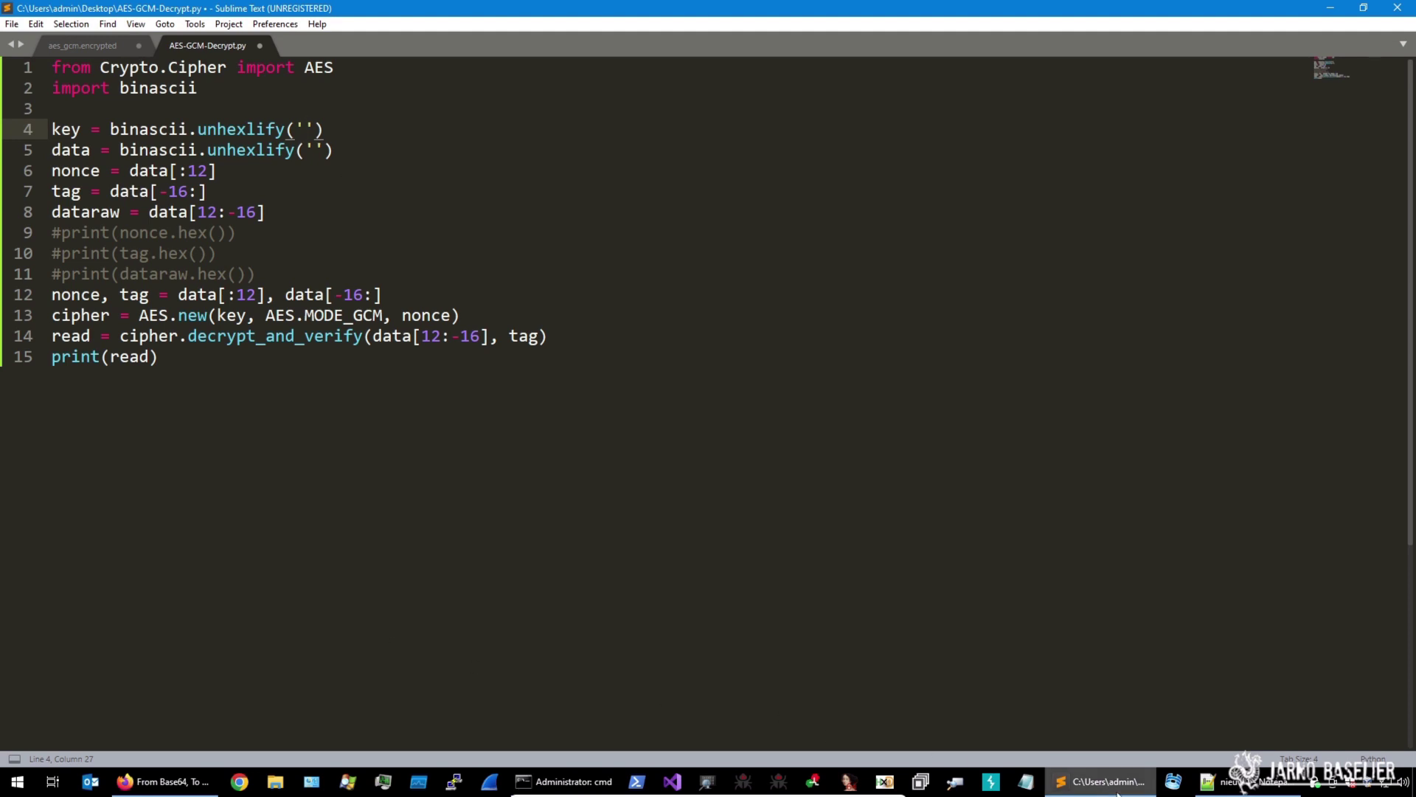
Copy the padded AES key hex from CyberChef into the key string on line 4
{"action": "mouse_move", "coordinate": [1100, 785]}
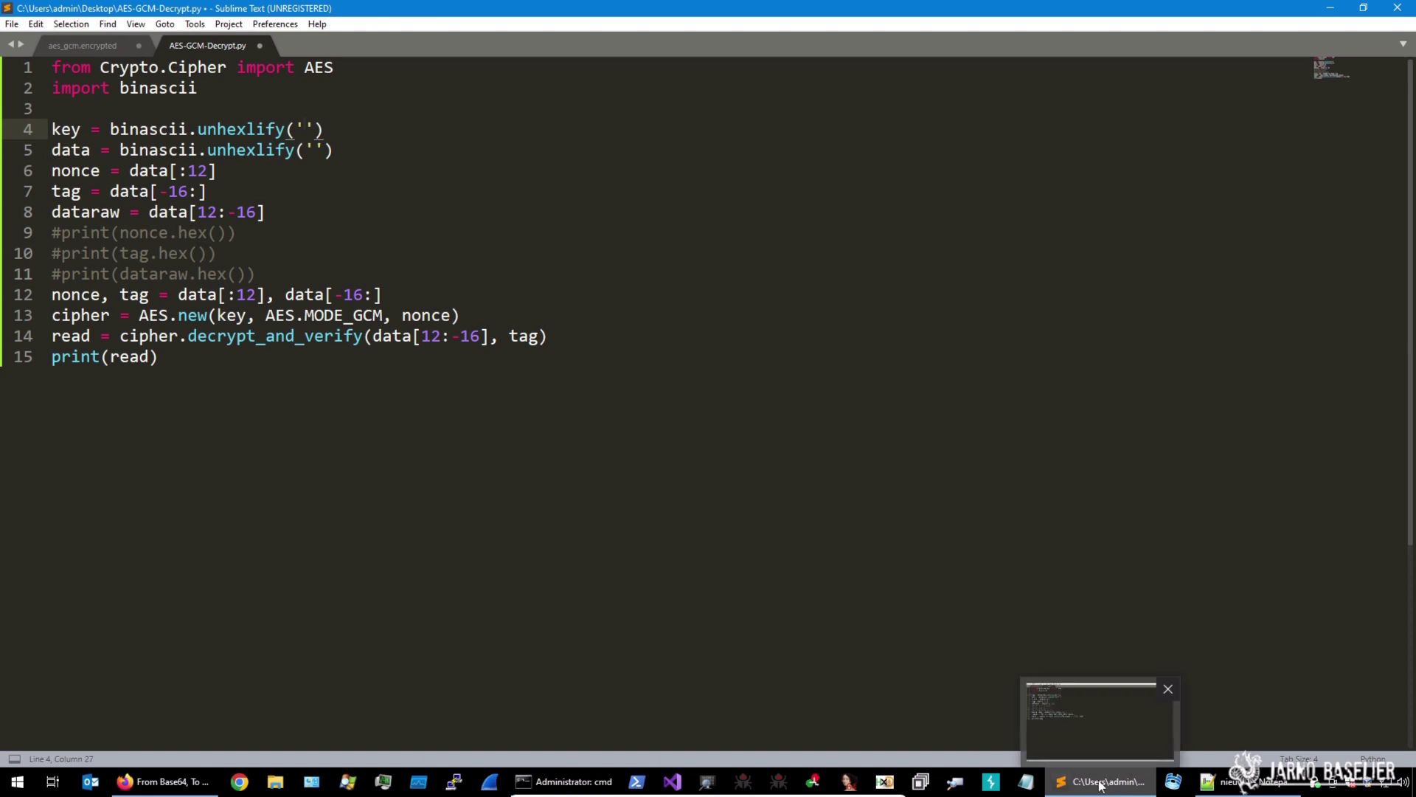
{"action": "left_click", "coordinate": [164, 781]}
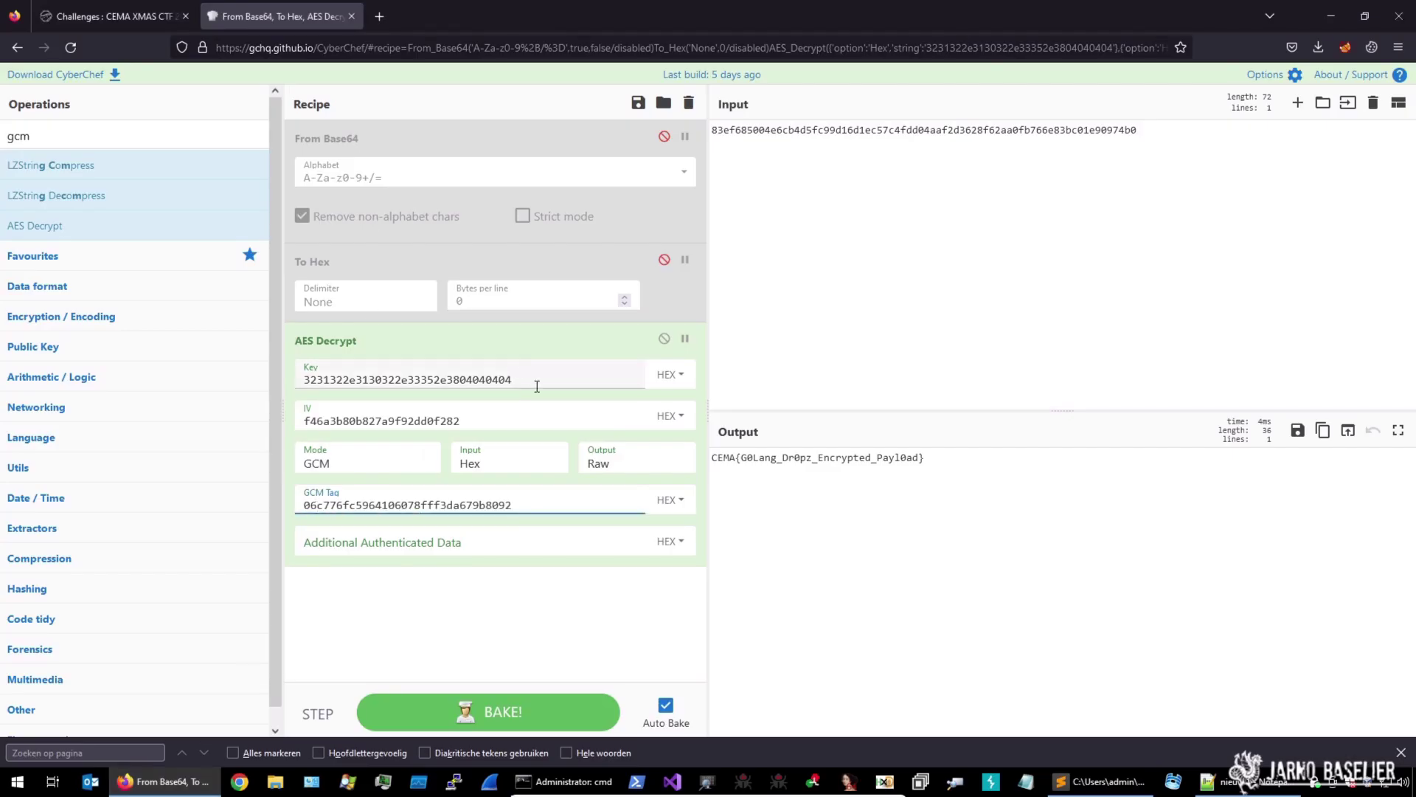
{"action": "left_click_drag", "start_coordinate": [522, 381], "coordinate": [286, 380]}
{"action": "key", "text": "ctrl+c"}
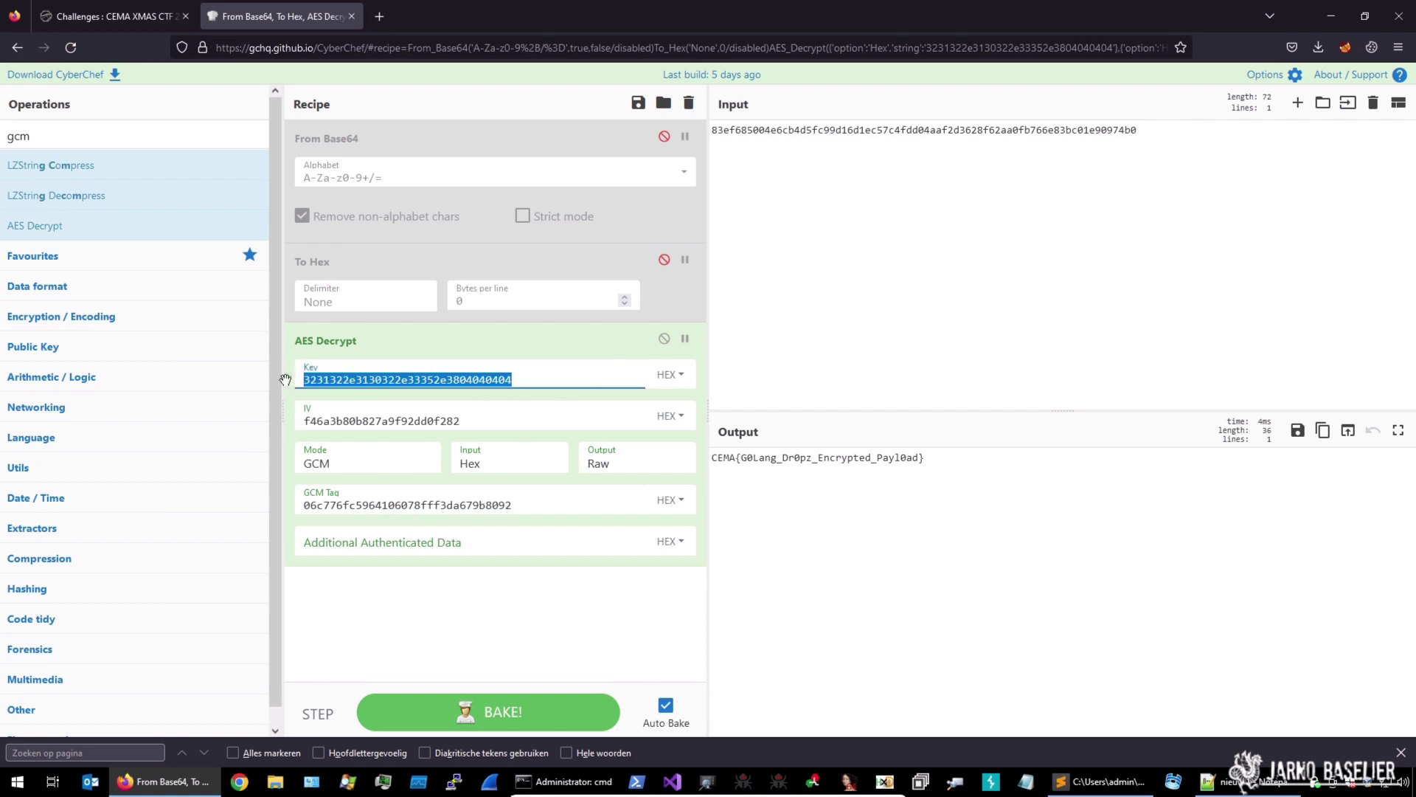
{"action": "left_click", "coordinate": [1332, 16]}
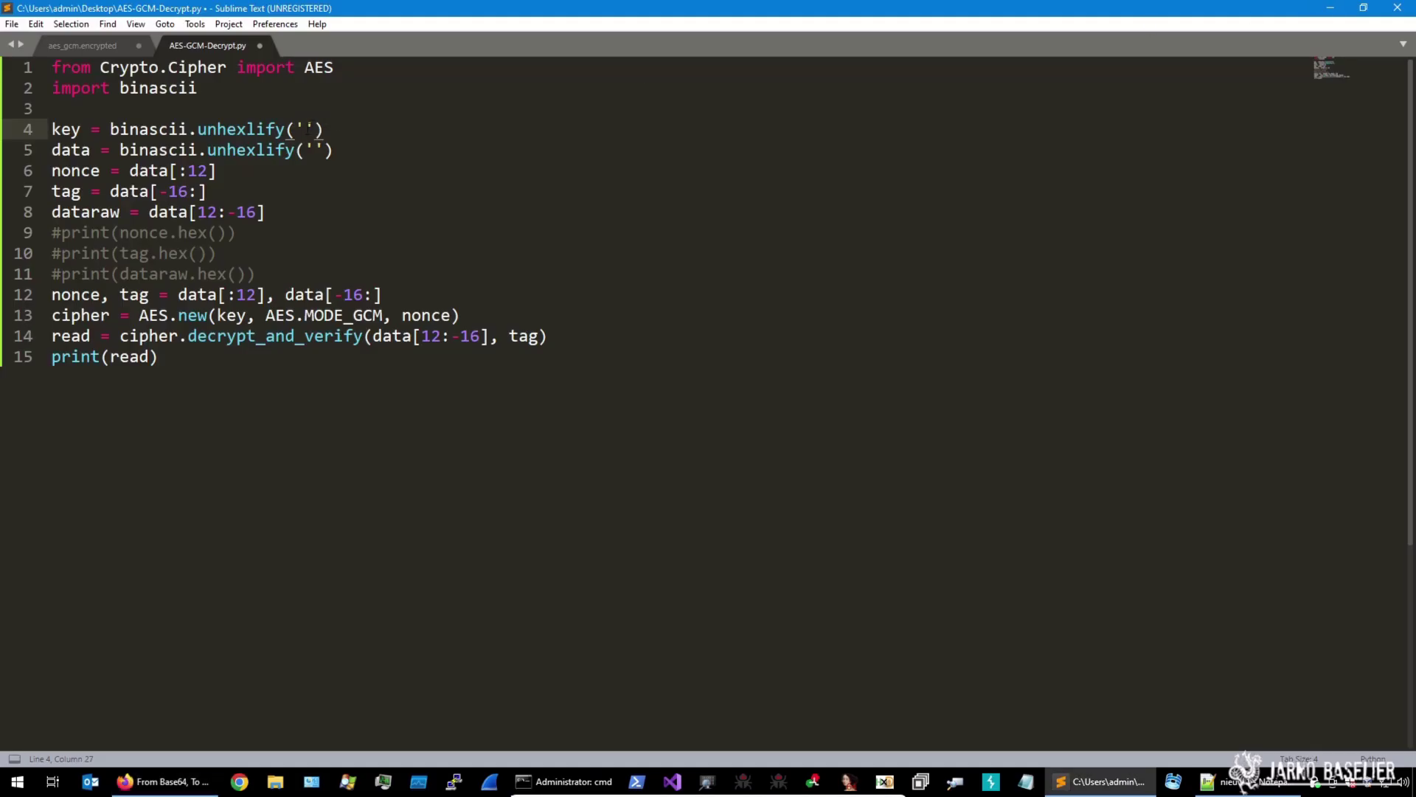
{"action": "key", "text": "ctrl+v"}
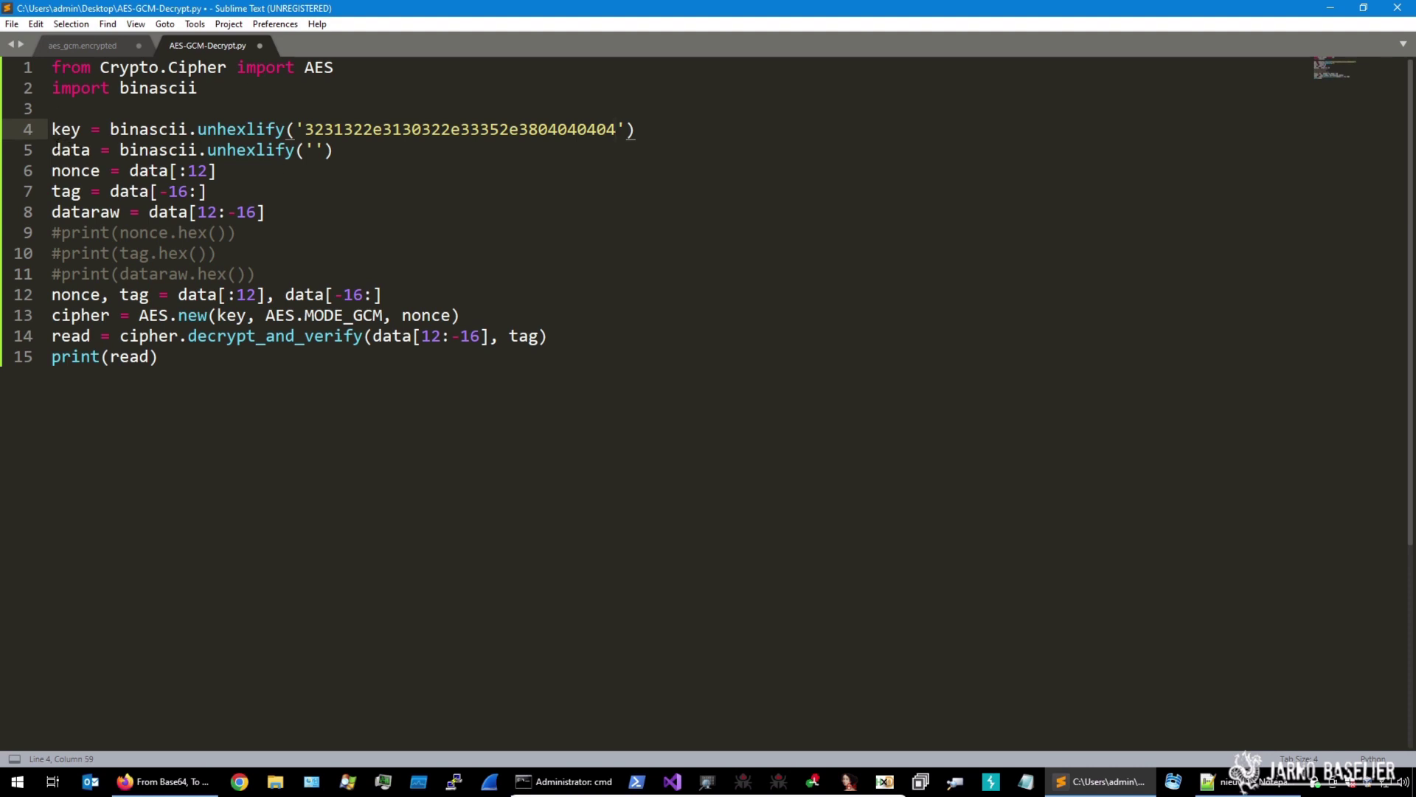
Review the data definition on line 5 and the nonce and data[-16:] tag slices on line 12
{"action": "left_click", "coordinate": [53, 171]}
{"action": "left_click_drag", "start_coordinate": [52, 295], "coordinate": [267, 295]}
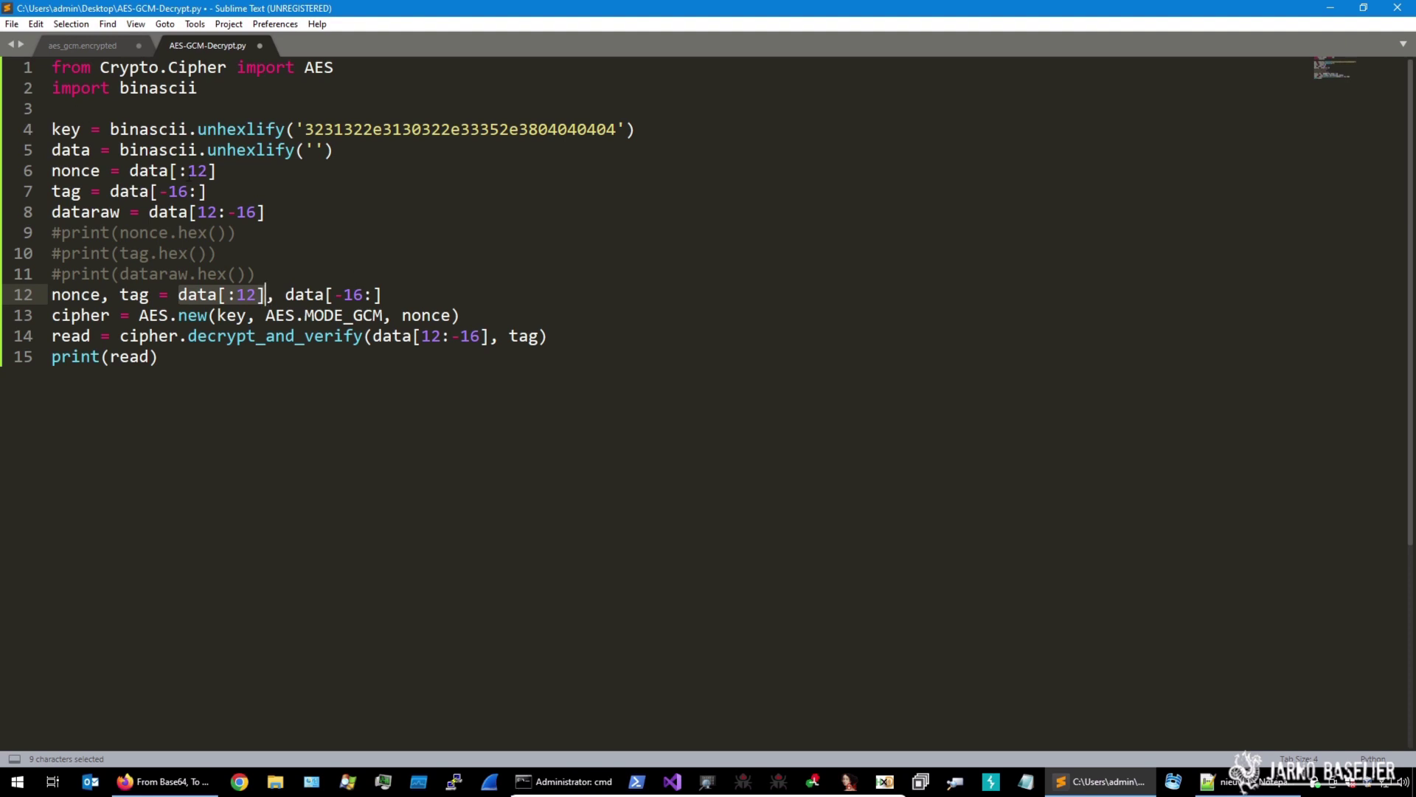
{"action": "left_click_drag", "start_coordinate": [71, 149], "coordinate": [208, 150]}
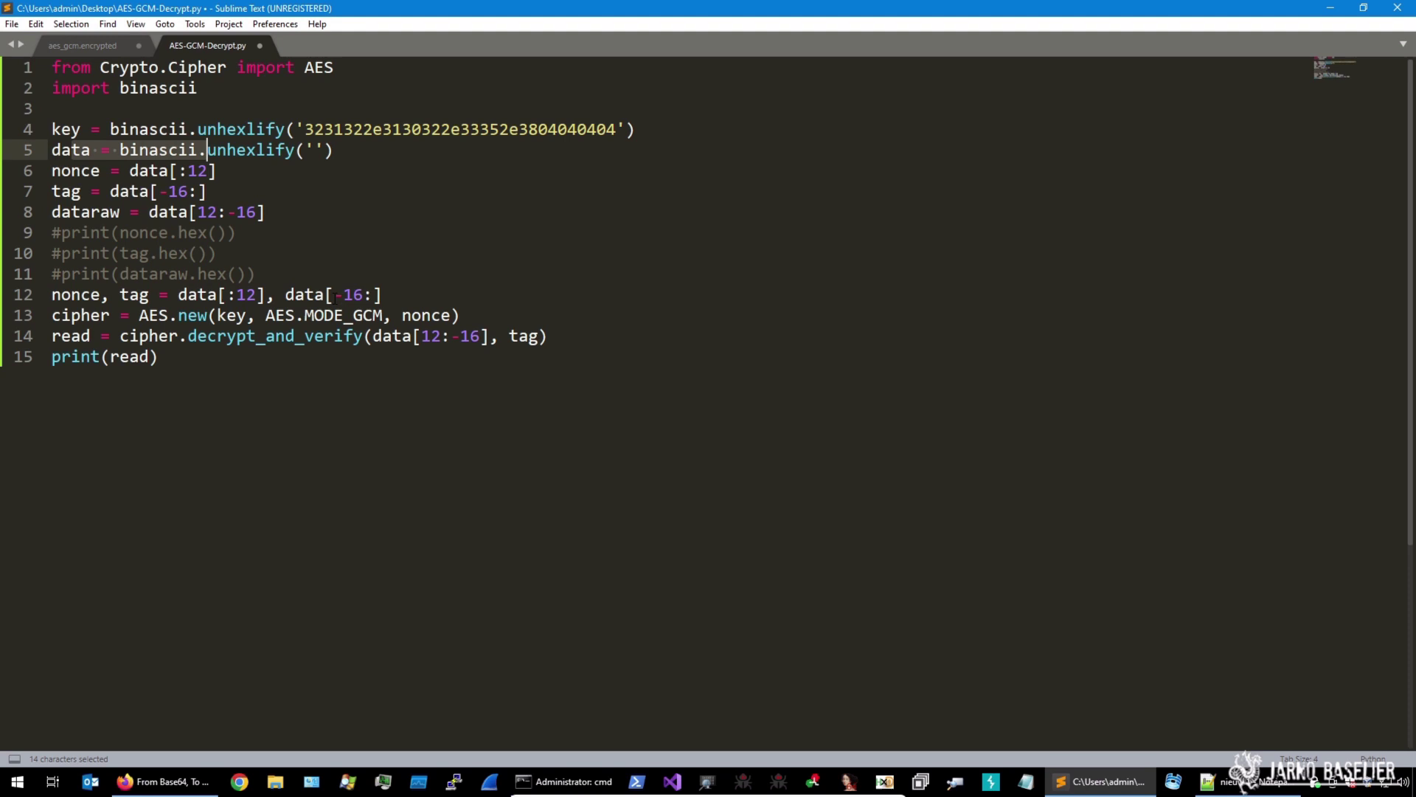
{"action": "left_click_drag", "start_coordinate": [286, 295], "coordinate": [383, 294]}
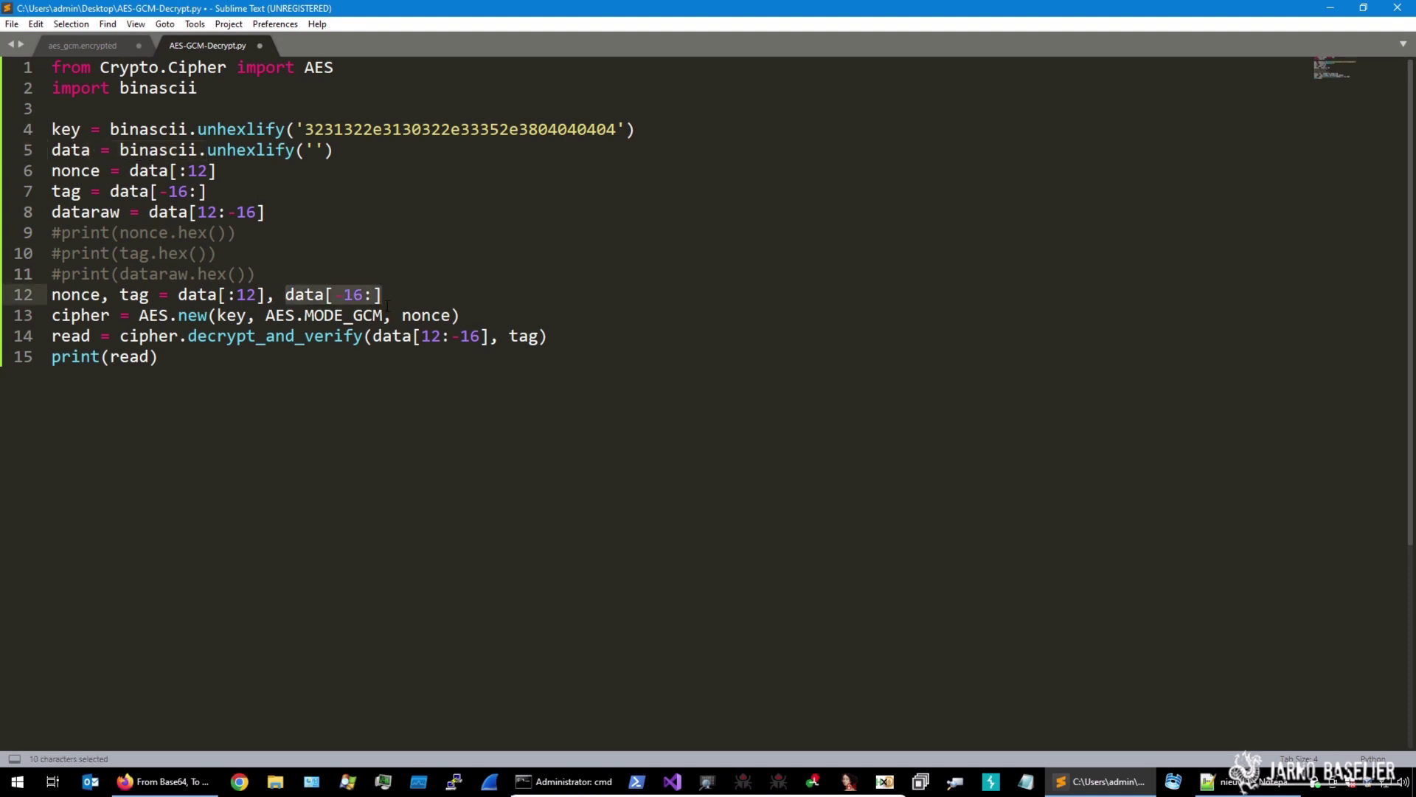